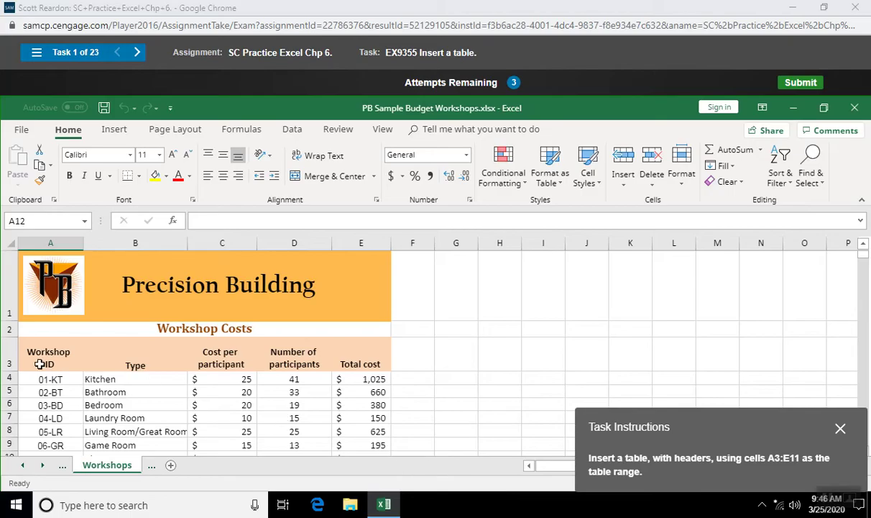
- Insert a table with headers using cells A3:E11 of the Workshop Costs data
{"action": "left_click_drag", "start_coordinate": [40, 364], "coordinate": [366, 352]}
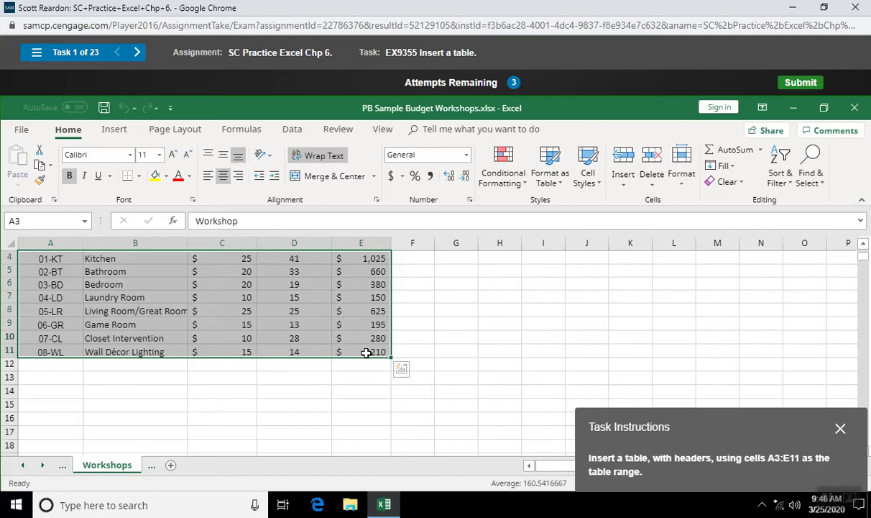
{"action": "left_click", "coordinate": [109, 131]}
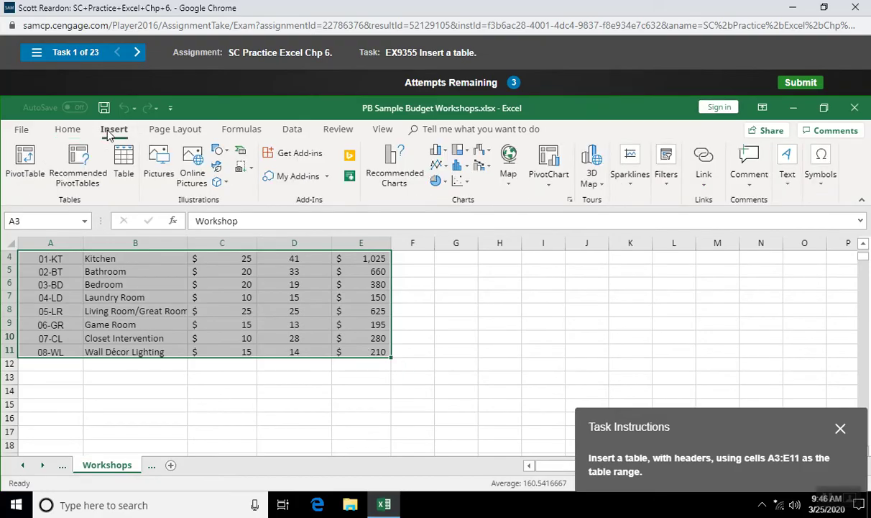
{"action": "left_click", "coordinate": [126, 172]}
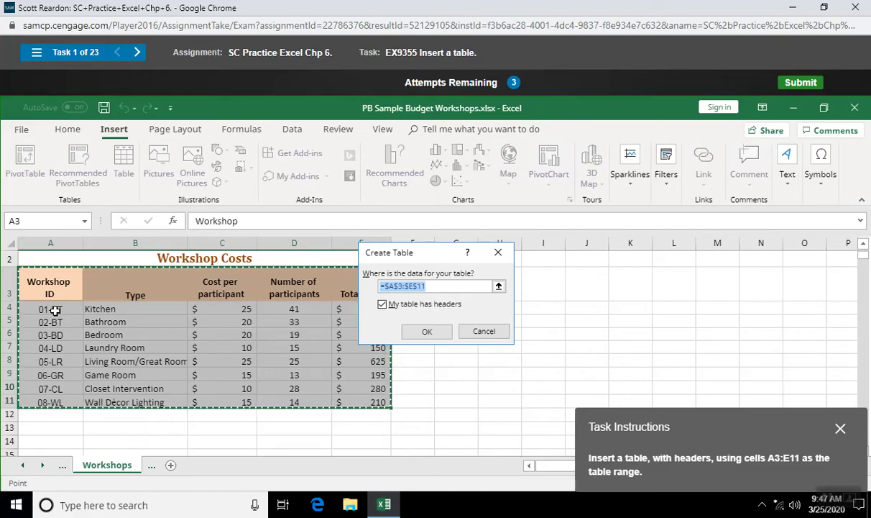
{"action": "left_click", "coordinate": [426, 333]}
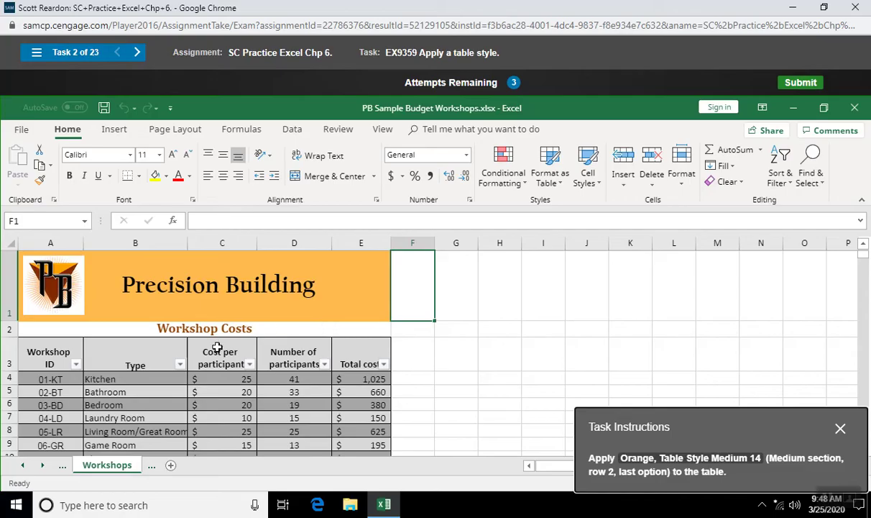
- Apply the Orange, Table Style Medium 14 style to the Workshop Costs table
{"action": "left_click", "coordinate": [127, 363]}
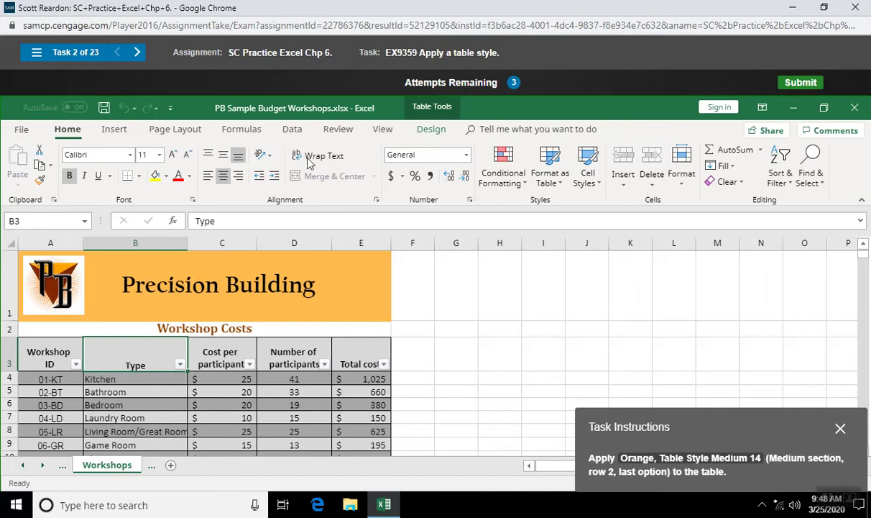
{"action": "left_click", "coordinate": [432, 130]}
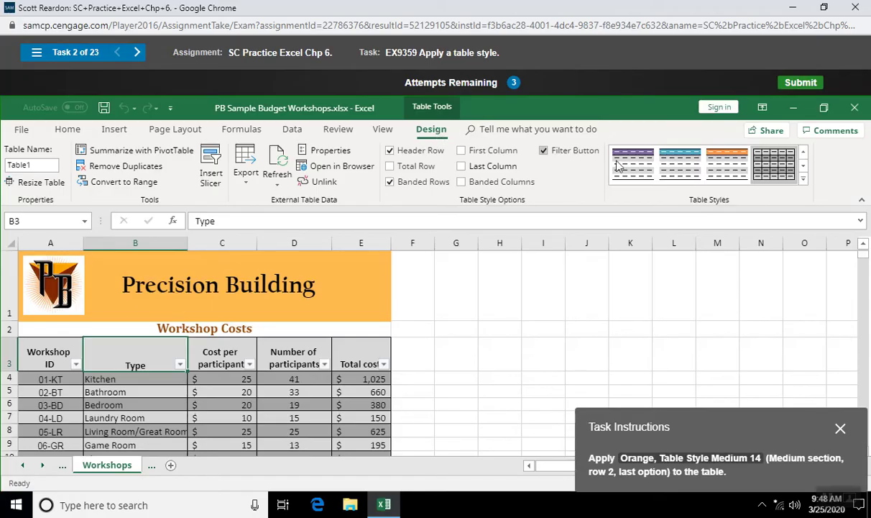
{"action": "left_click", "coordinate": [804, 183]}
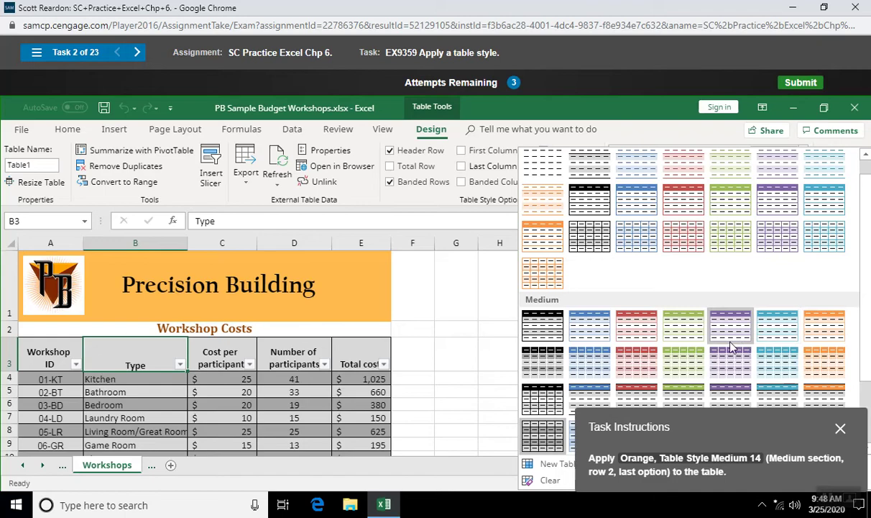
{"action": "left_click", "coordinate": [819, 366]}
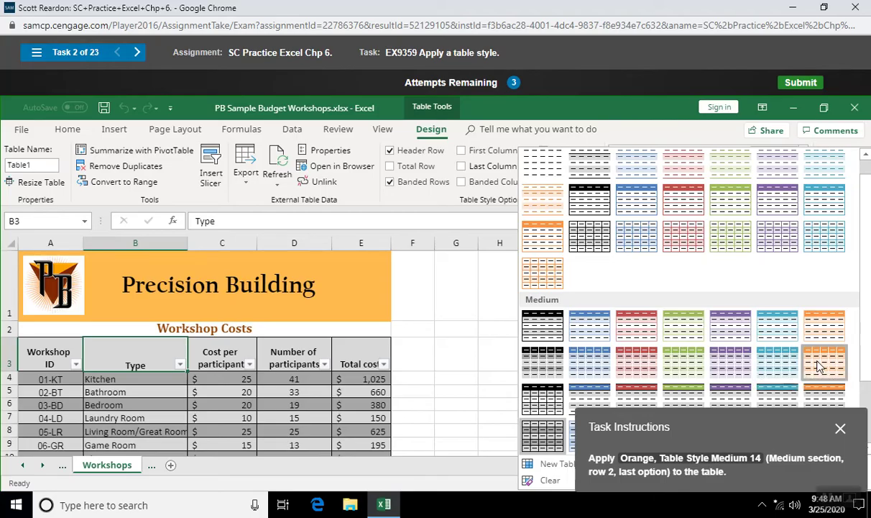
{"action": "left_click", "coordinate": [820, 367]}
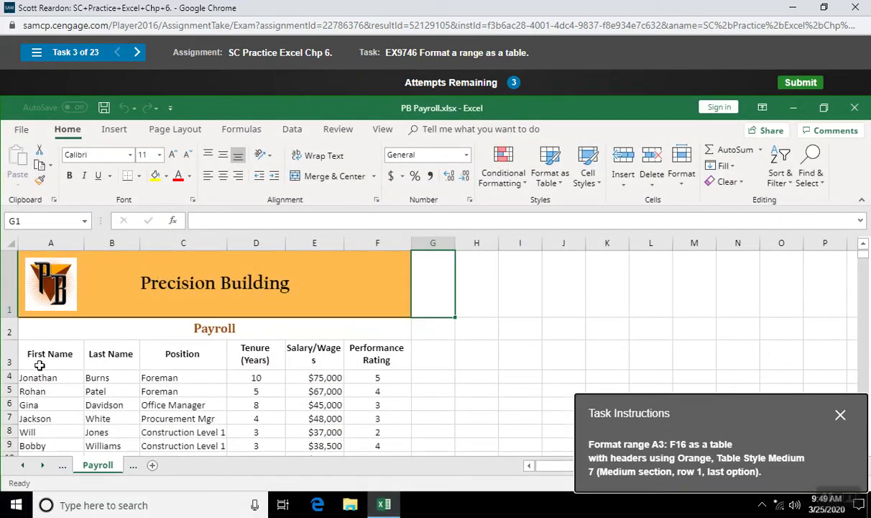
- Try to convert the Payroll range A3:F16 into a table with headers, and restart the task
{"action": "left_click_drag", "start_coordinate": [38, 361], "coordinate": [358, 419]}
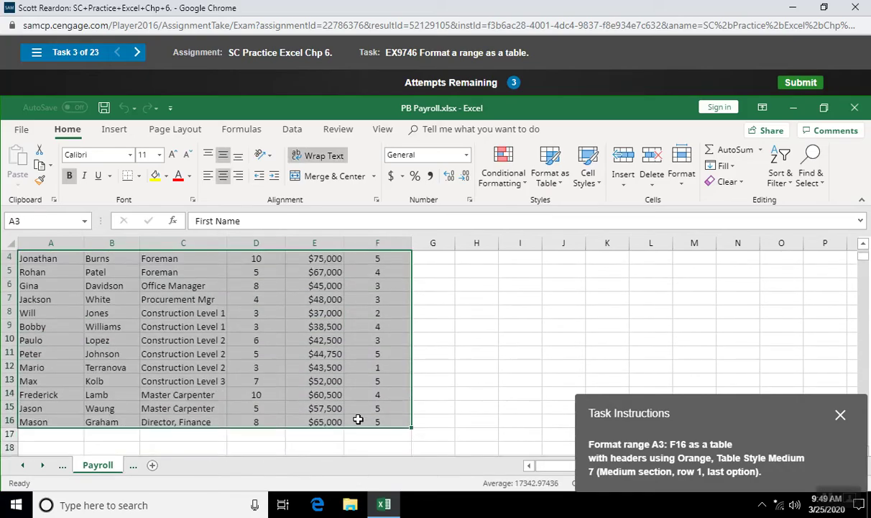
{"action": "left_click", "coordinate": [115, 131]}
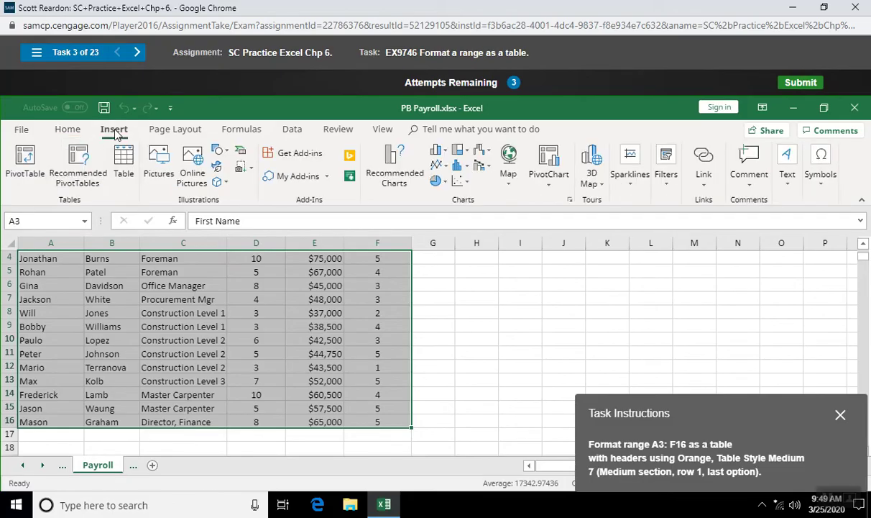
{"action": "left_click", "coordinate": [123, 165]}
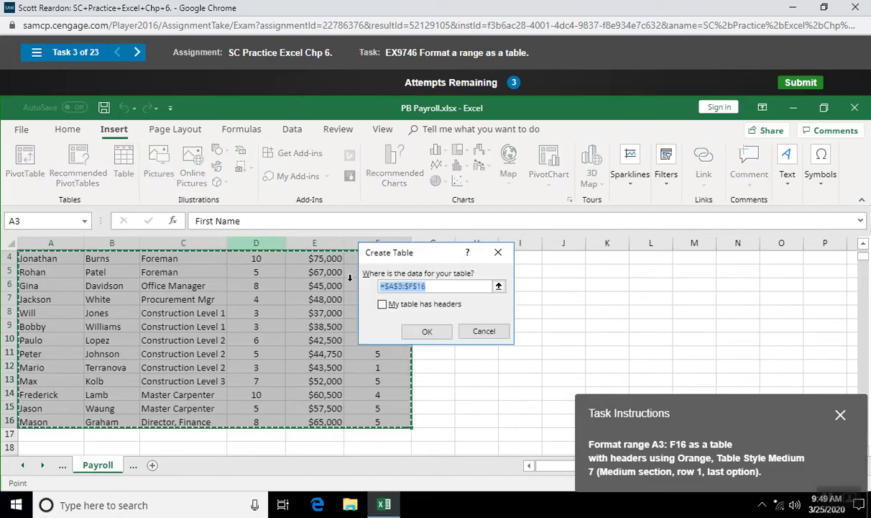
{"action": "left_click", "coordinate": [382, 305]}
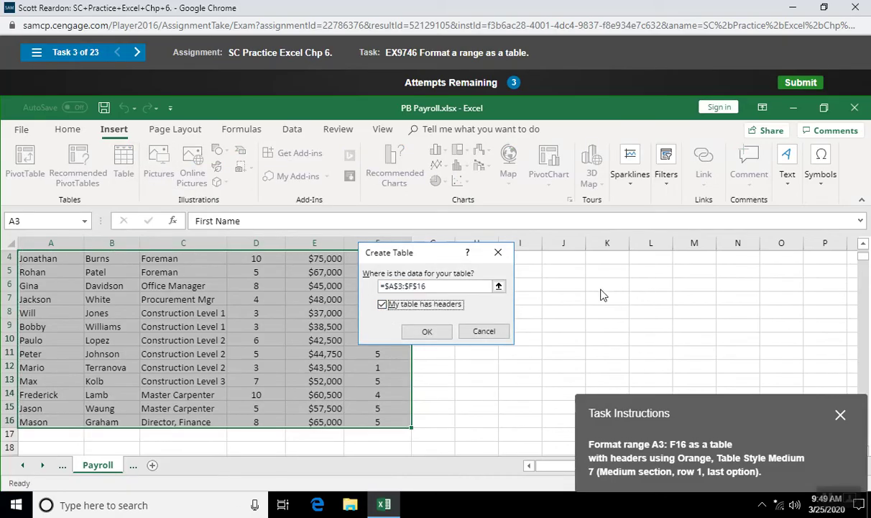
{"action": "left_click", "coordinate": [427, 334]}
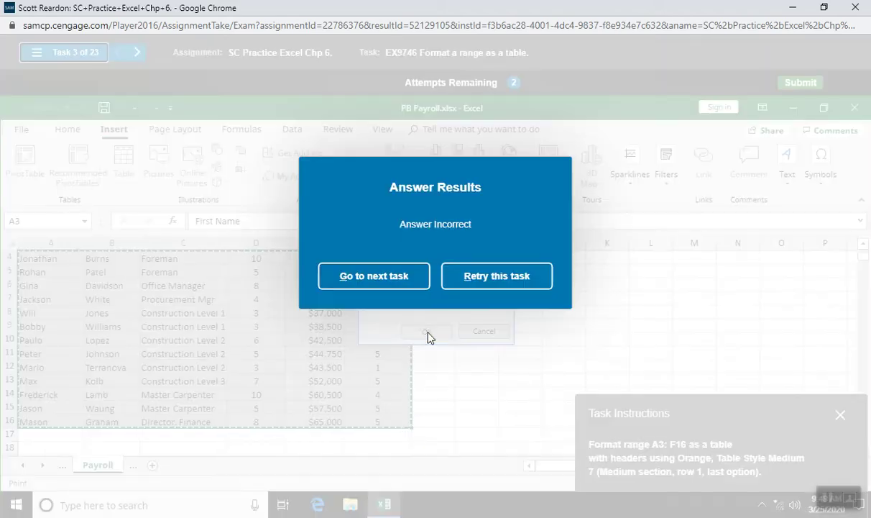
{"action": "left_click", "coordinate": [468, 278]}
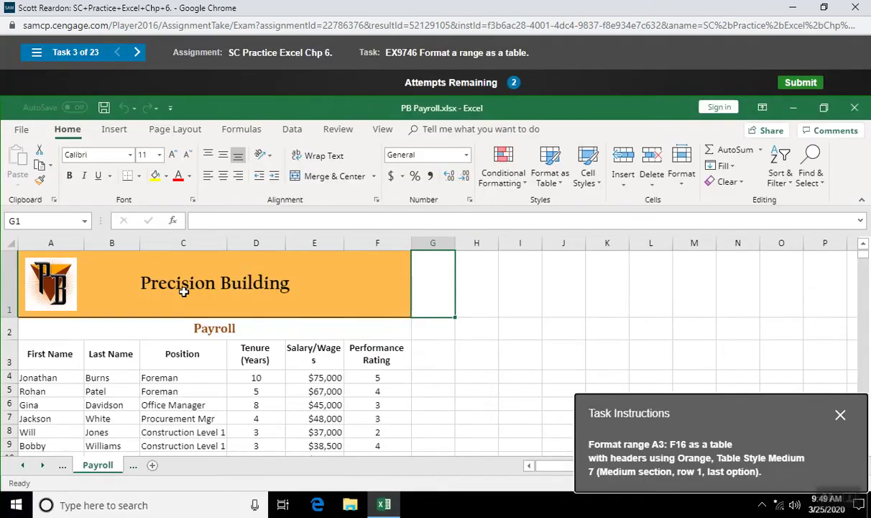
- Try again to create a table with headers from Payroll cells A3:F16, and restart the task once more
{"action": "left_click_drag", "start_coordinate": [44, 353], "coordinate": [373, 422]}
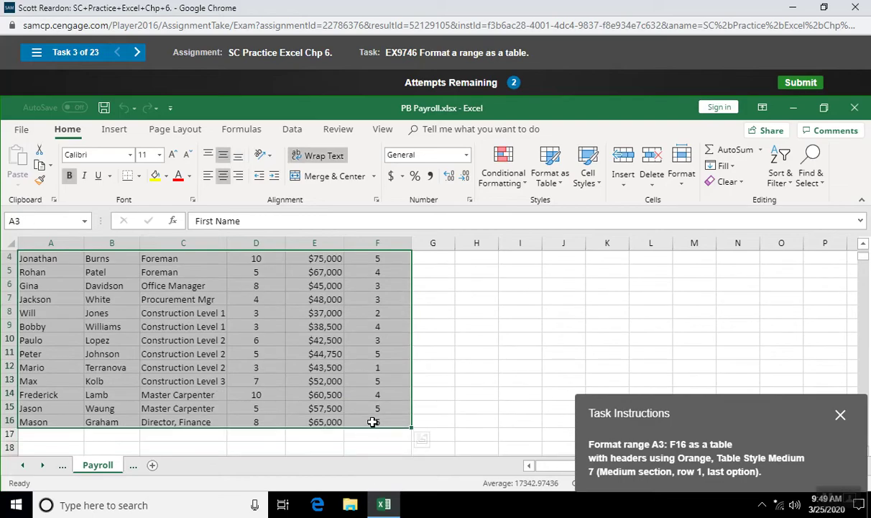
{"action": "left_click", "coordinate": [114, 134]}
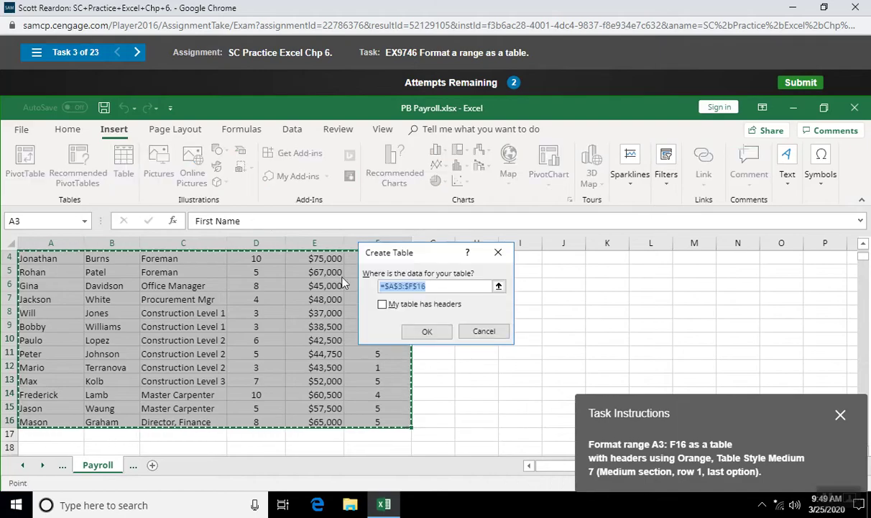
{"action": "left_click", "coordinate": [383, 305]}
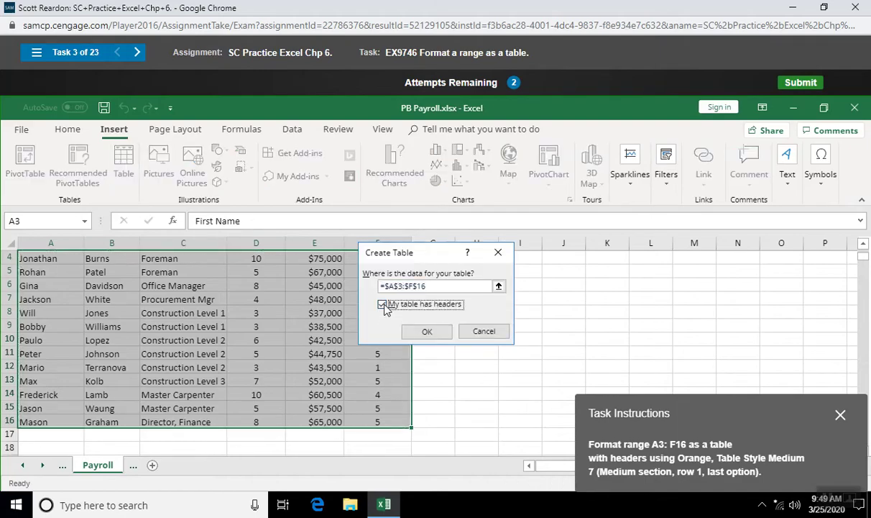
{"action": "left_click", "coordinate": [427, 333]}
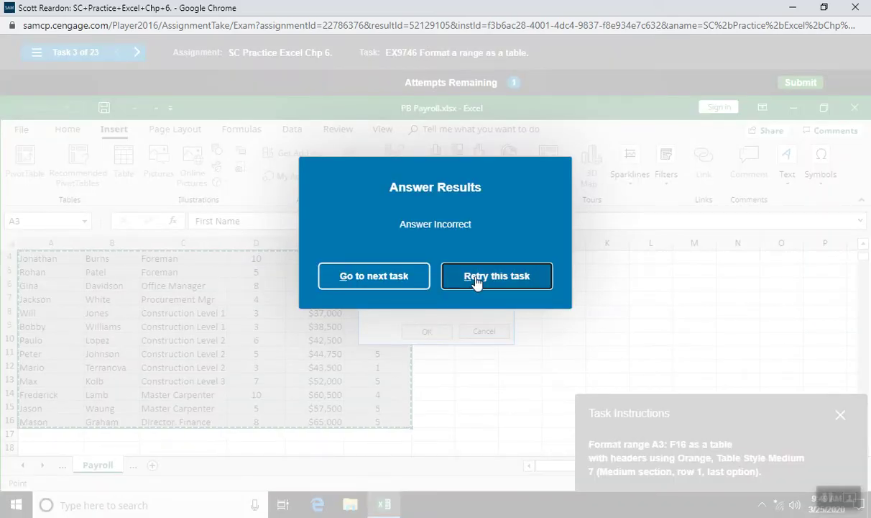
{"action": "left_click", "coordinate": [476, 282]}
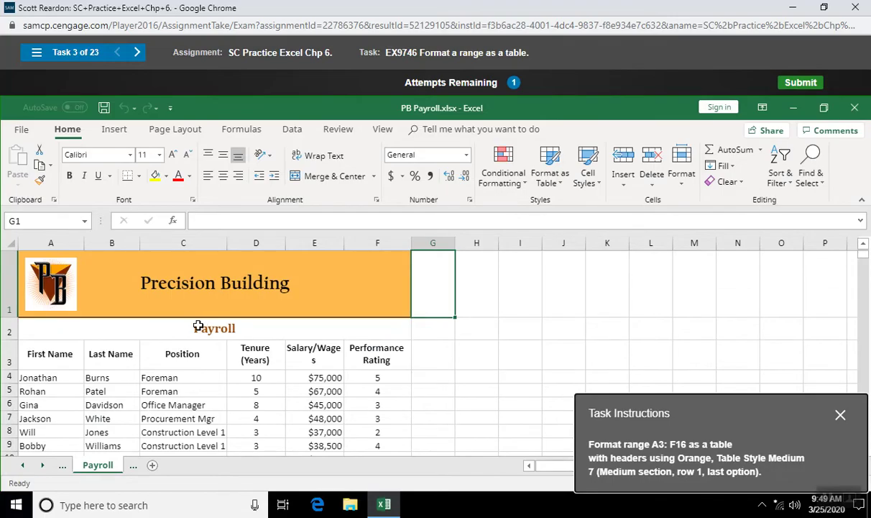
- Insert a table with headers over cells A3:F16 of the Payroll sheet
{"action": "left_click_drag", "start_coordinate": [59, 355], "coordinate": [355, 408]}
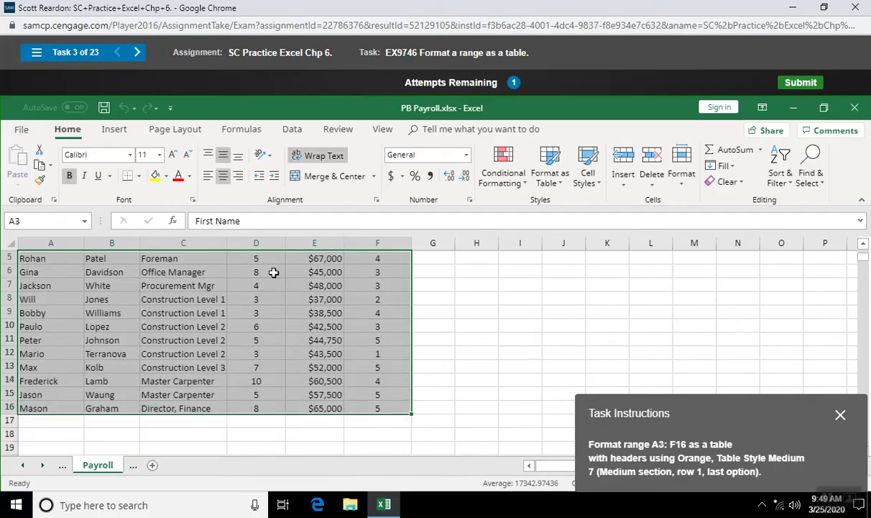
{"action": "left_click", "coordinate": [112, 129]}
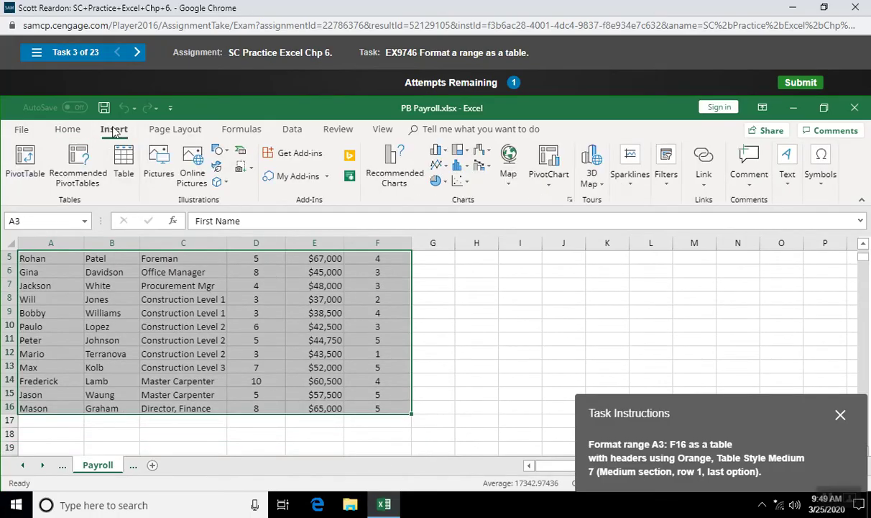
{"action": "left_click", "coordinate": [122, 176]}
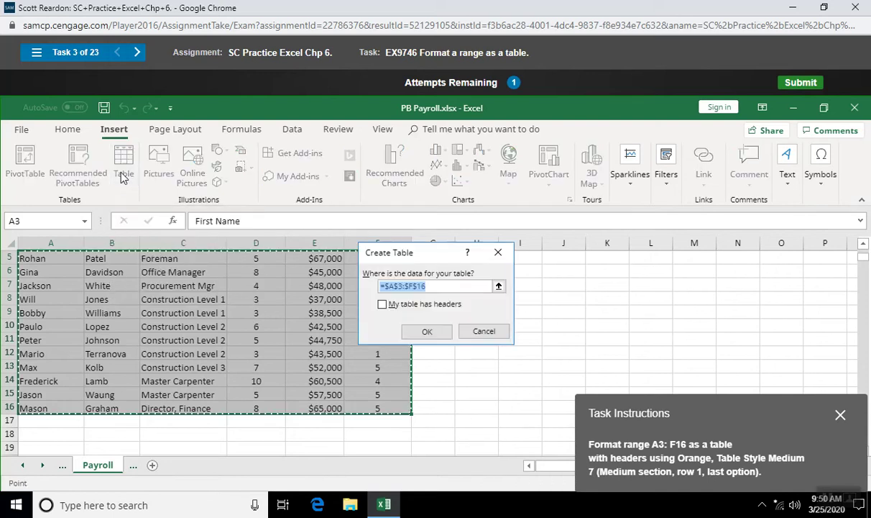
{"action": "left_click", "coordinate": [382, 304]}
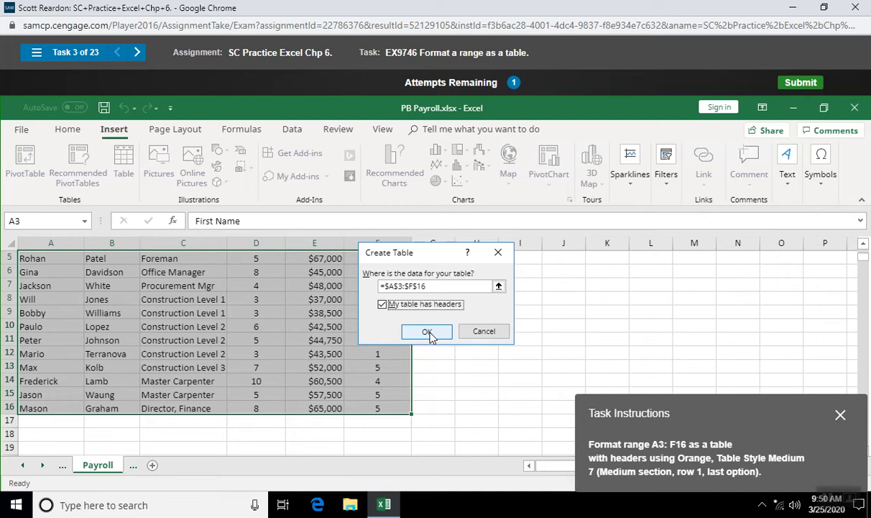
{"action": "left_click", "coordinate": [429, 333]}
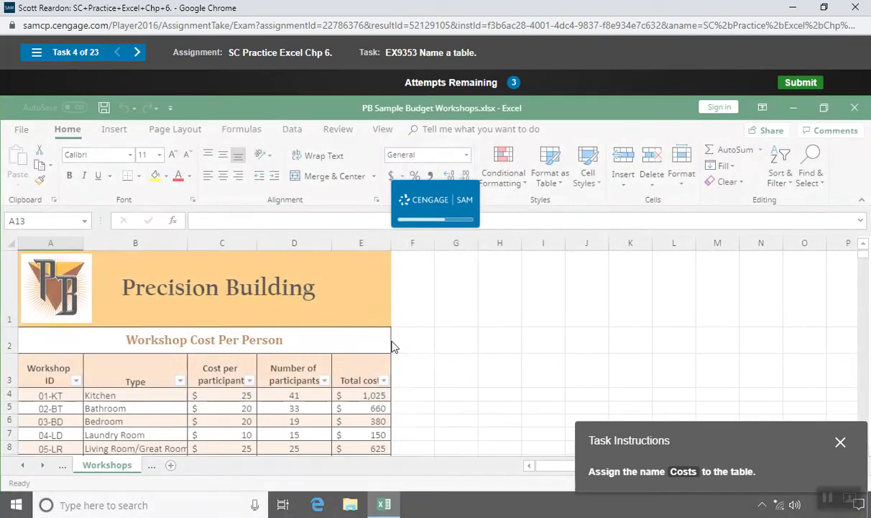
- Assign the name Costs to the Workshop Cost Per Person table
{"action": "left_click", "coordinate": [197, 382]}
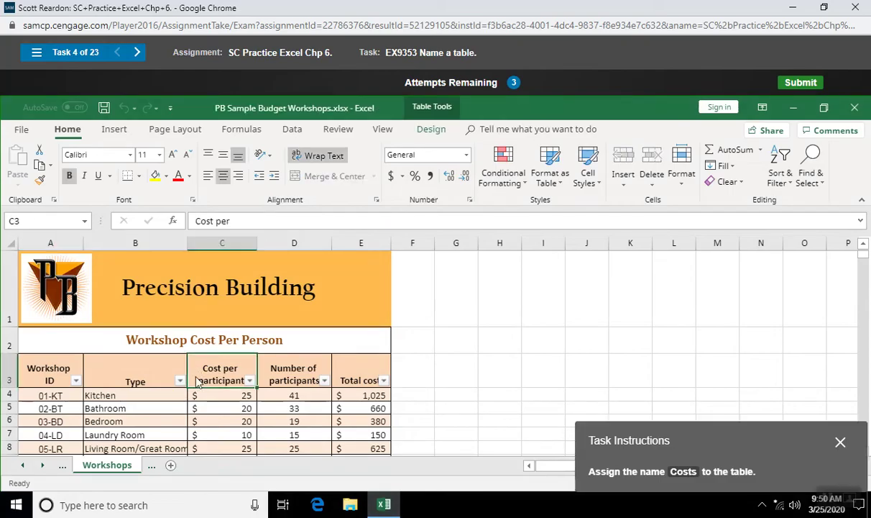
{"action": "left_click", "coordinate": [431, 130]}
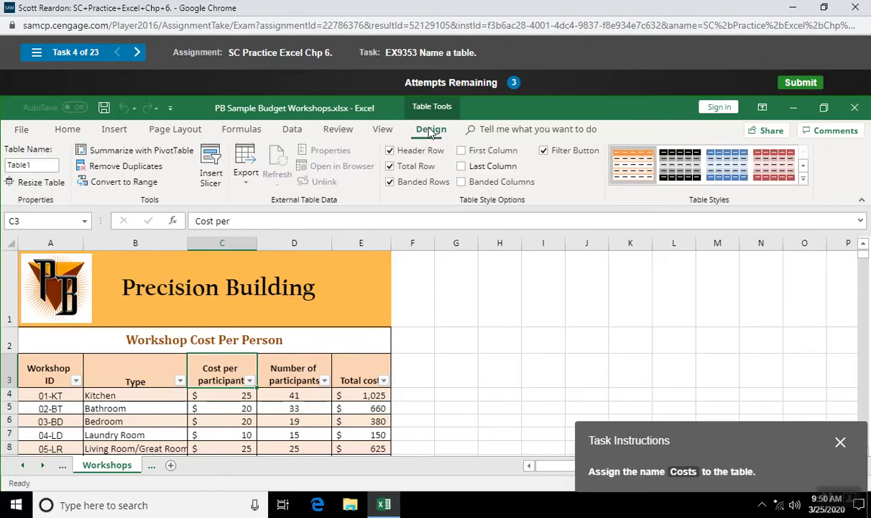
{"action": "left_click", "coordinate": [33, 165]}
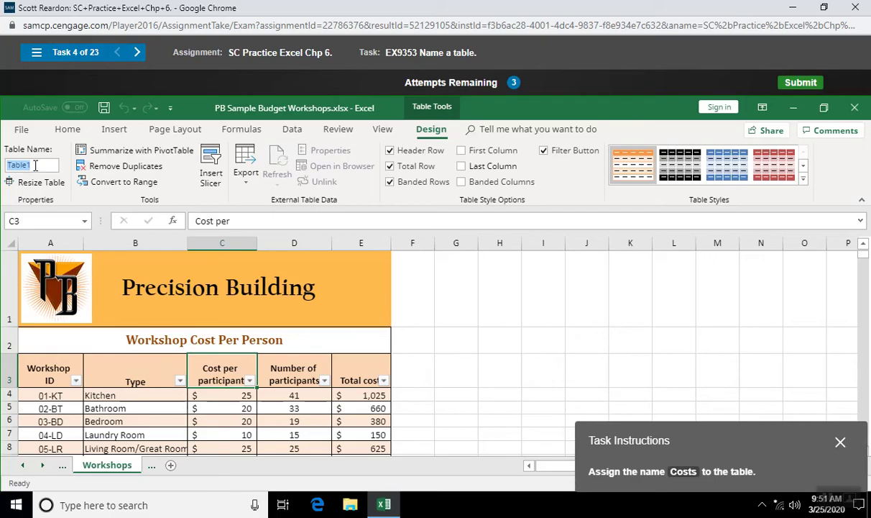
{"action": "type", "text": "Costs"}
{"action": "key", "text": "Return"}
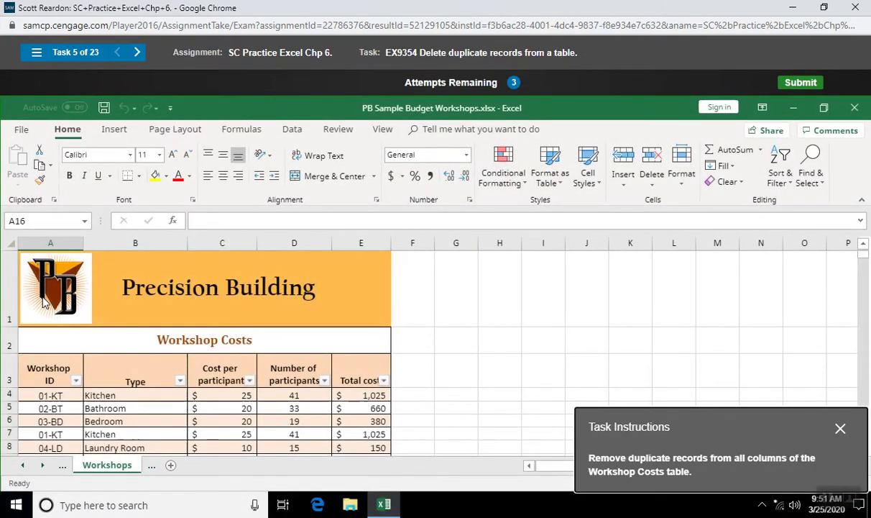
- Remove duplicate records from the Workshop Costs table, comparing all five columns
{"action": "left_click", "coordinate": [123, 373]}
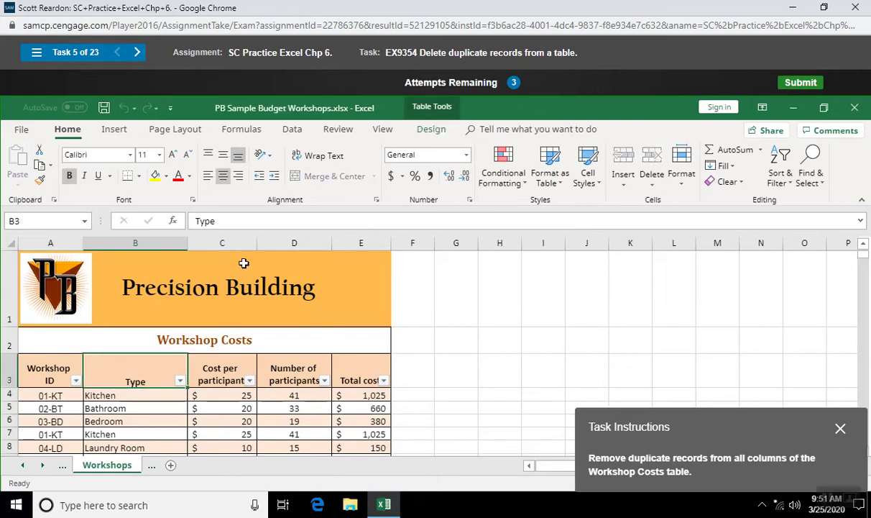
{"action": "left_click", "coordinate": [433, 131]}
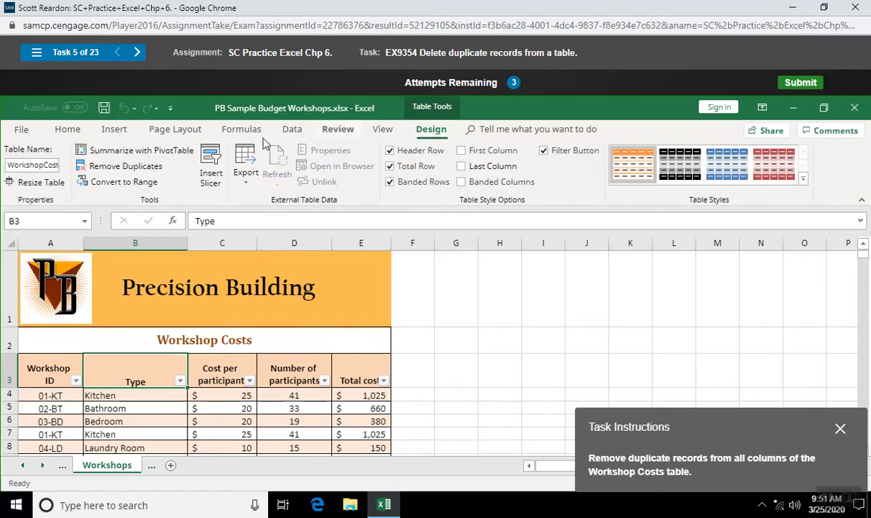
{"action": "left_click", "coordinate": [126, 166]}
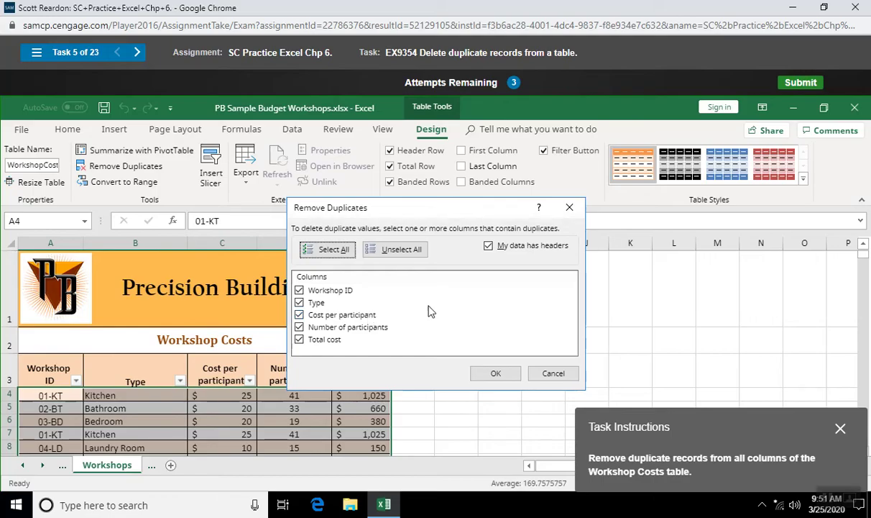
{"action": "left_click", "coordinate": [496, 374]}
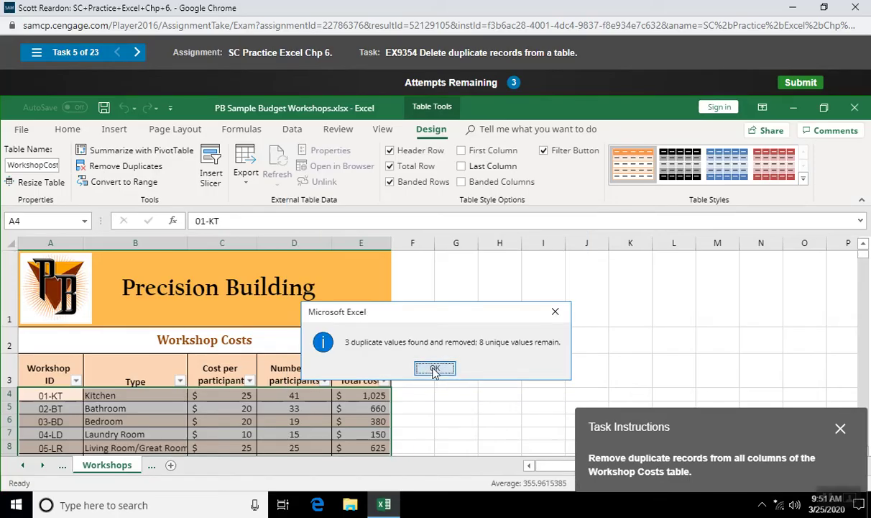
{"action": "left_click", "coordinate": [434, 368]}
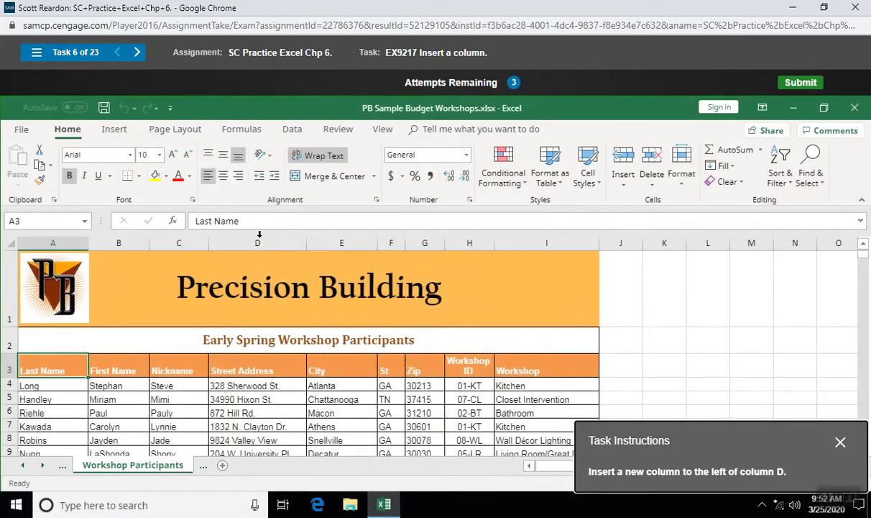
- Insert a new column before column D, Street Address, on the Workshop Participants sheet
{"action": "left_click", "coordinate": [258, 238]}
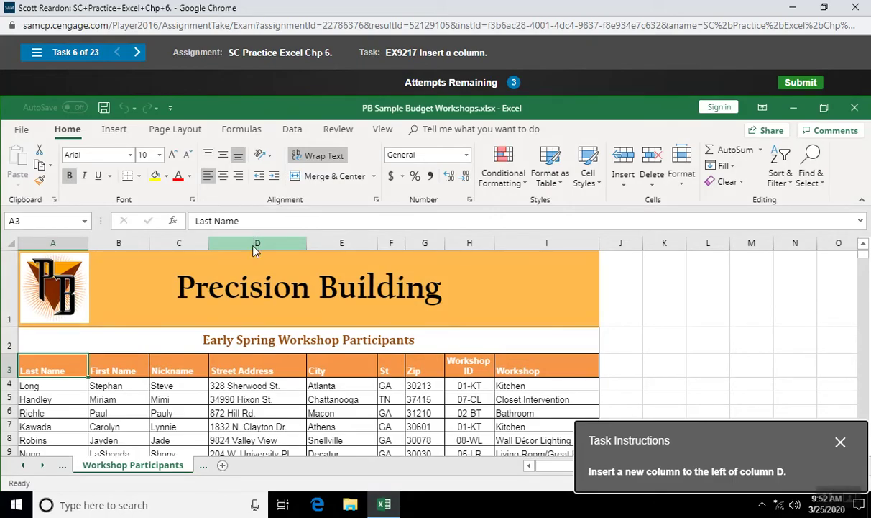
{"action": "right_click", "coordinate": [256, 245]}
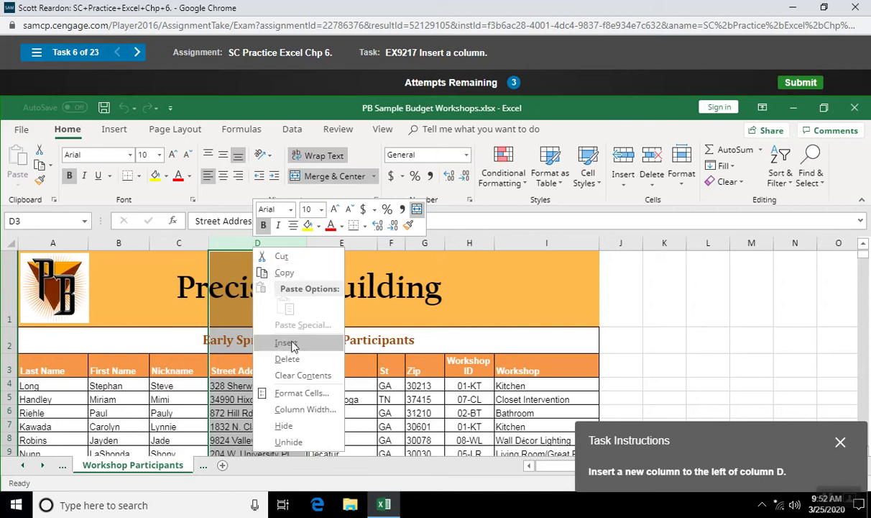
{"action": "left_click", "coordinate": [286, 343]}
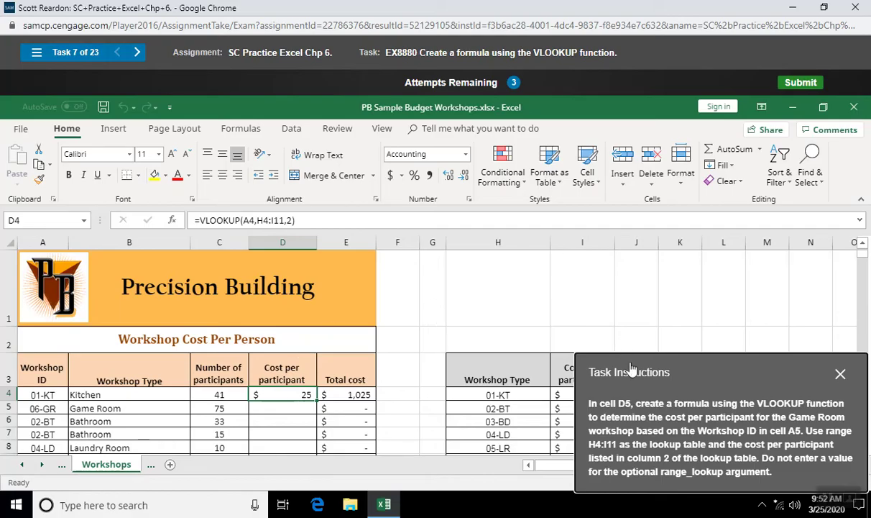
- Search the function library for "vlookup" and start a VLOOKUP formula in cell D5 of the Workshops sheet
{"action": "left_click_drag", "start_coordinate": [634, 363], "coordinate": [472, 144]}
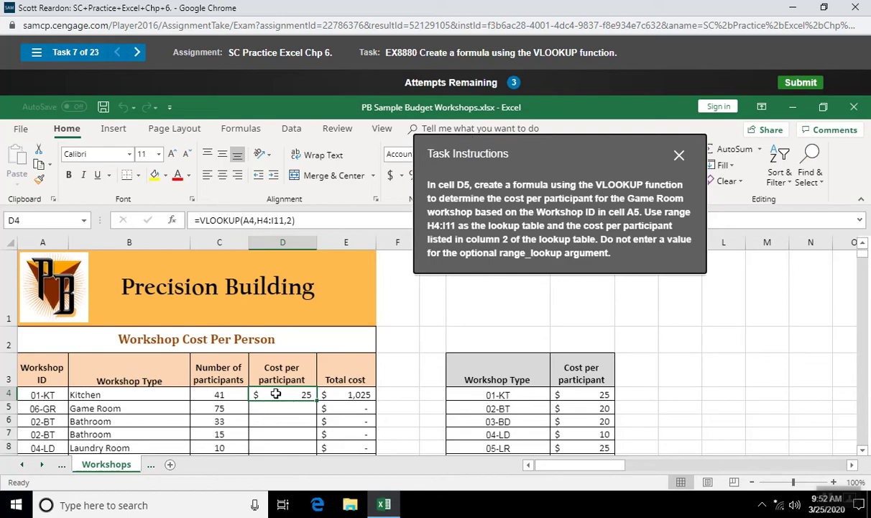
{"action": "left_click", "coordinate": [272, 414]}
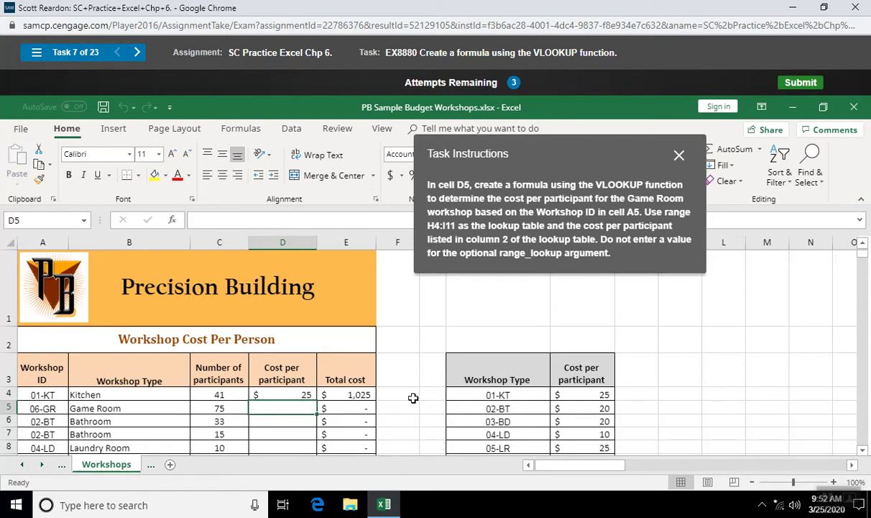
{"action": "left_click", "coordinate": [864, 451]}
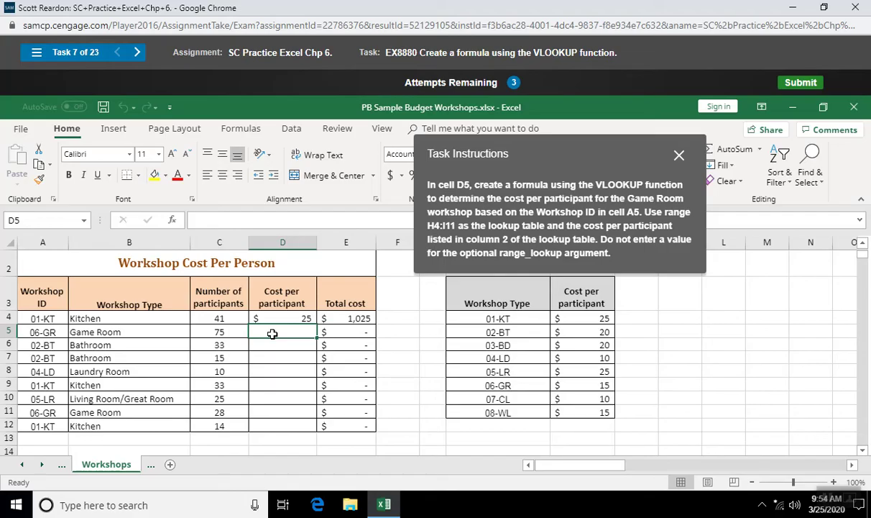
{"action": "left_click", "coordinate": [171, 221]}
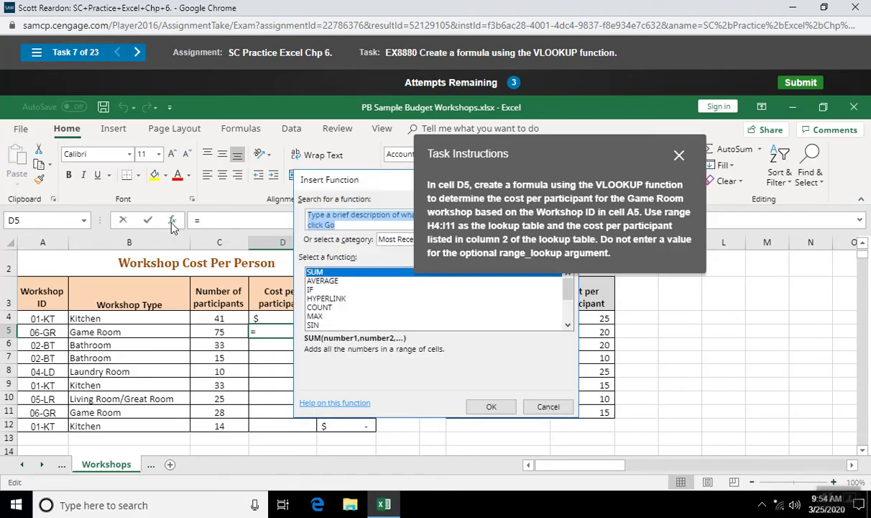
{"action": "type", "text": "vlookup"}
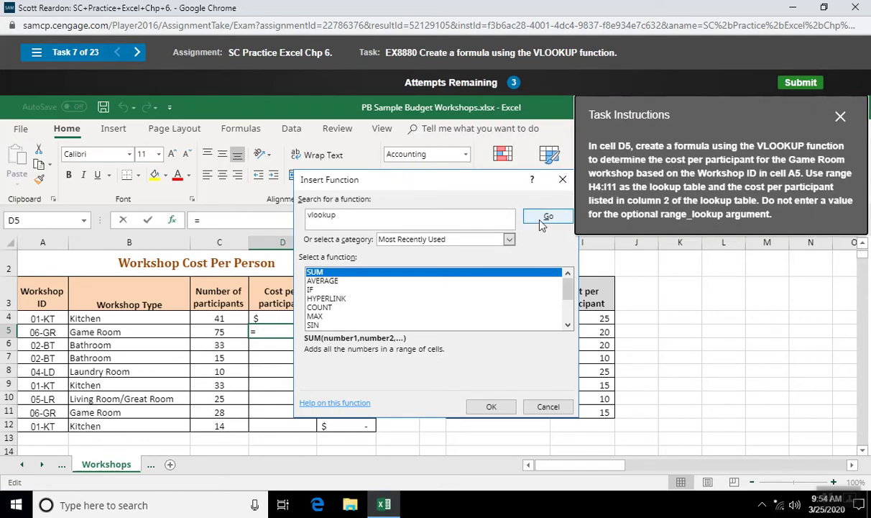
{"action": "left_click", "coordinate": [543, 218]}
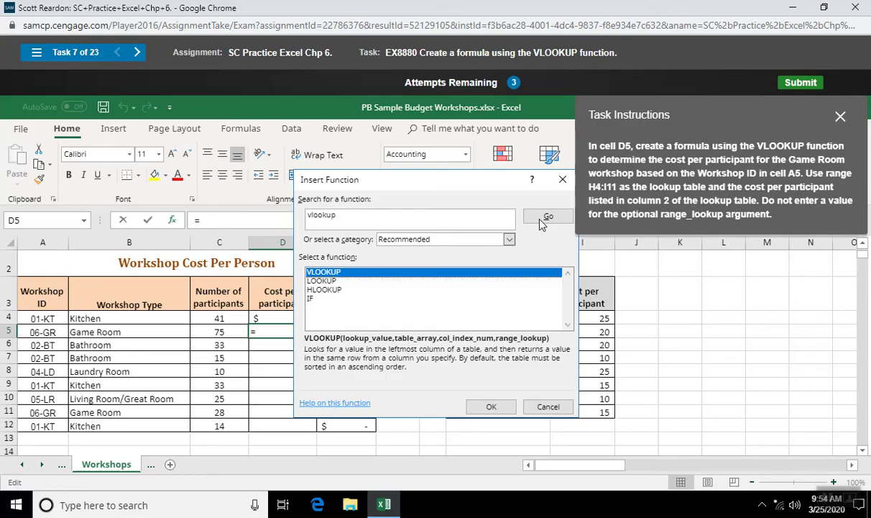
{"action": "double_click", "coordinate": [327, 272]}
{"action": "left_click_drag", "start_coordinate": [342, 191], "coordinate": [200, 117]}
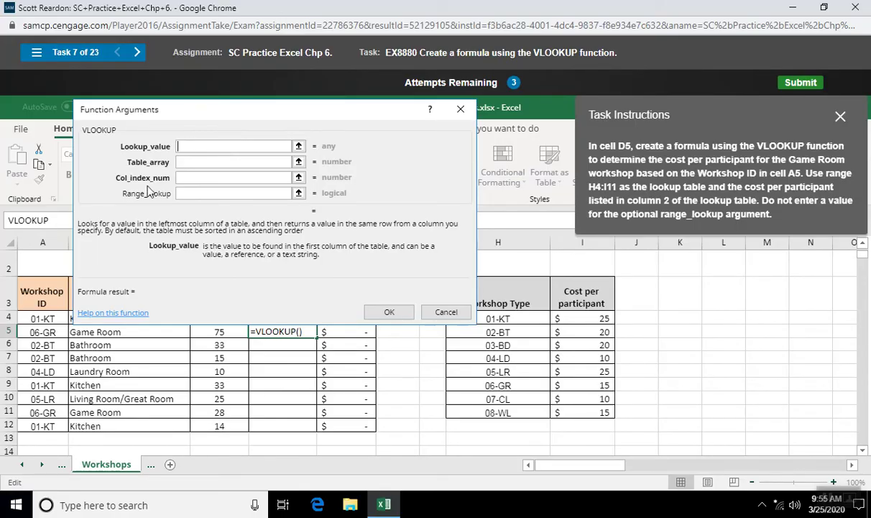
- Complete the VLOOKUP with lookup value A5, table array H4:I11 and column index 2, leaving the range lookup empty
{"action": "left_click", "coordinate": [39, 332]}
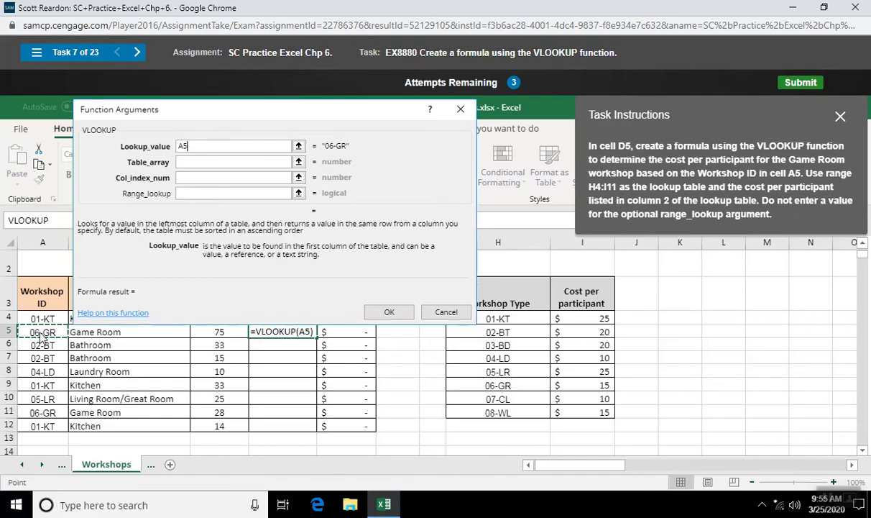
{"action": "left_click", "coordinate": [187, 164]}
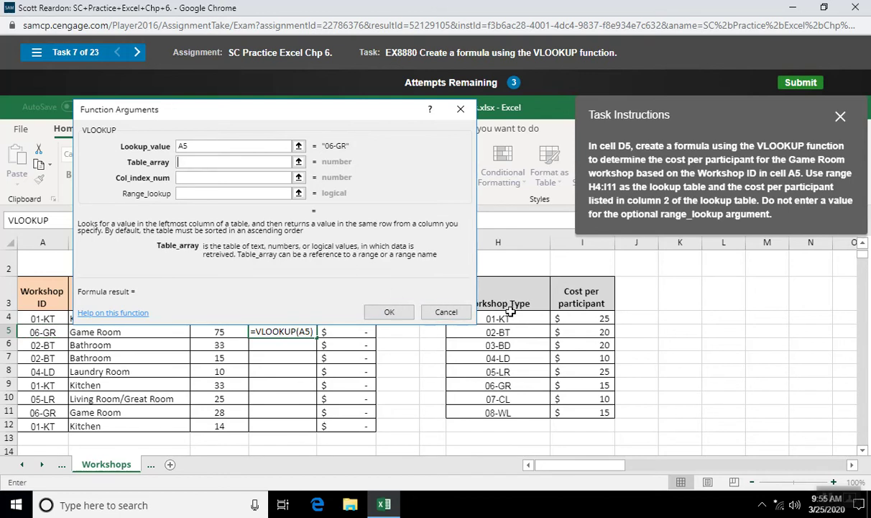
{"action": "left_click_drag", "start_coordinate": [508, 320], "coordinate": [591, 409]}
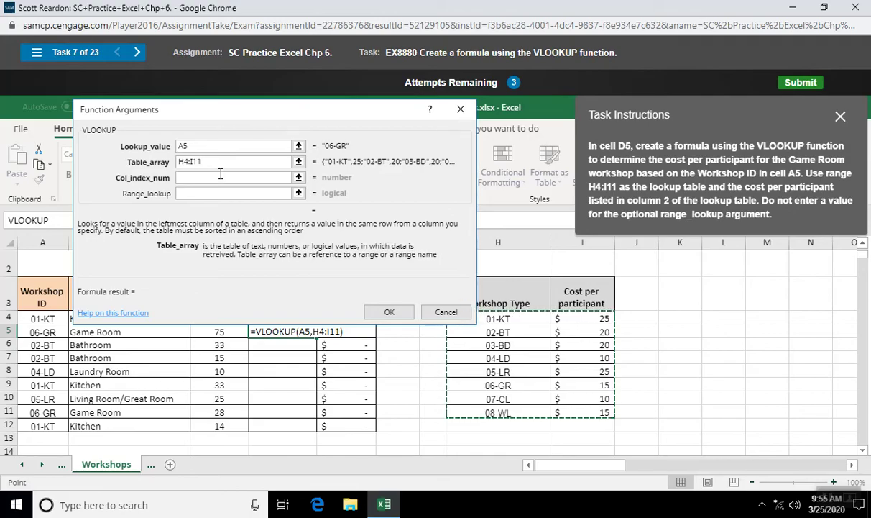
{"action": "left_click", "coordinate": [193, 177]}
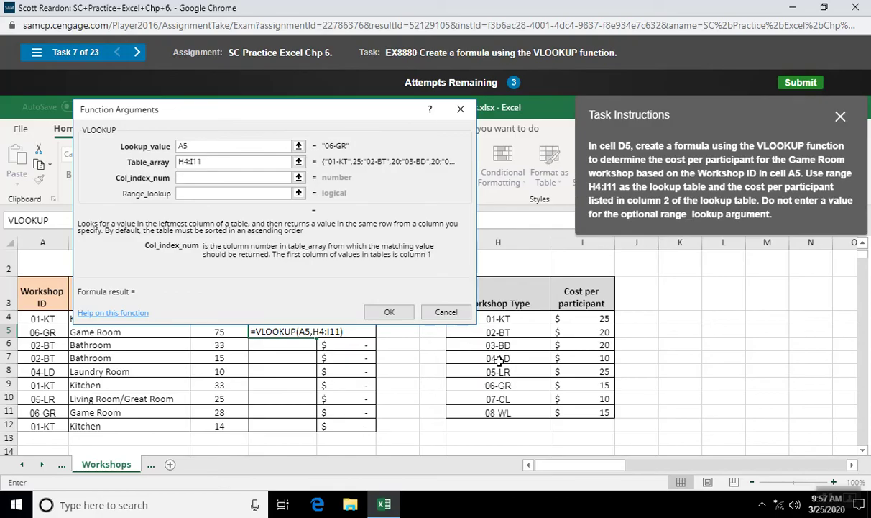
{"action": "type", "text": "2"}
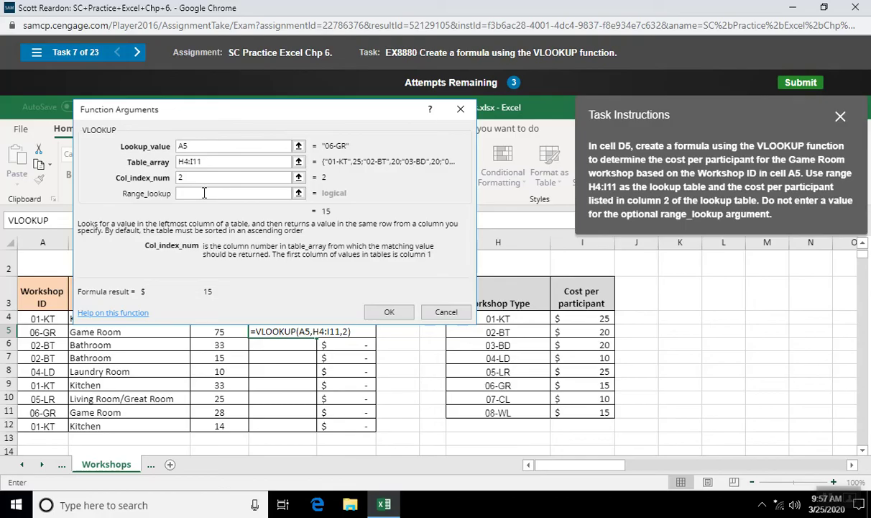
{"action": "left_click", "coordinate": [184, 193]}
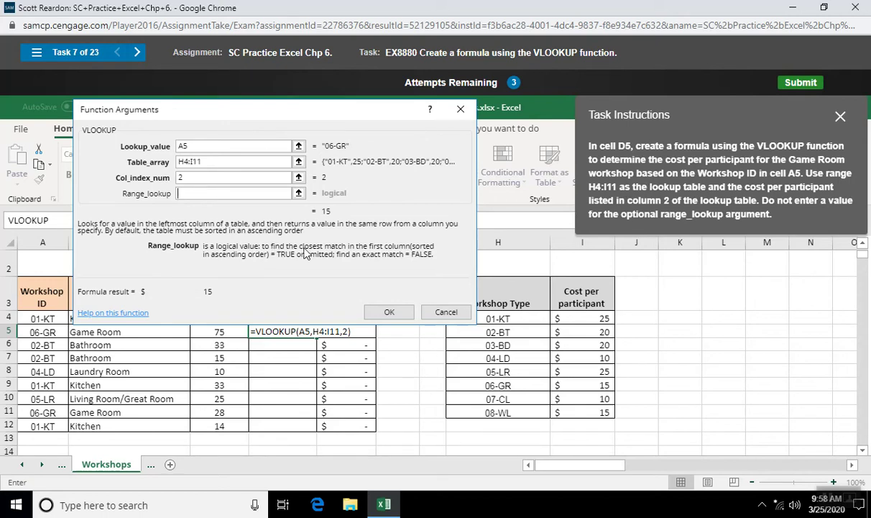
{"action": "left_click", "coordinate": [391, 313]}
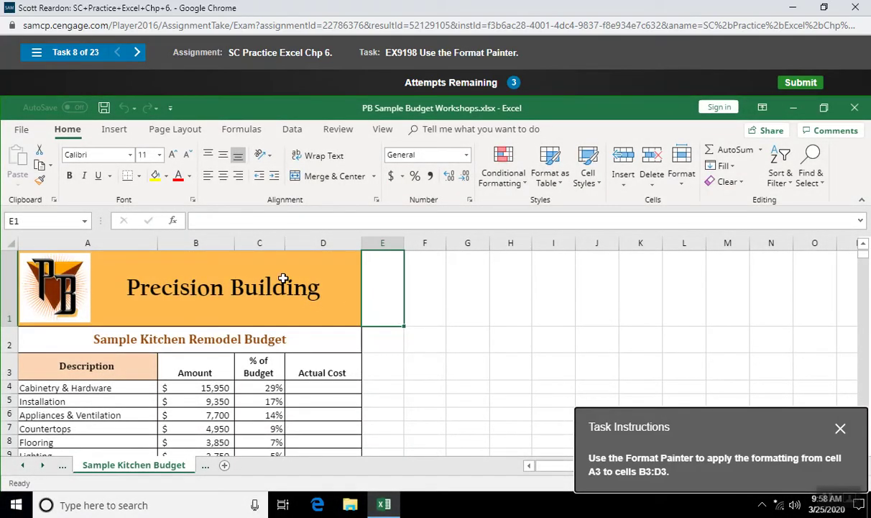
- Copy the formatting of cell A3 to cells B3:D3 on the Sample Kitchen Budget sheet with the Format Painter
{"action": "left_click", "coordinate": [45, 368]}
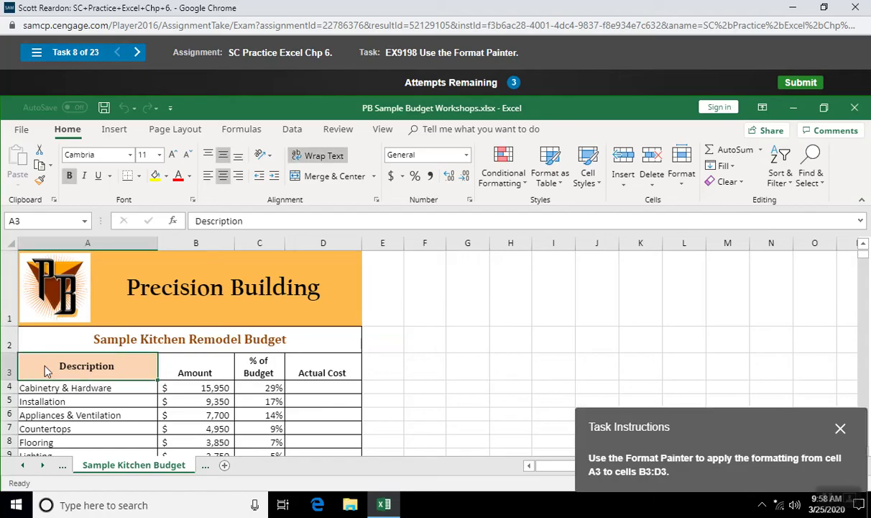
{"action": "left_click", "coordinate": [41, 182]}
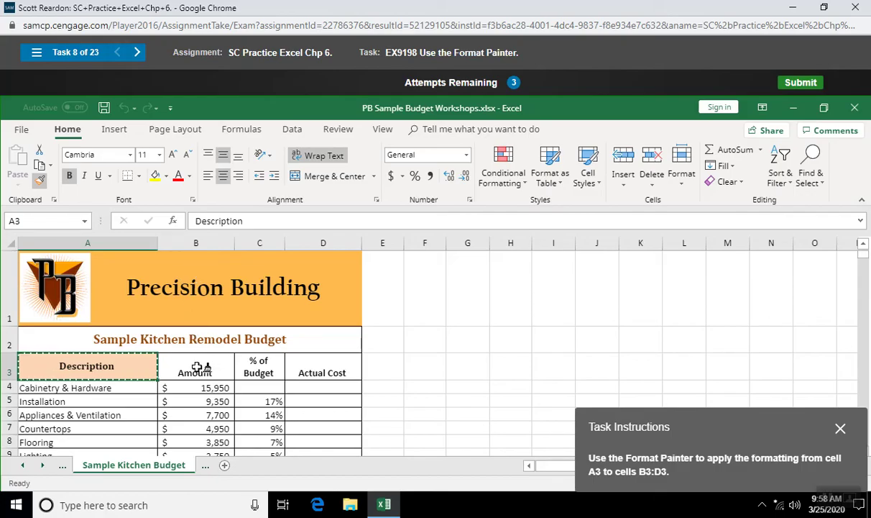
{"action": "mouse_move", "coordinate": [197, 368]}
{"action": "left_mouse_down"}
{"action": "mouse_move", "coordinate": [296, 363]}
{"action": "mouse_move", "coordinate": [302, 374]}
{"action": "left_mouse_up"}
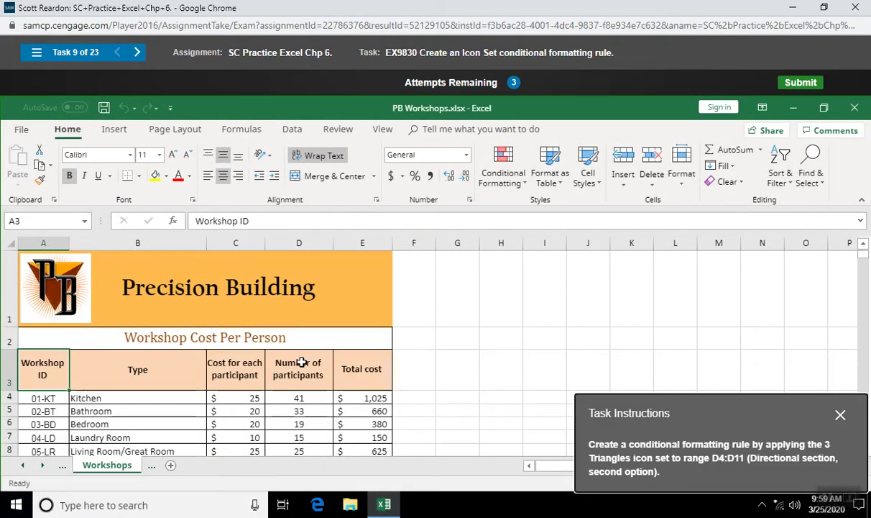
- Apply the directional 3 Triangles icon set to the number of participants in cells D4:D11
{"action": "mouse_move", "coordinate": [295, 399]}
{"action": "left_mouse_down"}
{"action": "mouse_move", "coordinate": [294, 458]}
{"action": "mouse_move", "coordinate": [295, 394]}
{"action": "left_mouse_up"}
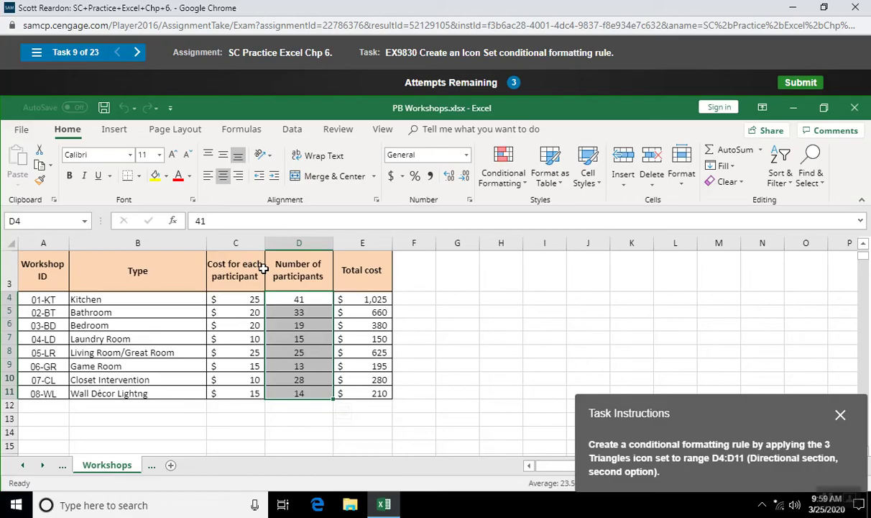
{"action": "left_click", "coordinate": [512, 183]}
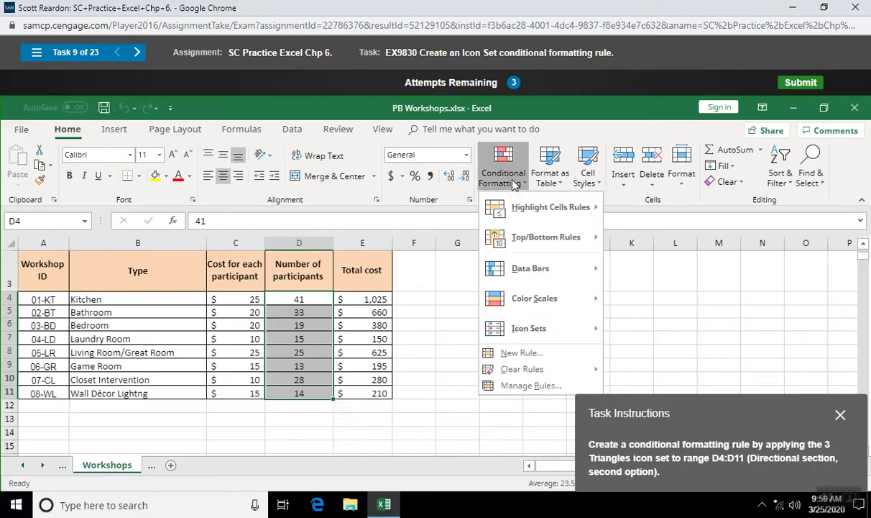
{"action": "mouse_move", "coordinate": [541, 332]}
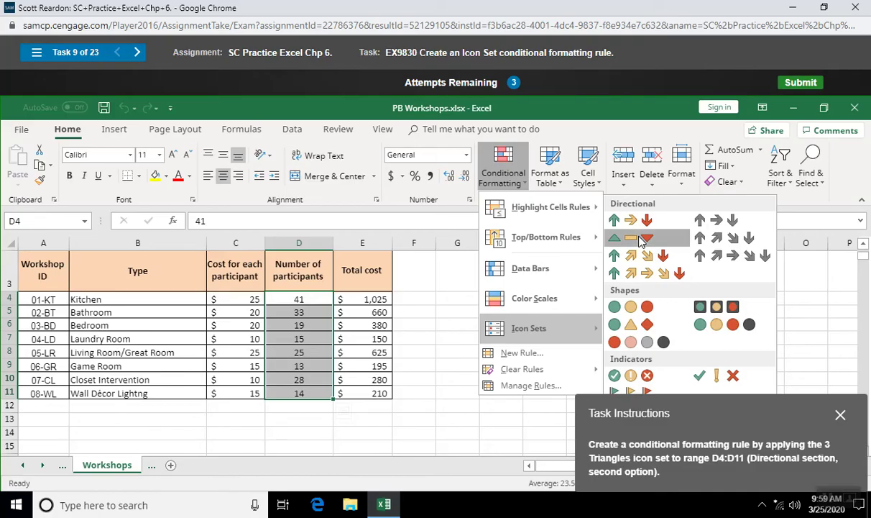
{"action": "left_click", "coordinate": [642, 239]}
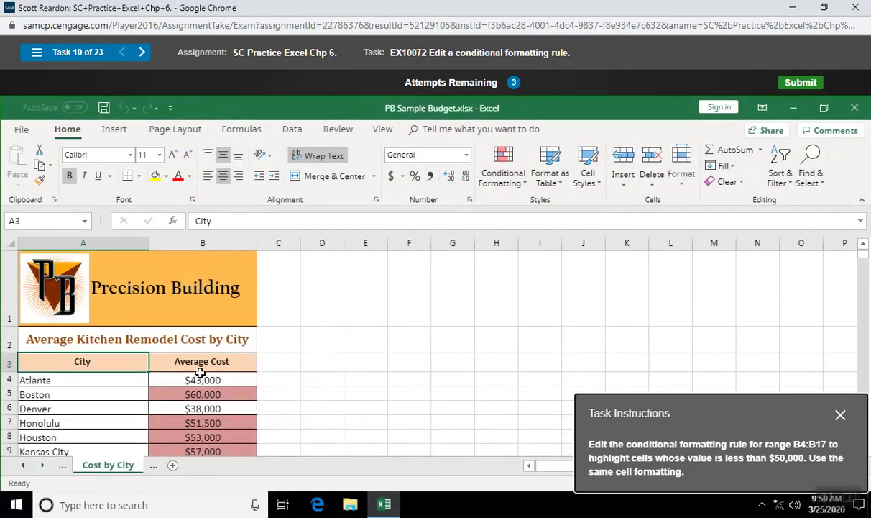
- Edit the conditional formatting rule for cells B4:B17 to highlight cell values less than 50000, keeping the same format
{"action": "left_click_drag", "start_coordinate": [193, 382], "coordinate": [188, 432]}
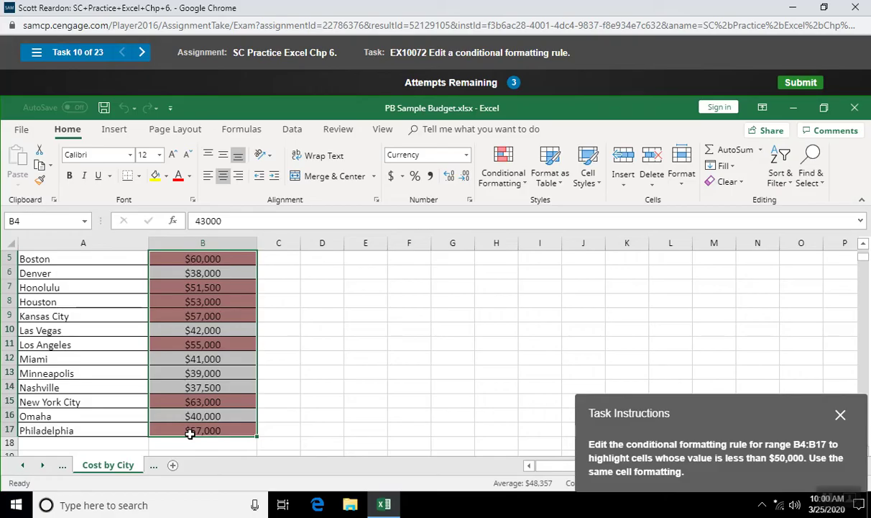
{"action": "left_click", "coordinate": [521, 184]}
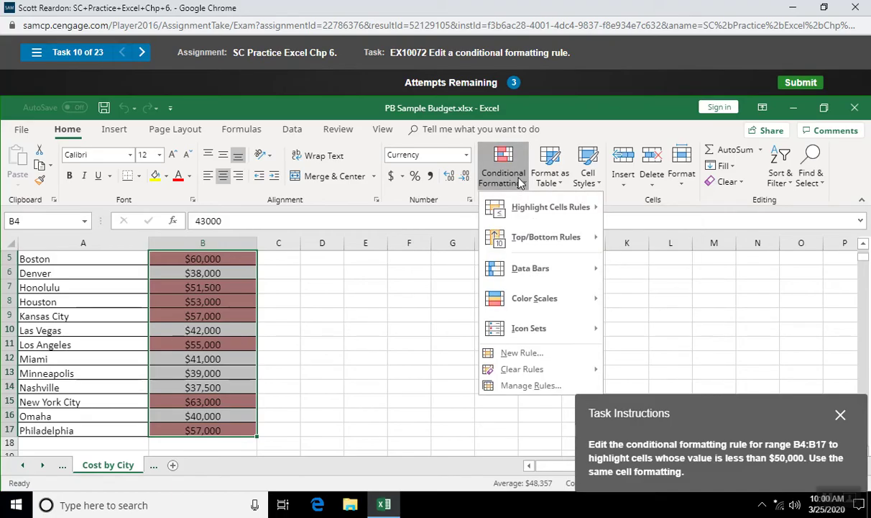
{"action": "left_click", "coordinate": [530, 386]}
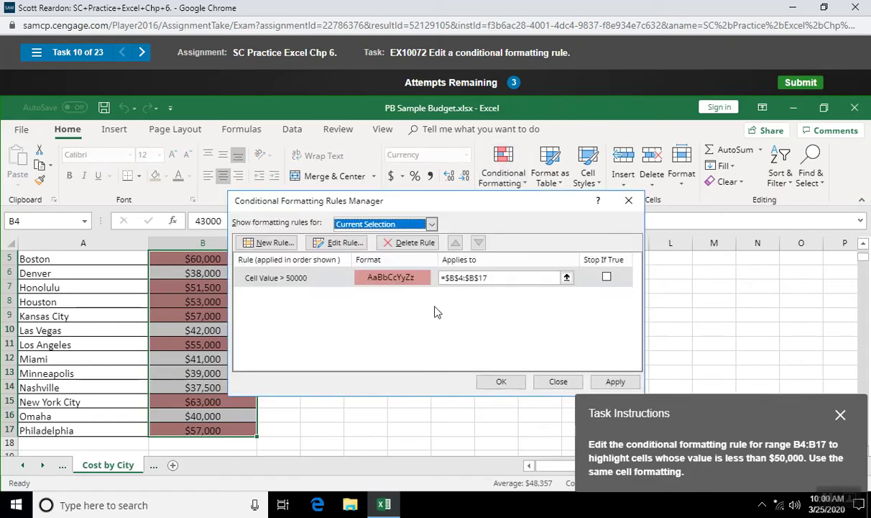
{"action": "left_click", "coordinate": [334, 243]}
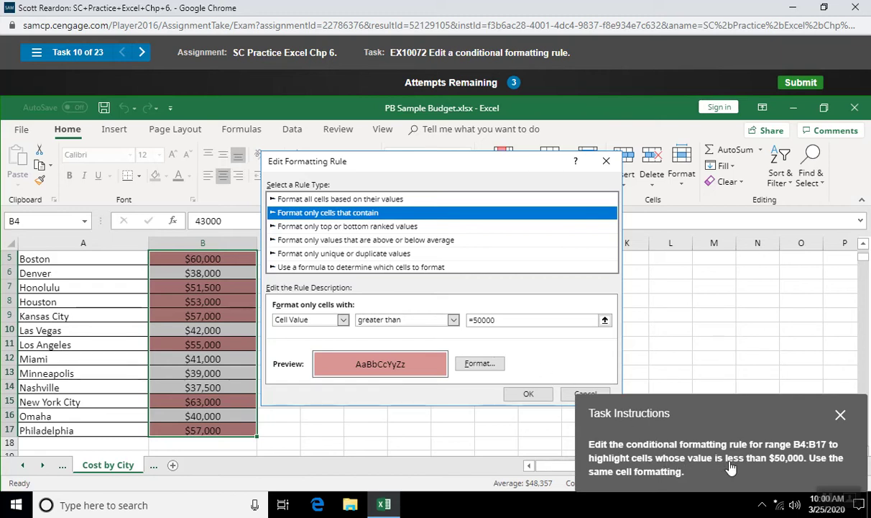
{"action": "left_click", "coordinate": [454, 321]}
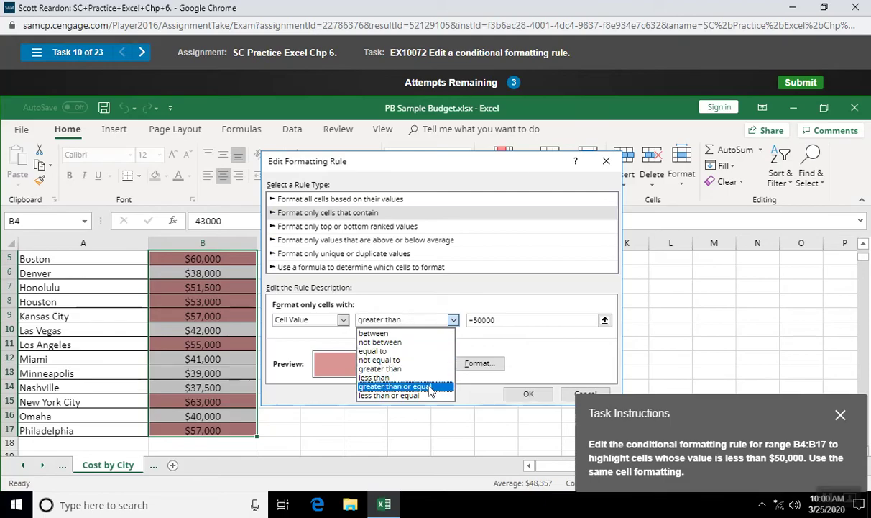
{"action": "left_click", "coordinate": [413, 378]}
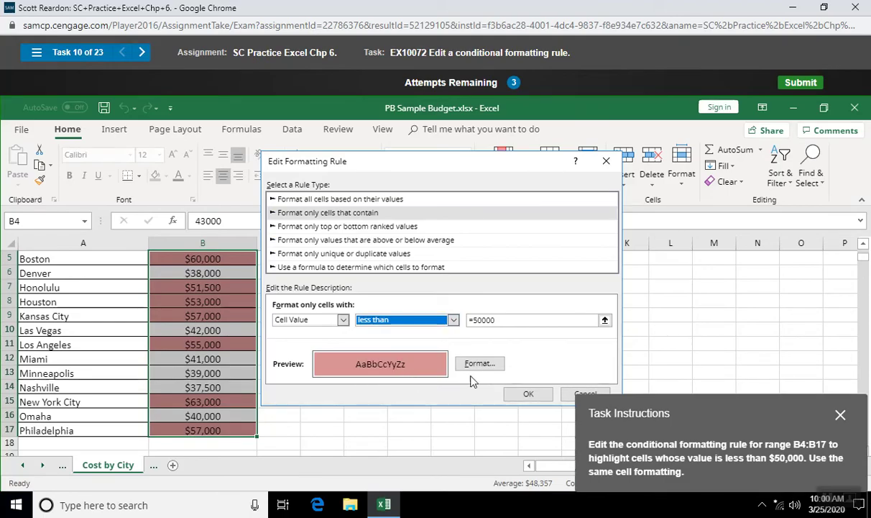
{"action": "left_click", "coordinate": [528, 395]}
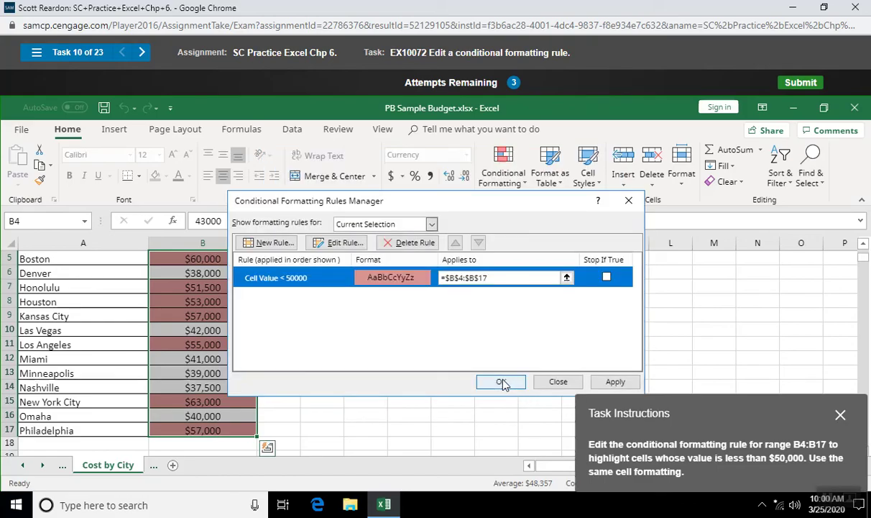
{"action": "left_click", "coordinate": [502, 382]}
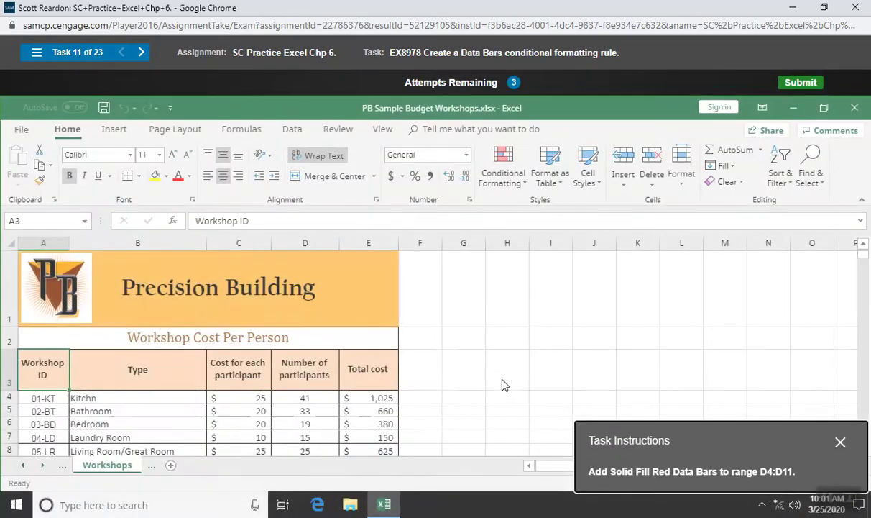
- Apply Solid Fill Red Data Bars to the number of participants in cells D4:D11
{"action": "left_click", "coordinate": [301, 398]}
{"action": "mouse_move", "coordinate": [300, 411]}
{"action": "left_mouse_down"}
{"action": "mouse_move", "coordinate": [301, 457]}
{"action": "mouse_move", "coordinate": [305, 395]}
{"action": "left_mouse_up"}
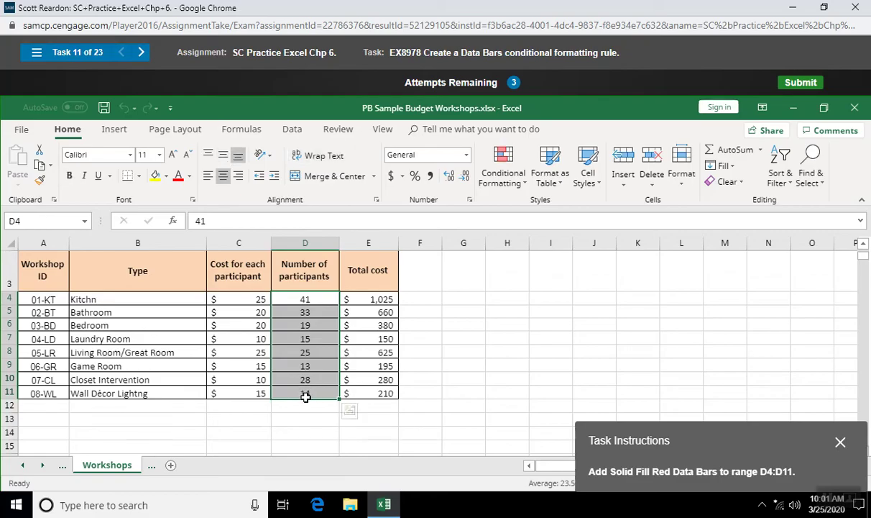
{"action": "left_click", "coordinate": [524, 187]}
{"action": "mouse_move", "coordinate": [550, 270]}
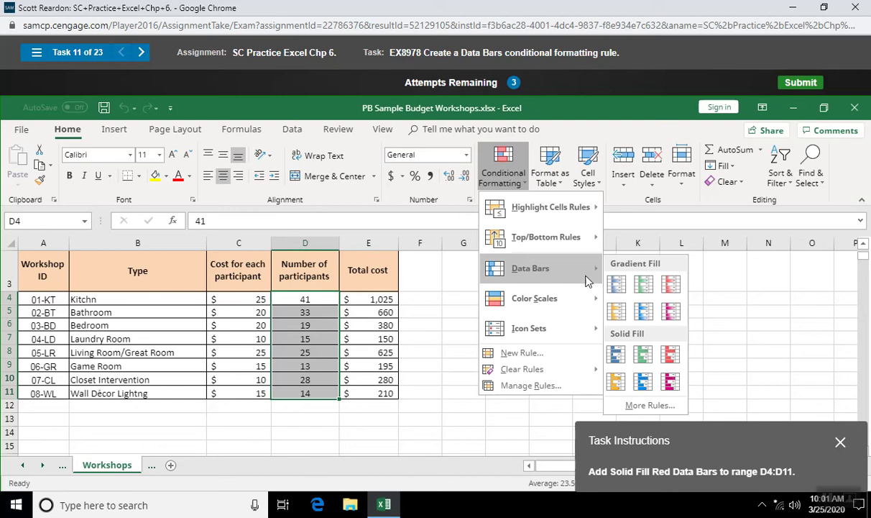
{"action": "mouse_move", "coordinate": [573, 296]}
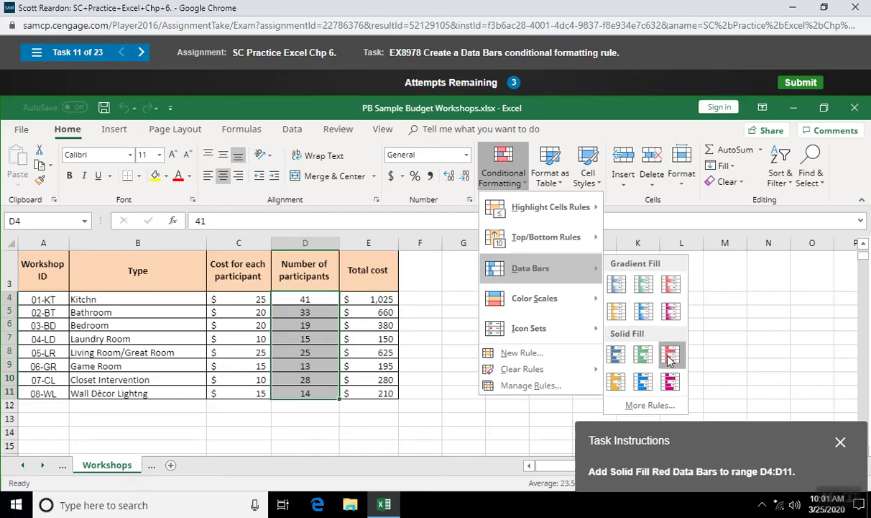
{"action": "left_click", "coordinate": [669, 355]}
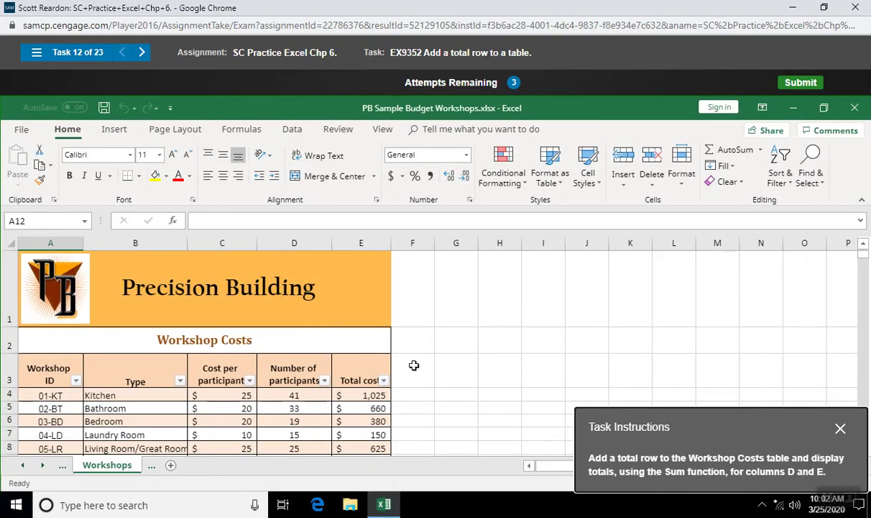
- Add a total row to the Workshop Costs table and total the Number of participants column with the Sum function
{"action": "left_click", "coordinate": [206, 383]}
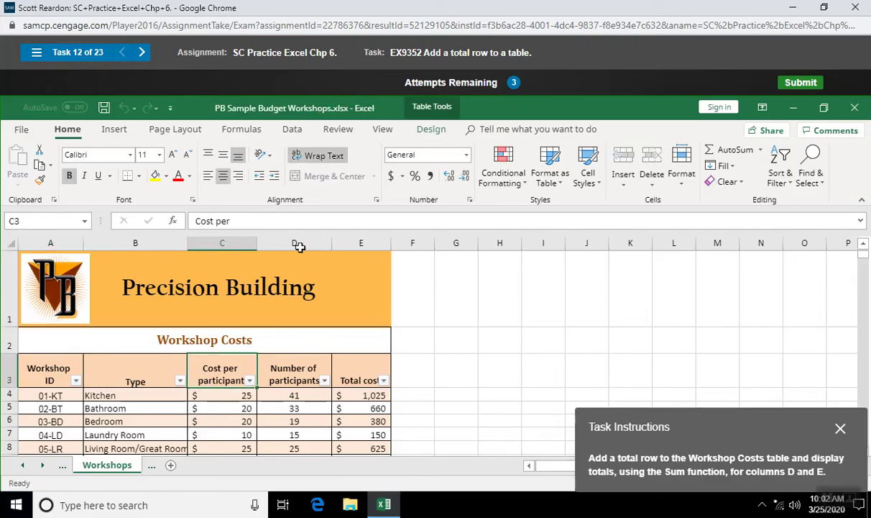
{"action": "left_click", "coordinate": [431, 131]}
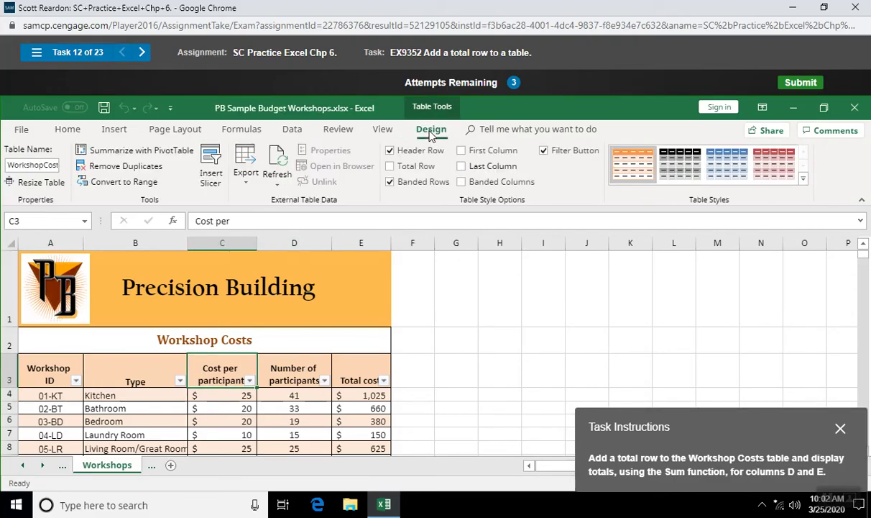
{"action": "left_click", "coordinate": [390, 167]}
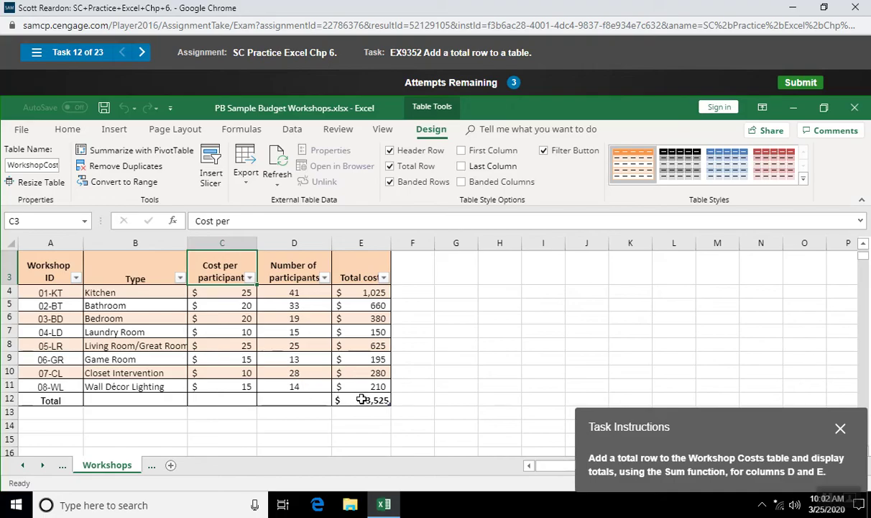
{"action": "left_click", "coordinate": [294, 400]}
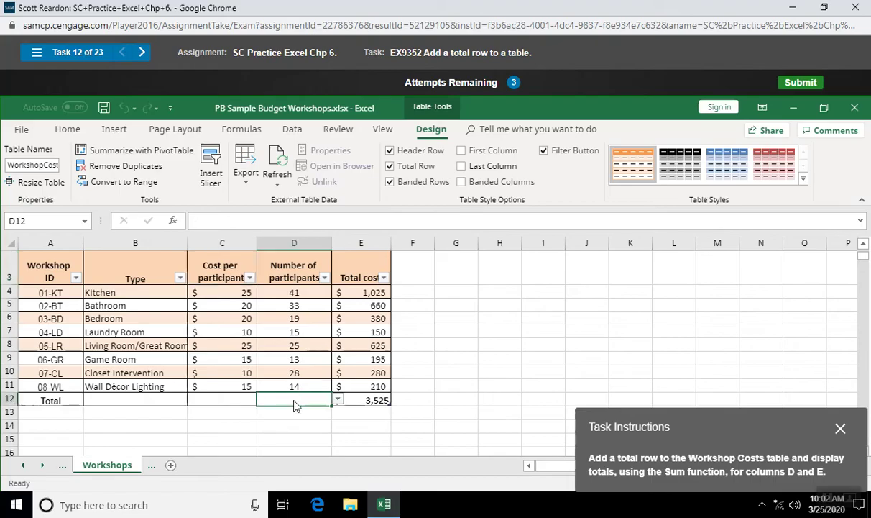
{"action": "left_click", "coordinate": [338, 400]}
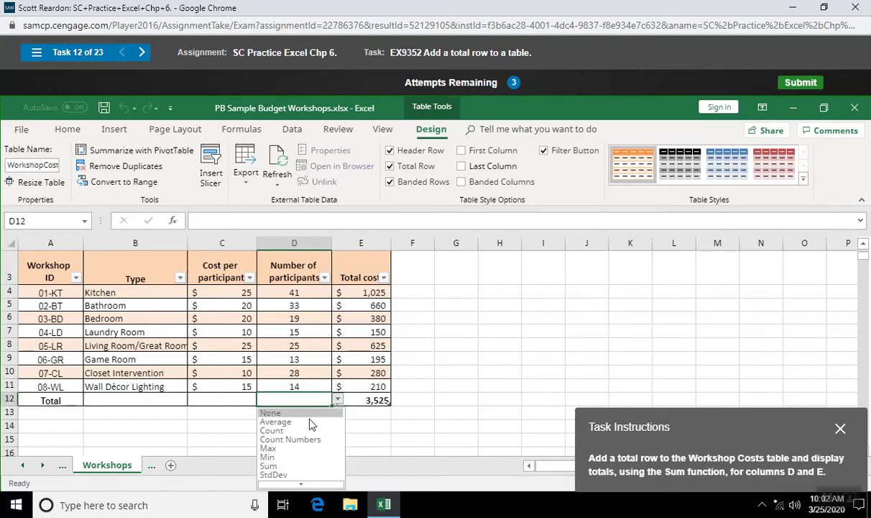
{"action": "left_click", "coordinate": [285, 467]}
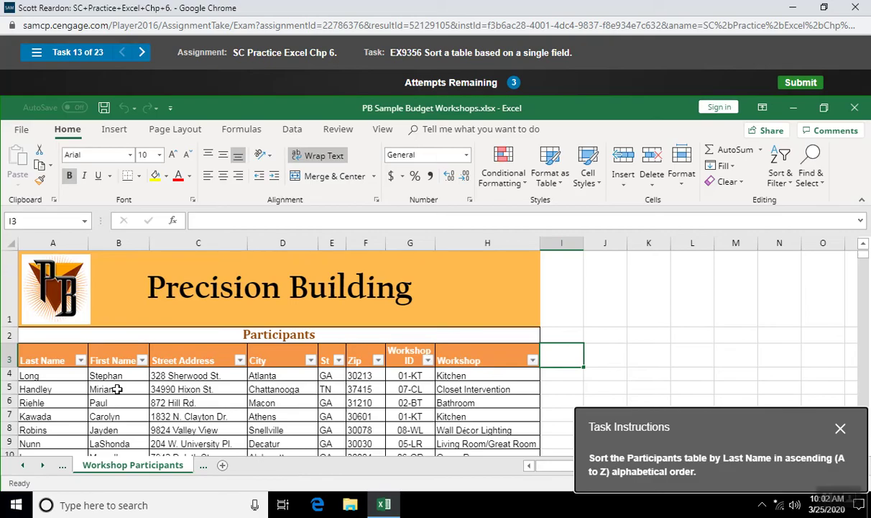
- Sort the Participants table by Last Name from A to Z, and AutoFit column D on the following task's participants sheet
{"action": "left_click", "coordinate": [82, 361]}
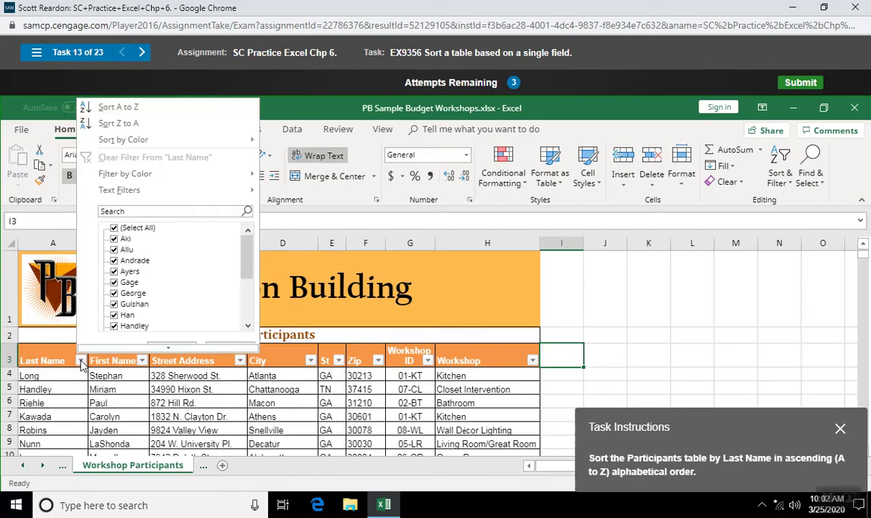
{"action": "scroll", "coordinate": [99, 302], "scroll_direction": "down", "scroll_amount": 1}
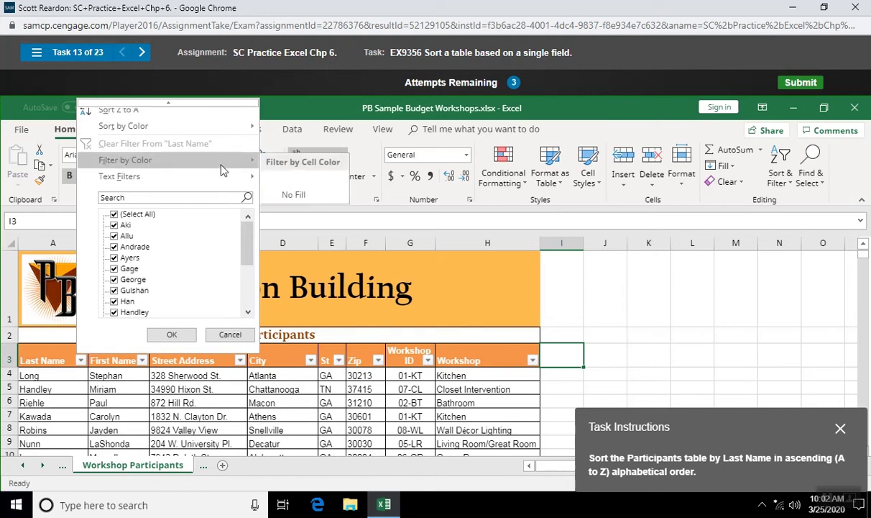
{"action": "scroll", "coordinate": [229, 105], "scroll_direction": "up", "scroll_amount": 1}
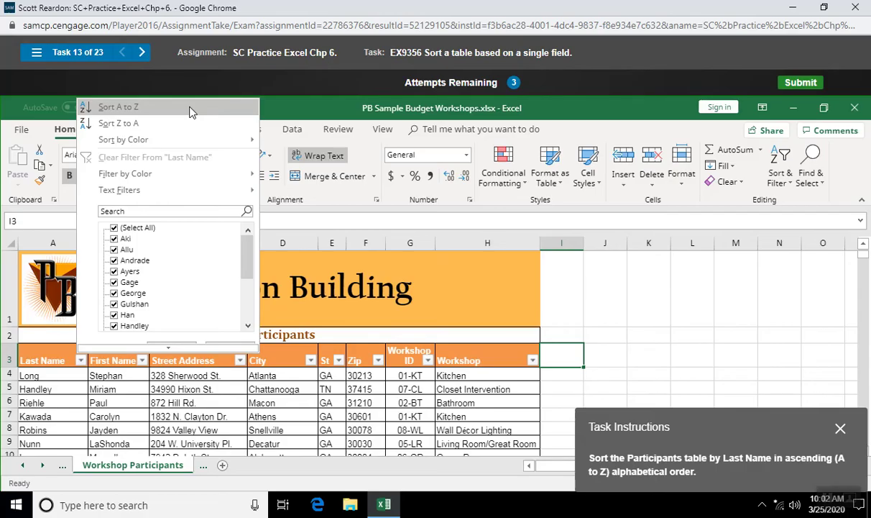
{"action": "left_click", "coordinate": [191, 112]}
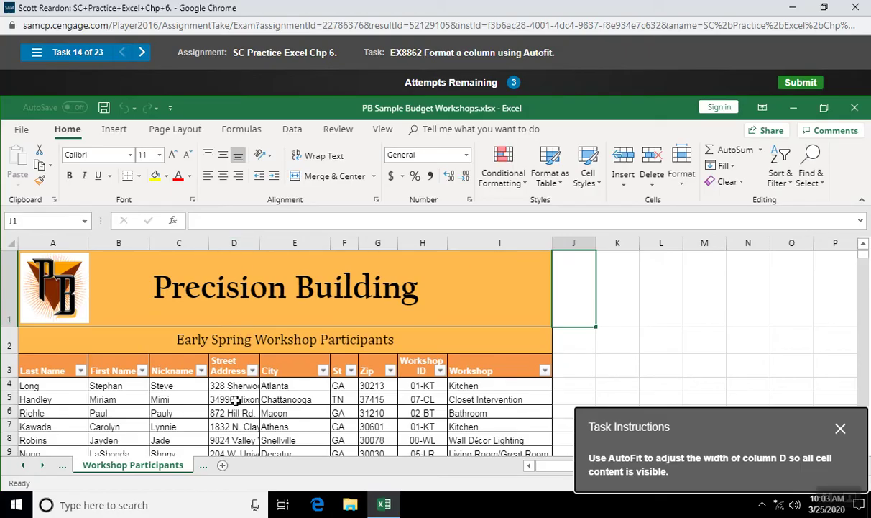
{"action": "double_click", "coordinate": [261, 243]}
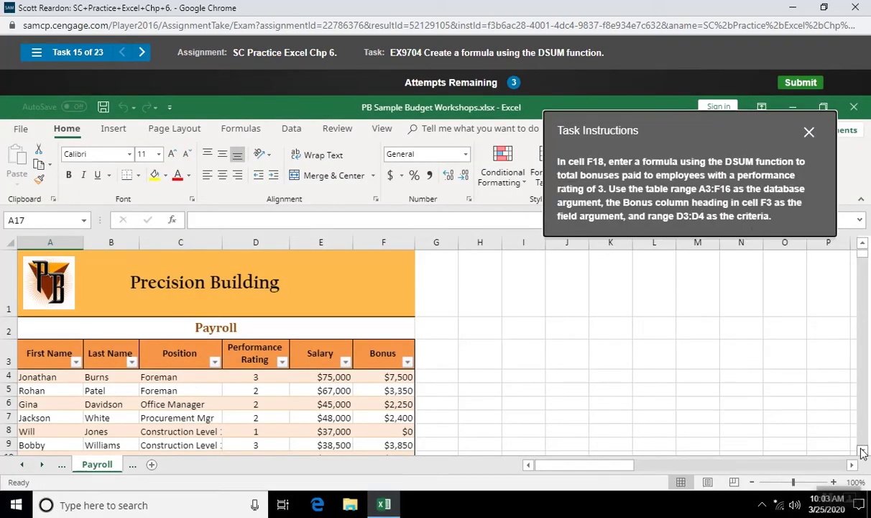
- Select cell F18, beside the Total Bonuses Paid to Highest-Rated Employees label on the Payroll sheet
{"action": "scroll", "coordinate": [863, 451], "scroll_direction": "down", "scroll_amount": 3}
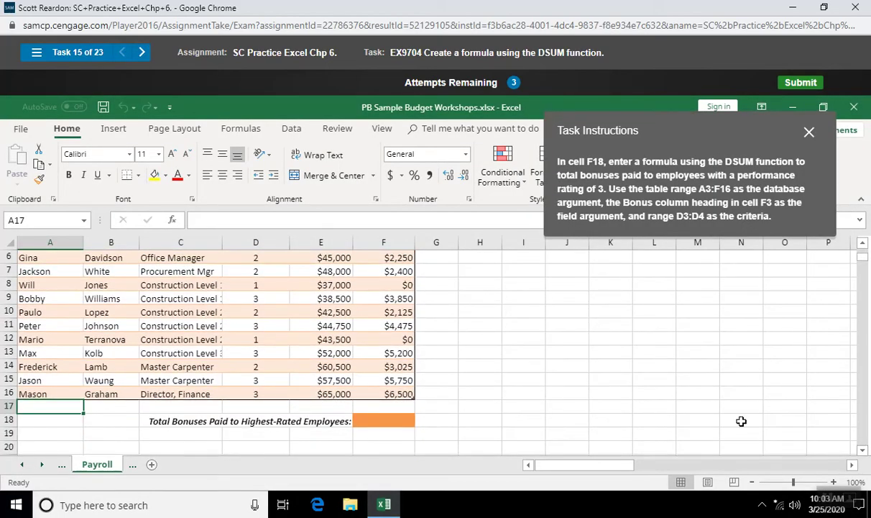
{"action": "left_click", "coordinate": [396, 423]}
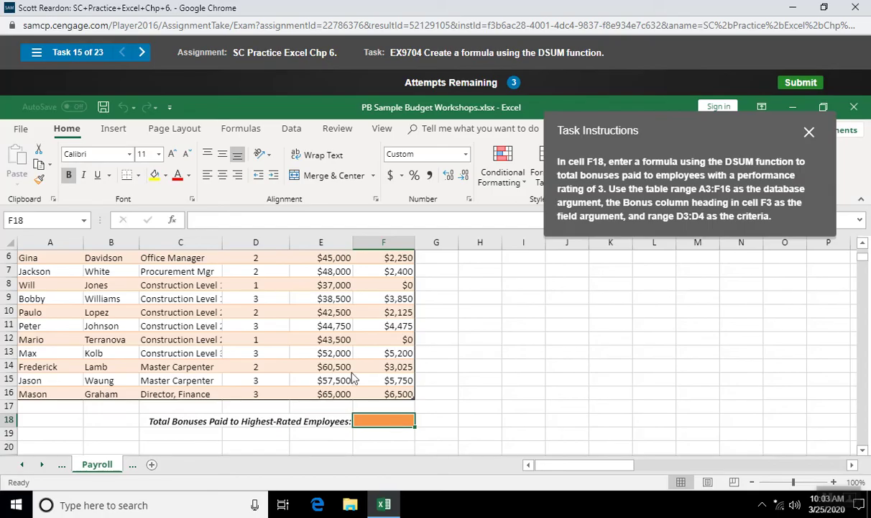
{"action": "left_click", "coordinate": [172, 220]}
{"action": "type", "text": "dsum"}
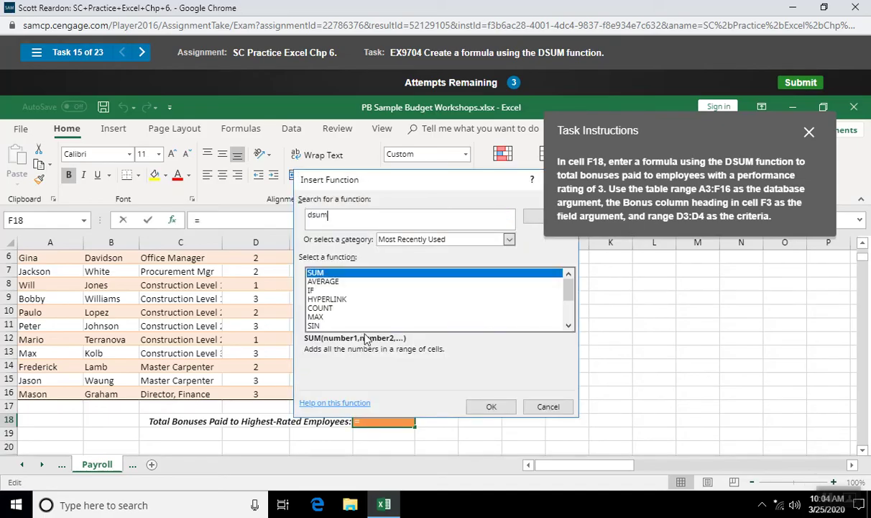
{"action": "left_click", "coordinate": [492, 408]}
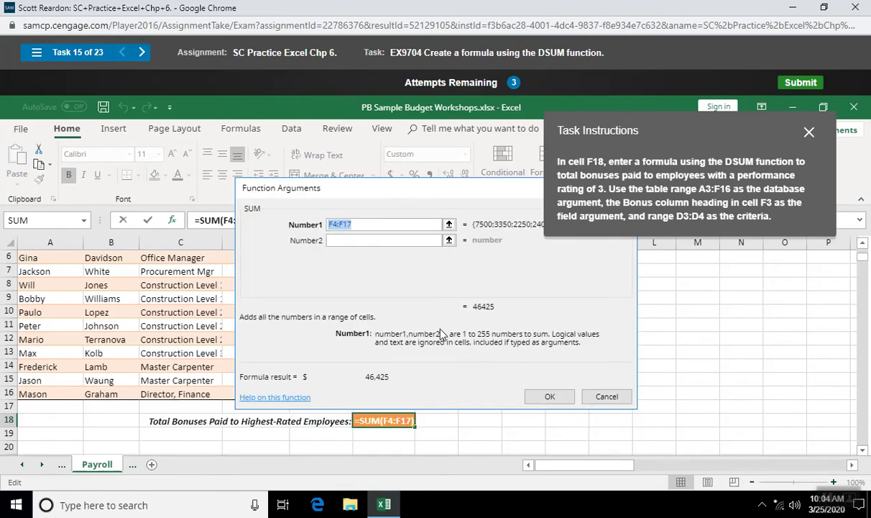
{"action": "left_click", "coordinate": [596, 403]}
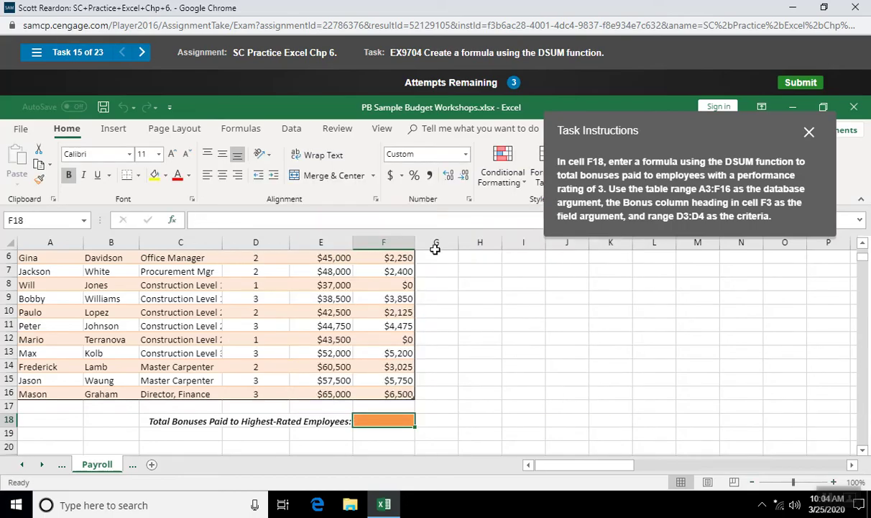
- Search for the DSUM function and insert it into cell F18
{"action": "left_click", "coordinate": [173, 220]}
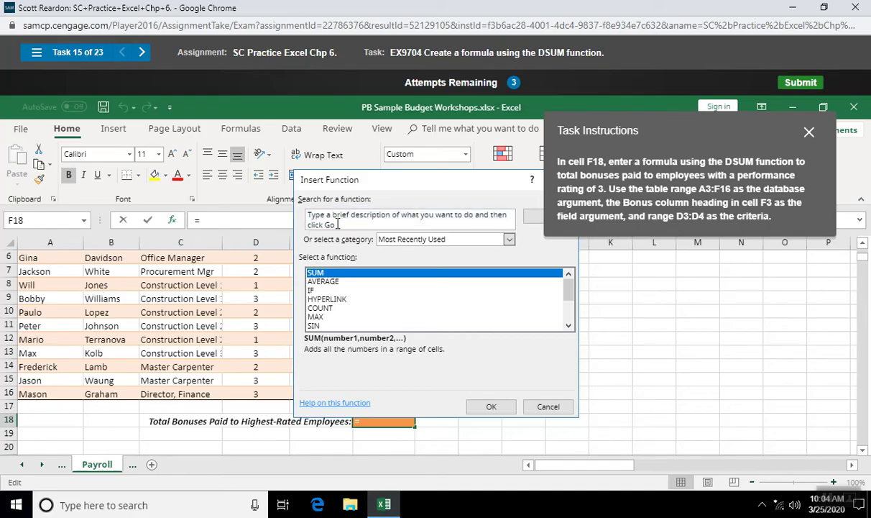
{"action": "type", "text": "dsum"}
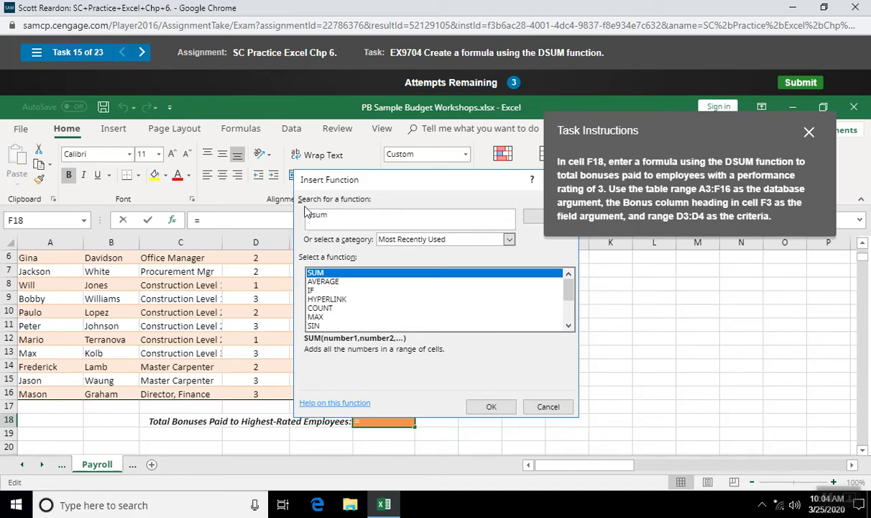
{"action": "left_click", "coordinate": [525, 217]}
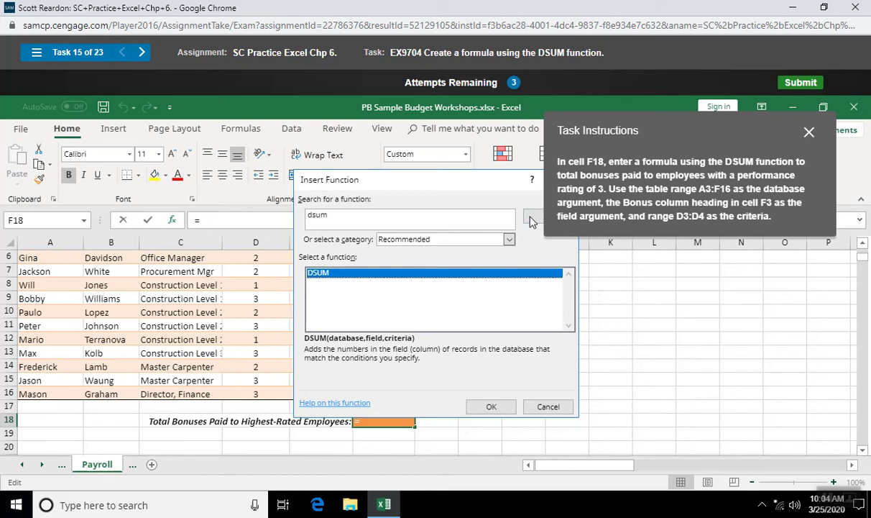
{"action": "double_click", "coordinate": [374, 280]}
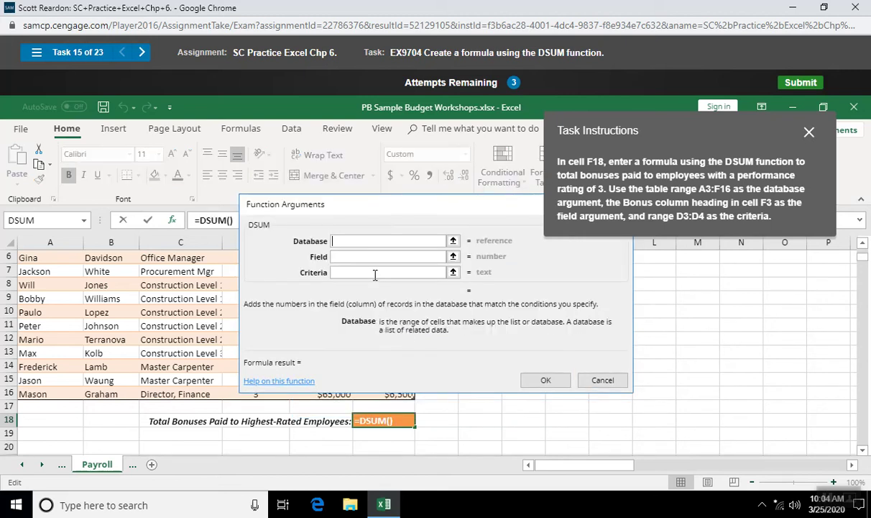
- Set the DSUM database argument to the whole payroll table, range A3:F16
{"action": "left_click_drag", "start_coordinate": [349, 204], "coordinate": [417, 309]}
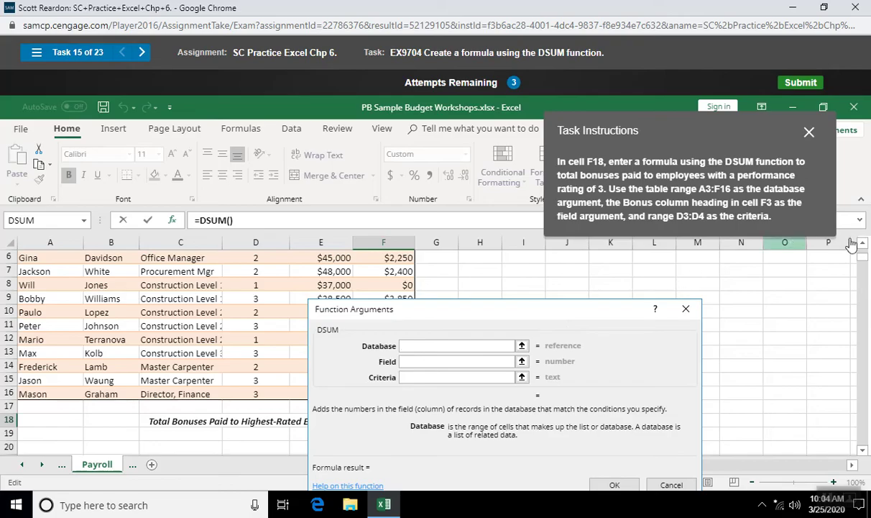
{"action": "left_click", "coordinate": [862, 245]}
{"action": "left_click", "coordinate": [863, 245]}
{"action": "left_click", "coordinate": [863, 245]}
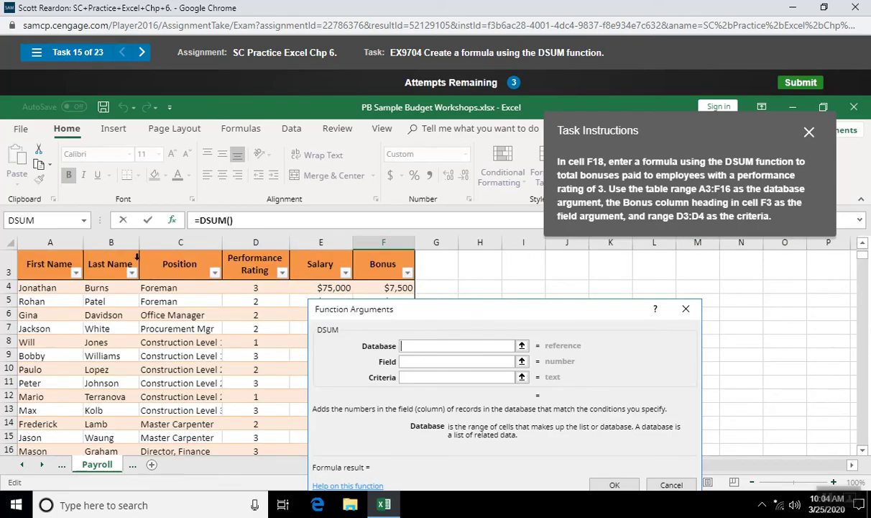
{"action": "left_click_drag", "start_coordinate": [51, 266], "coordinate": [367, 383]}
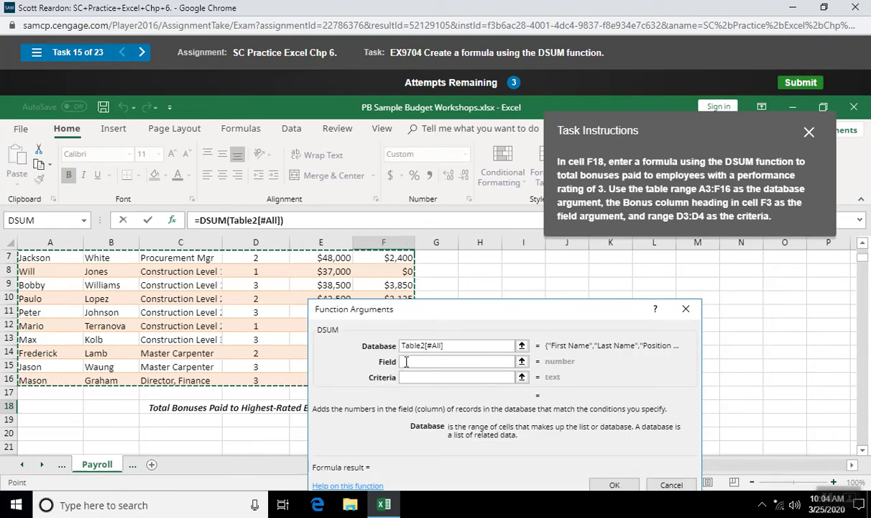
- Set the DSUM field argument to the Bonus column heading in cell F3
{"action": "left_click", "coordinate": [406, 362]}
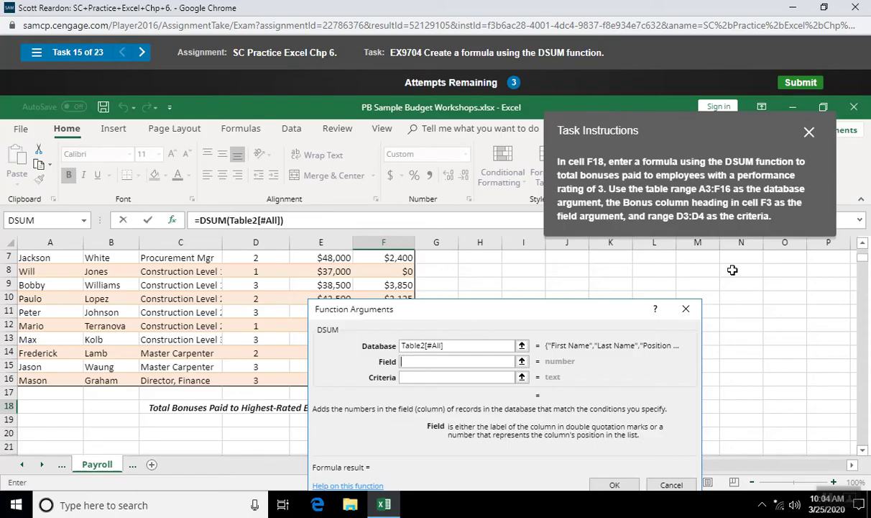
{"action": "left_click", "coordinate": [863, 245]}
{"action": "left_click", "coordinate": [863, 244]}
{"action": "left_click", "coordinate": [863, 244]}
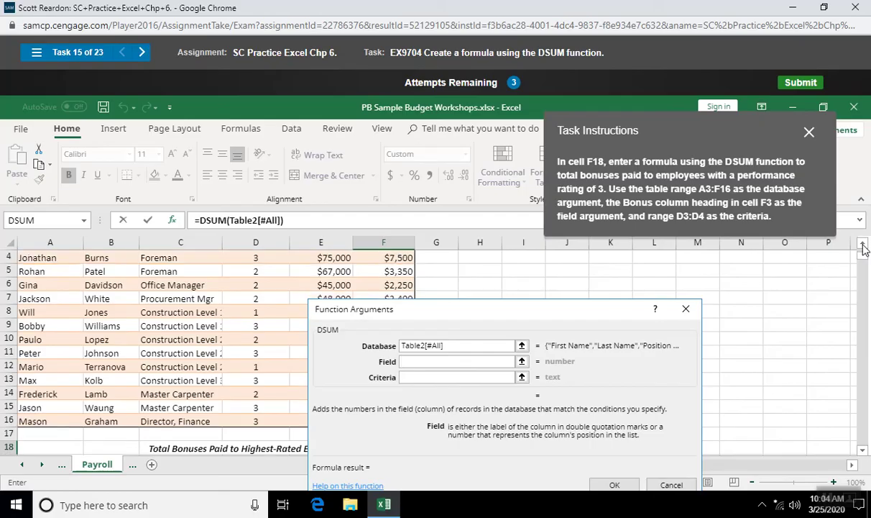
{"action": "left_click", "coordinate": [862, 245]}
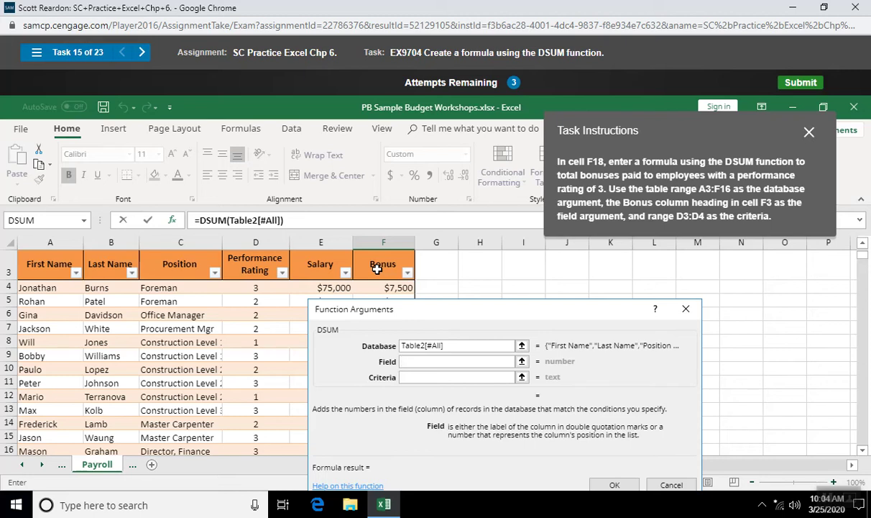
{"action": "left_click", "coordinate": [377, 269]}
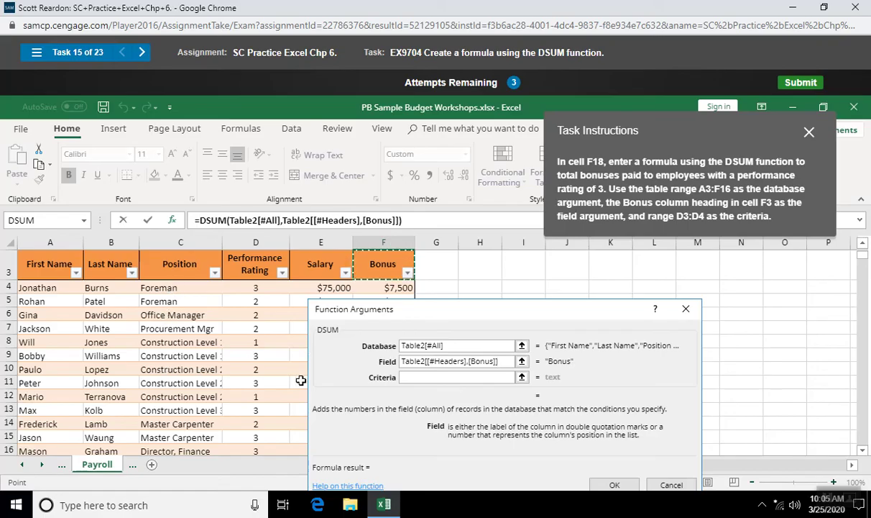
- Set the DSUM criteria argument to range D3:D4 and complete the formula
{"action": "left_click", "coordinate": [406, 376]}
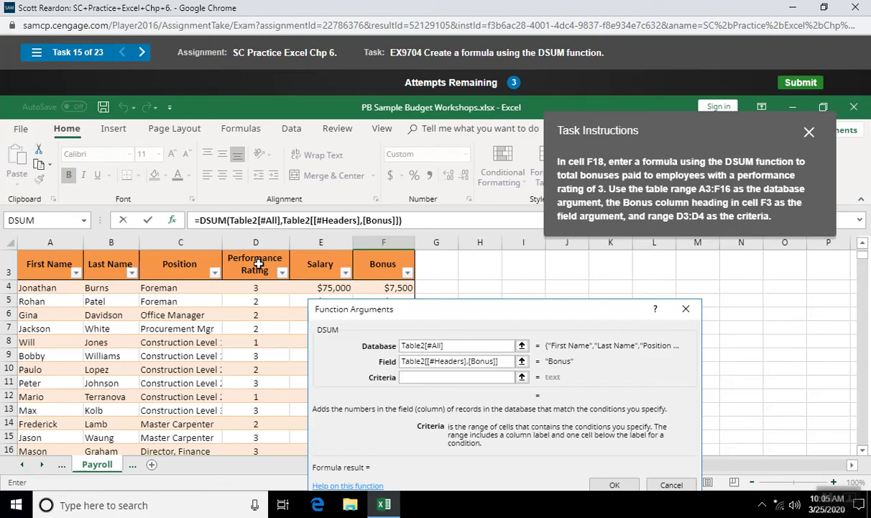
{"action": "left_click_drag", "start_coordinate": [257, 264], "coordinate": [257, 290]}
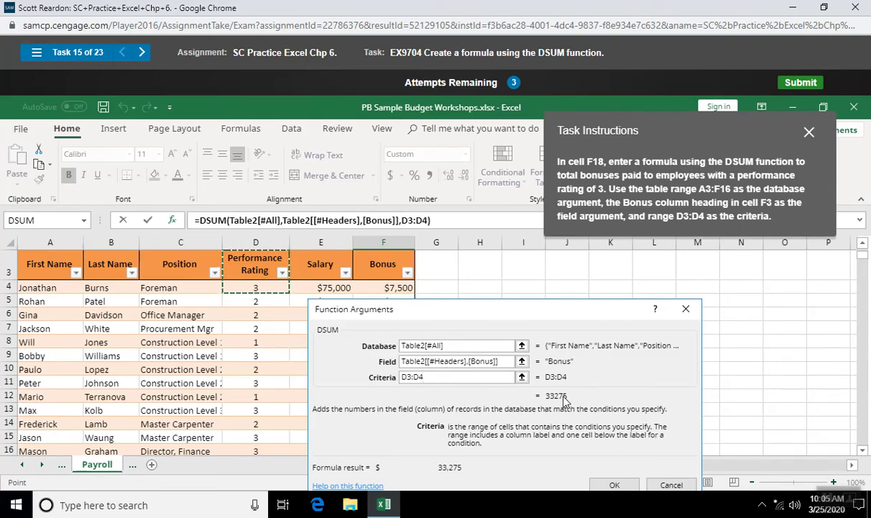
{"action": "left_click", "coordinate": [613, 486]}
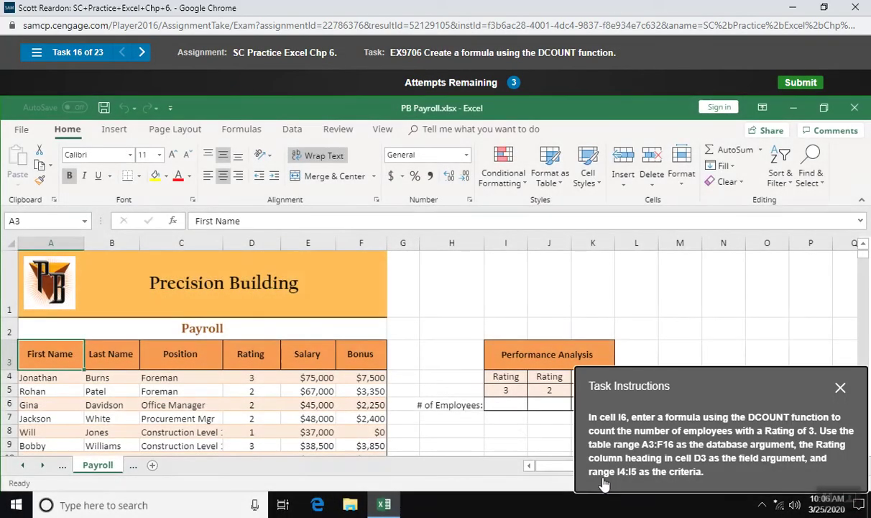
- Insert the DCOUNT function into cell I6 with the table range A3:F16 as its database argument
{"action": "left_click", "coordinate": [504, 405]}
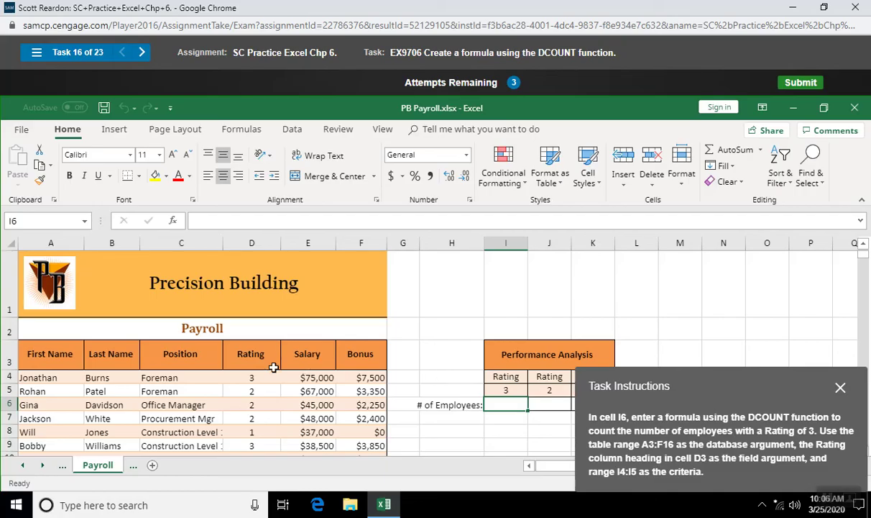
{"action": "left_click", "coordinate": [174, 221]}
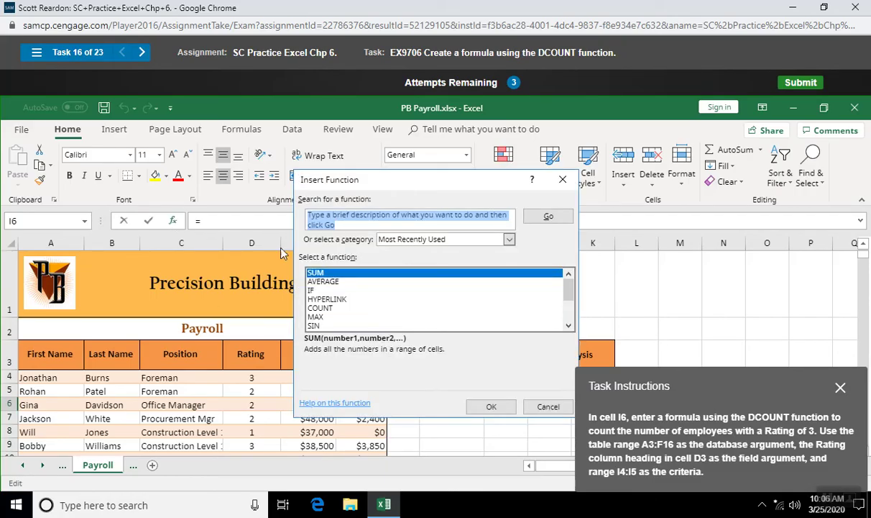
{"action": "type", "text": "dcount"}
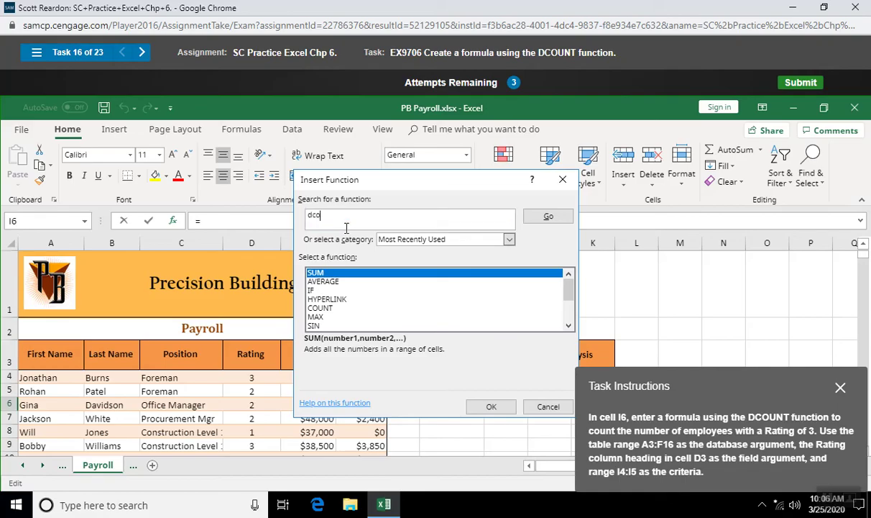
{"action": "left_click", "coordinate": [550, 218]}
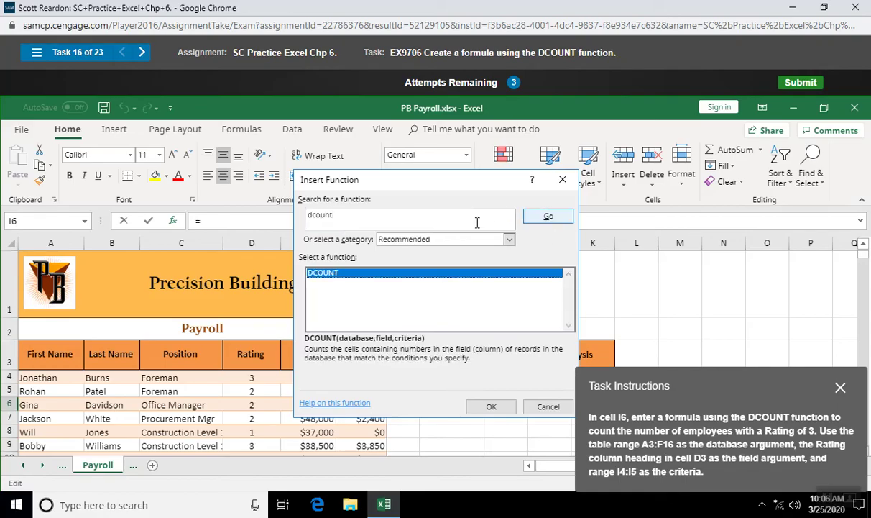
{"action": "double_click", "coordinate": [386, 274]}
{"action": "left_click_drag", "start_coordinate": [404, 202], "coordinate": [515, 113]}
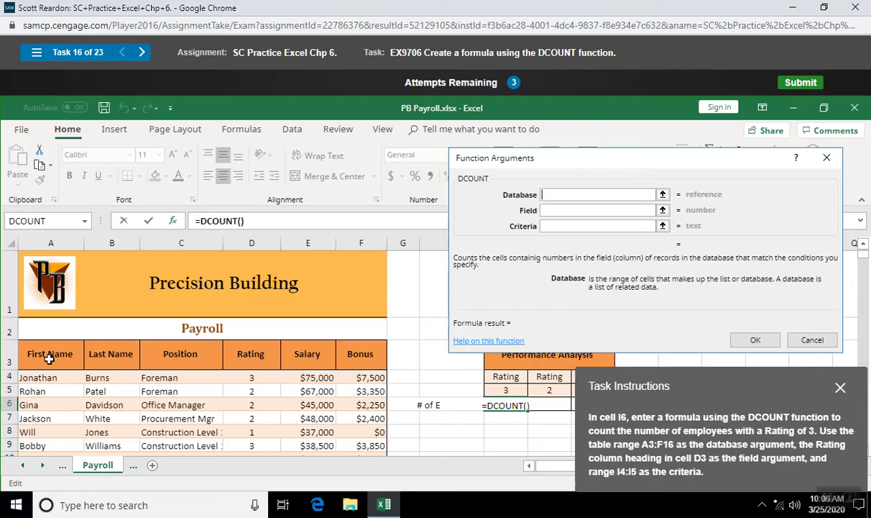
{"action": "left_click_drag", "start_coordinate": [44, 356], "coordinate": [350, 327]}
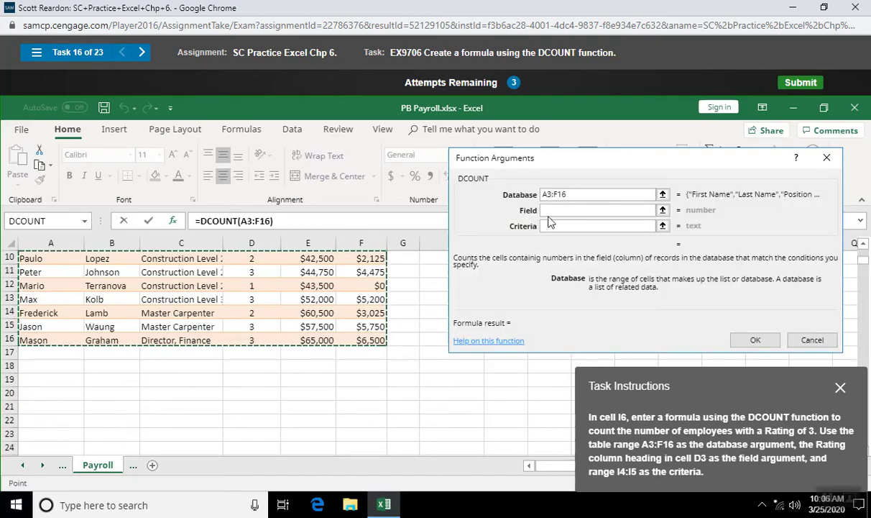
- Set the DCOUNT field argument to the Rating column heading in cell D3
{"action": "left_click", "coordinate": [550, 210]}
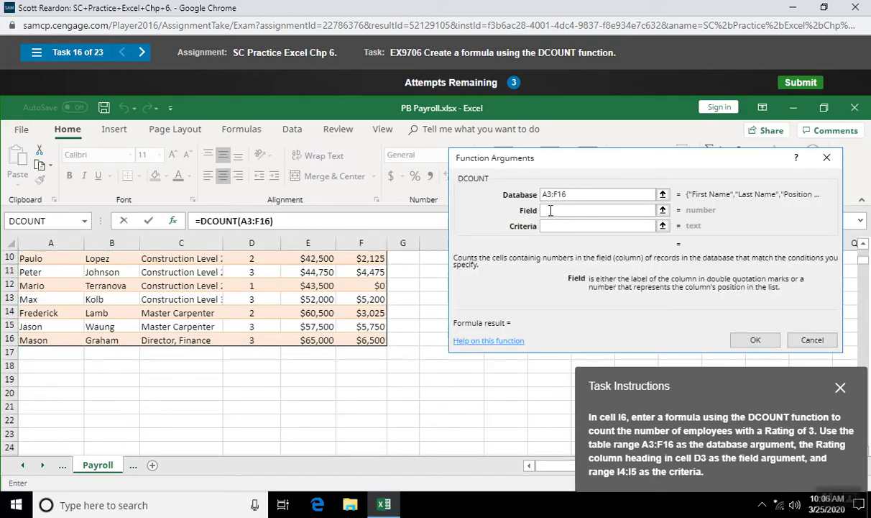
{"action": "left_click", "coordinate": [865, 248]}
{"action": "left_click", "coordinate": [864, 248]}
{"action": "left_click", "coordinate": [864, 248]}
{"action": "left_click", "coordinate": [865, 248]}
{"action": "left_click", "coordinate": [864, 248]}
{"action": "left_click", "coordinate": [864, 248]}
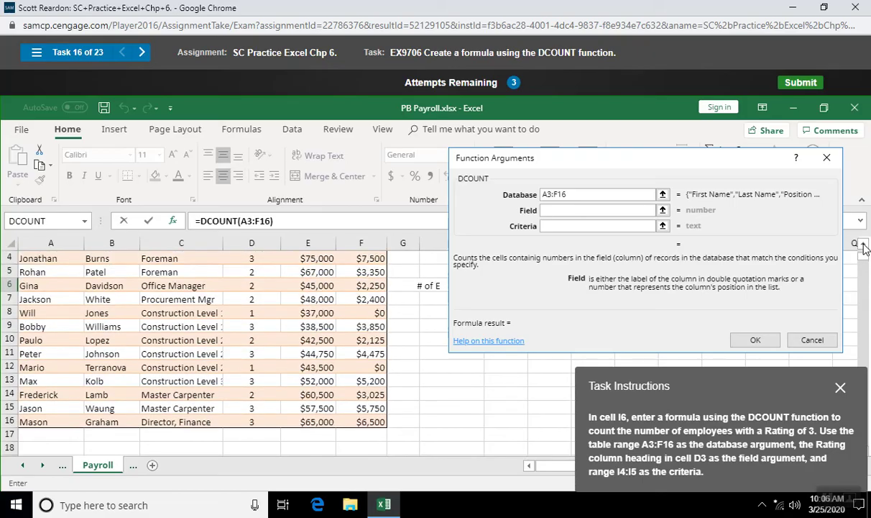
{"action": "left_click", "coordinate": [864, 248]}
{"action": "left_click", "coordinate": [864, 248]}
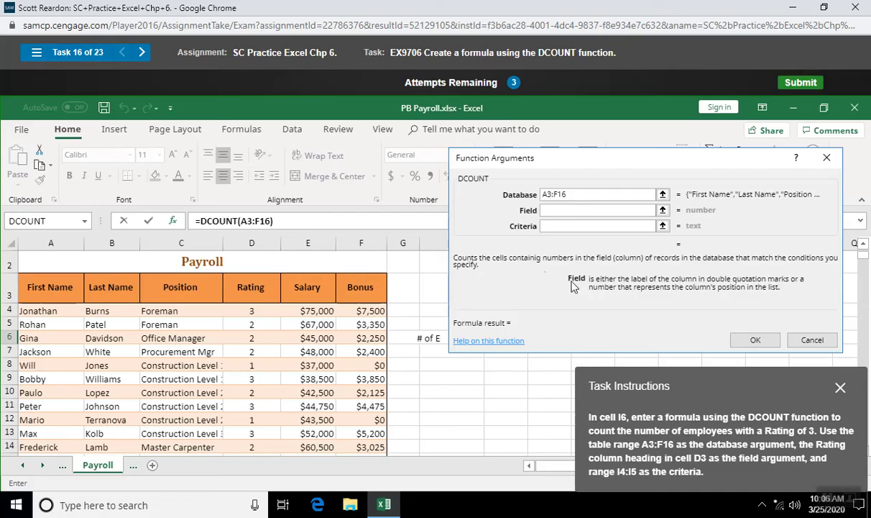
{"action": "left_click", "coordinate": [245, 290]}
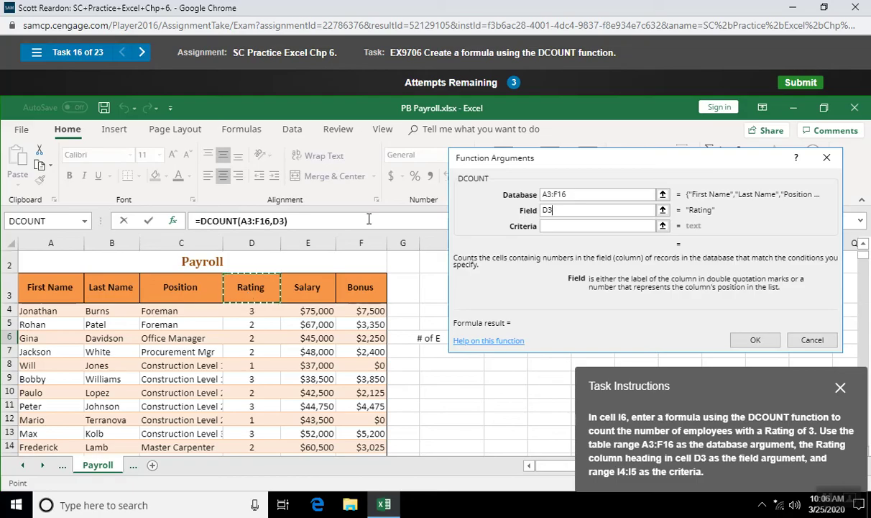
- Set the DCOUNT criteria argument to range I4:I5 and complete the formula
{"action": "left_click_drag", "start_coordinate": [544, 159], "coordinate": [137, 110]}
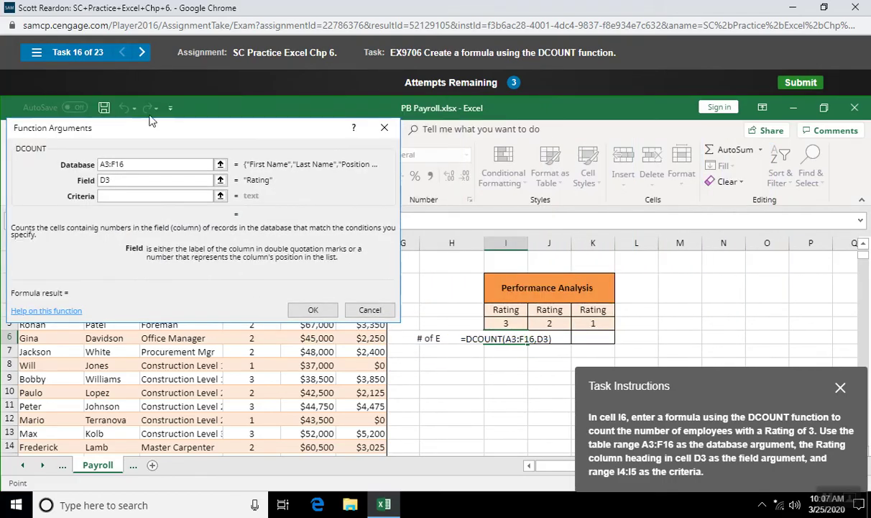
{"action": "left_click", "coordinate": [106, 194]}
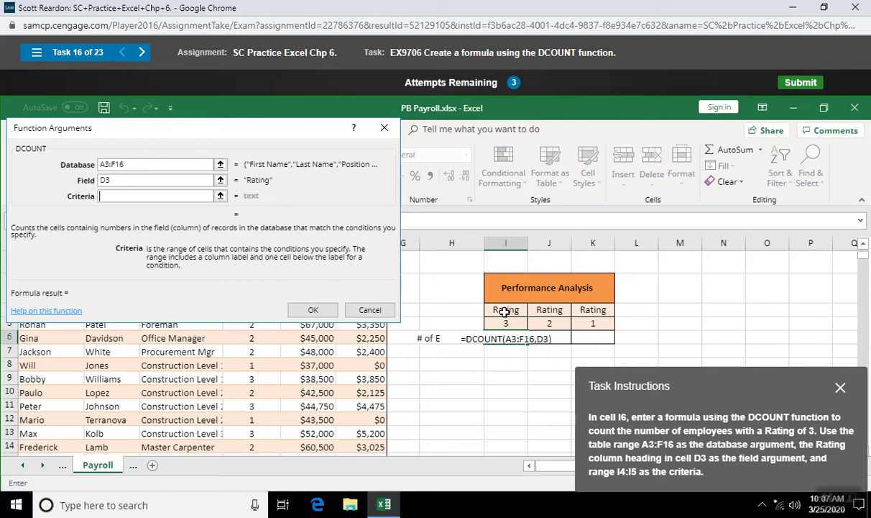
{"action": "left_click_drag", "start_coordinate": [506, 310], "coordinate": [505, 324]}
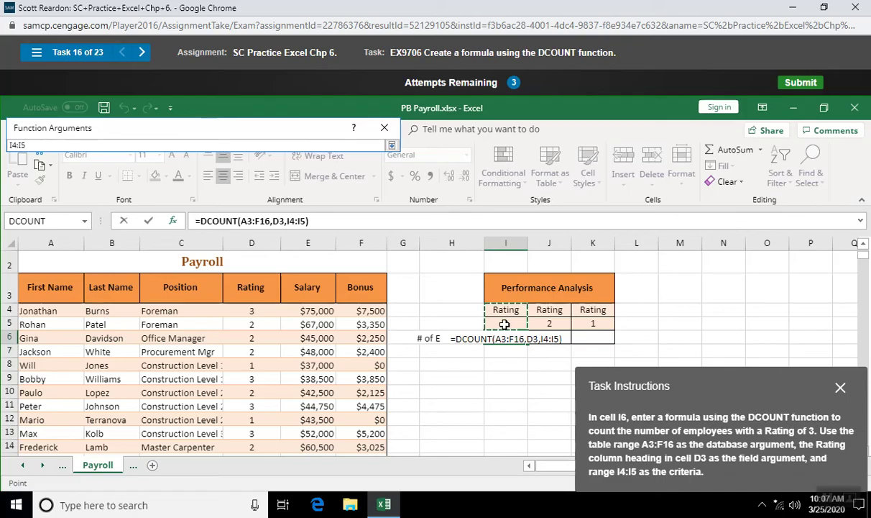
{"action": "key", "text": "Return"}
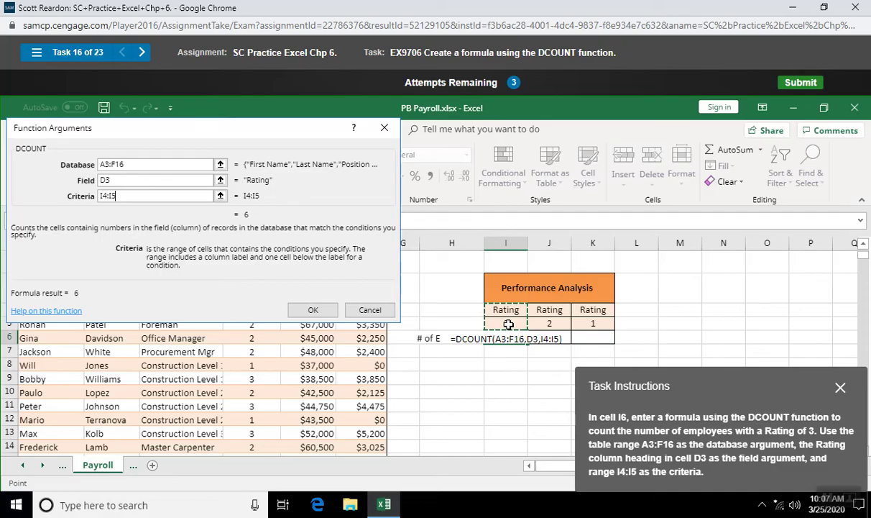
{"action": "left_click", "coordinate": [313, 311]}
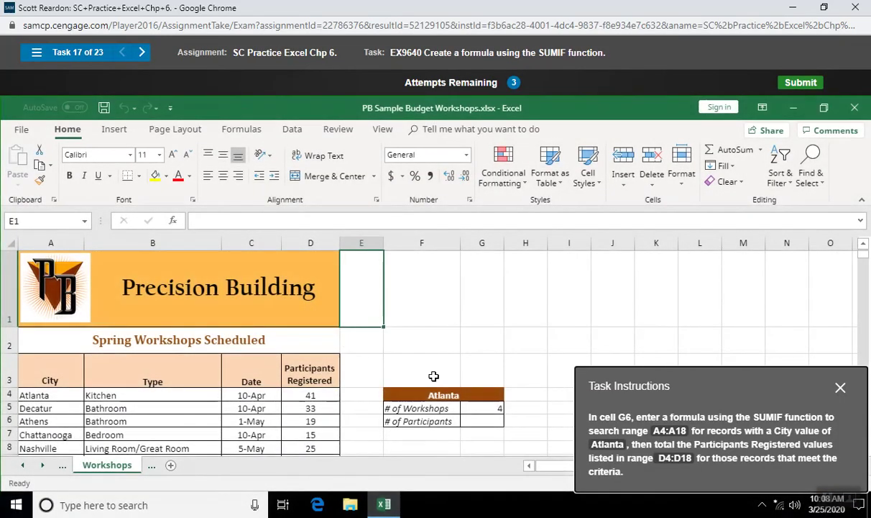
- Examine the City and Participants Registered columns of the workshop list that the SUMIF formula in G6 refers to
{"action": "left_click", "coordinate": [479, 422]}
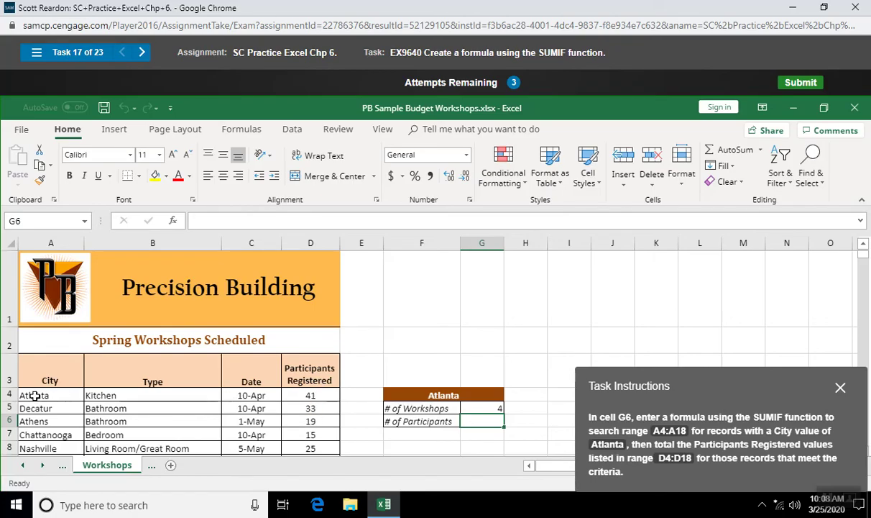
{"action": "left_click", "coordinate": [300, 397]}
{"action": "key", "text": "Down"}
{"action": "key", "text": "Down"}
{"action": "key", "text": "Down"}
{"action": "key", "text": "Down"}
{"action": "key", "text": "Down"}
{"action": "key", "text": "Down"}
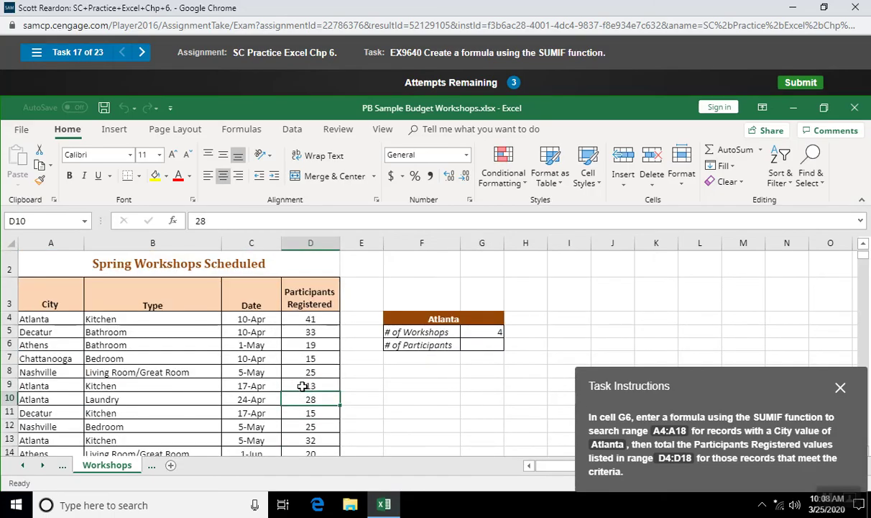
- Insert the SUMIF function into cell G6 with the City values A4:A18 as its range argument
{"action": "left_click", "coordinate": [476, 347]}
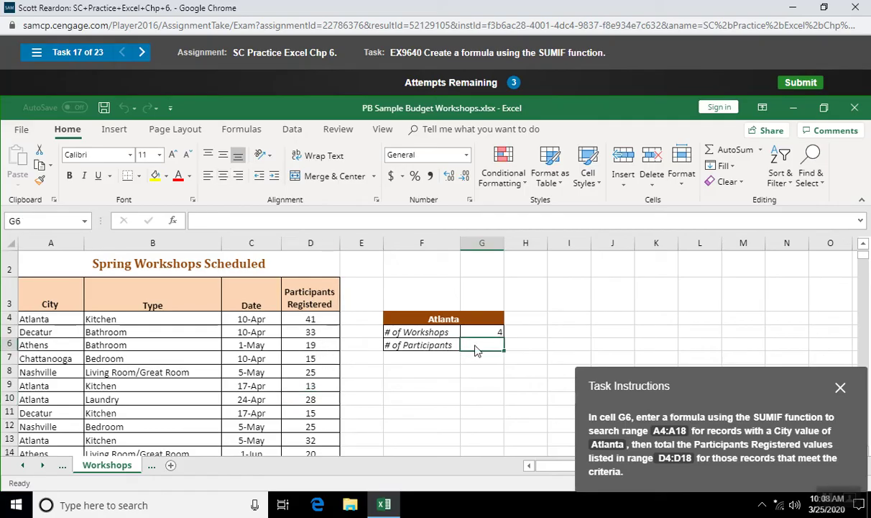
{"action": "left_click", "coordinate": [172, 221]}
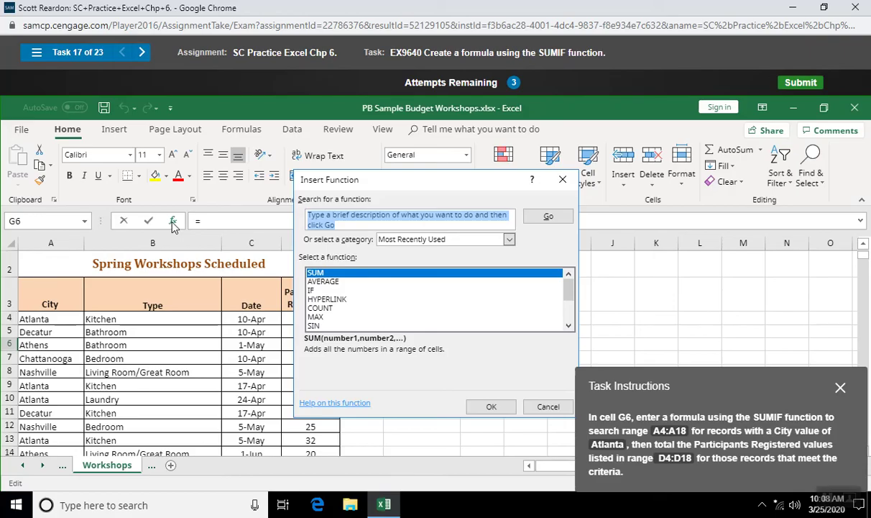
{"action": "type", "text": "sumif"}
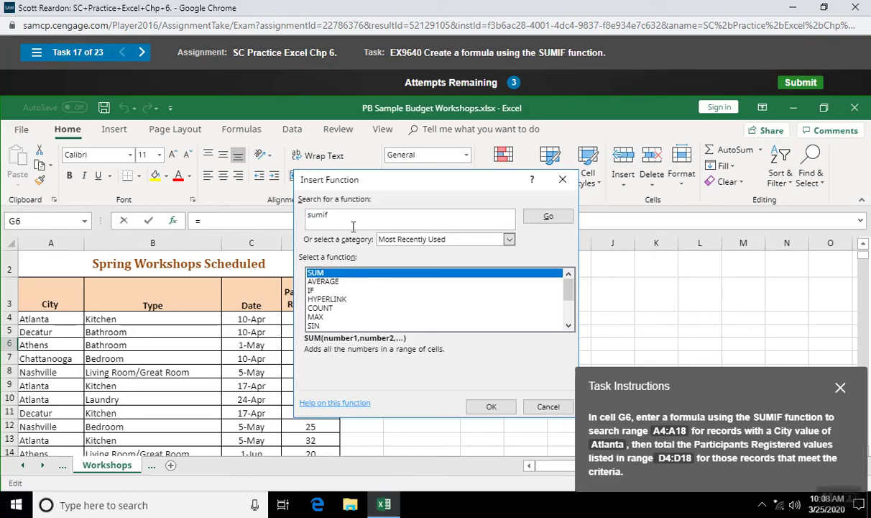
{"action": "left_click", "coordinate": [548, 218]}
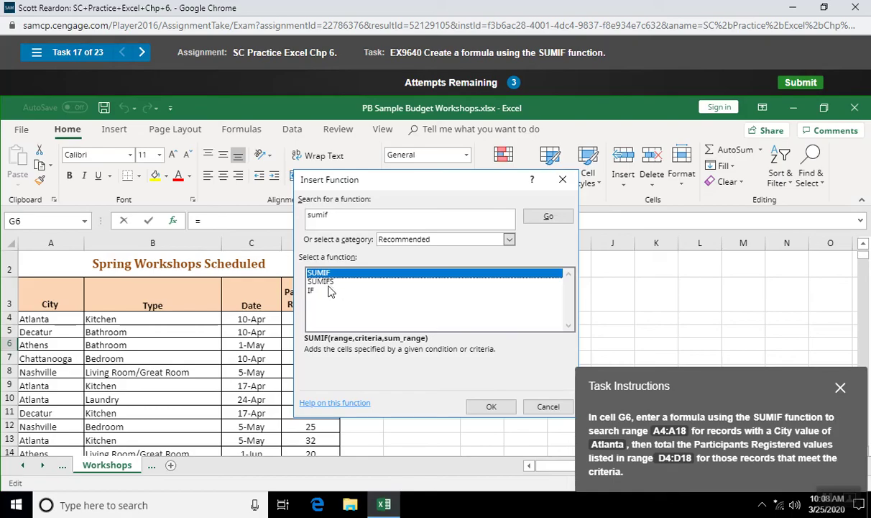
{"action": "left_click", "coordinate": [490, 407]}
{"action": "left_click_drag", "start_coordinate": [425, 213], "coordinate": [535, 136]}
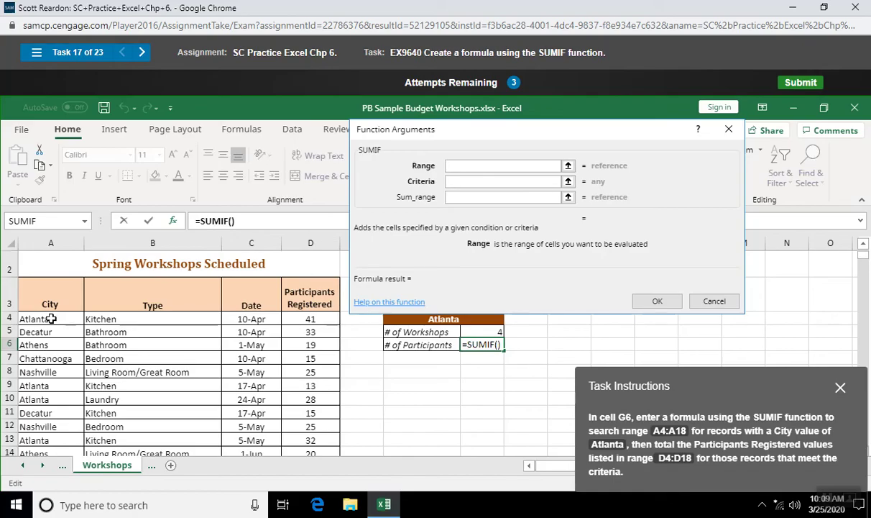
{"action": "left_click_drag", "start_coordinate": [51, 318], "coordinate": [41, 345]}
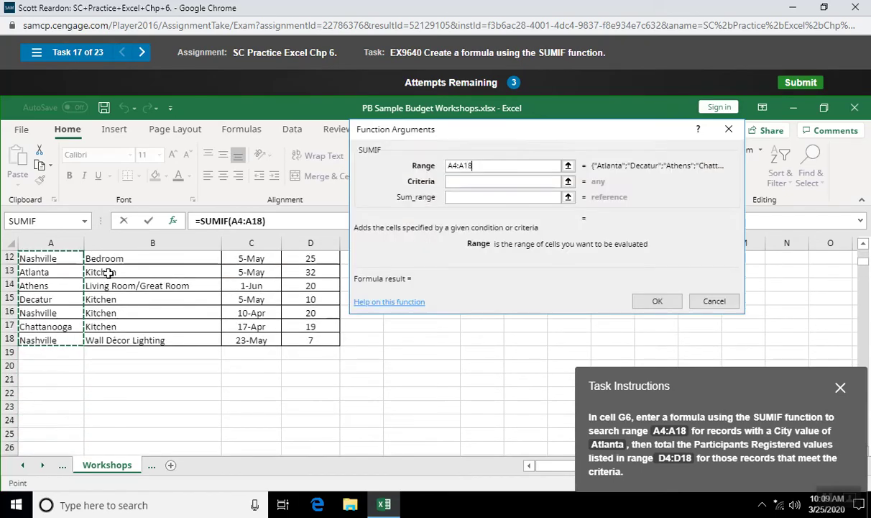
- Set the SUMIF criteria to Atlanta and the sum range to D4:D18, completing the formula
{"action": "left_click", "coordinate": [449, 182]}
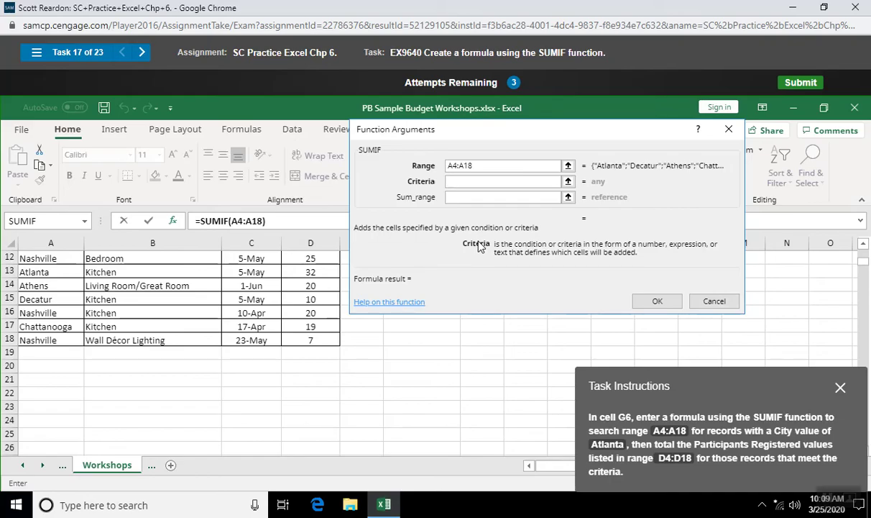
{"action": "type", "text": "Atlanta"}
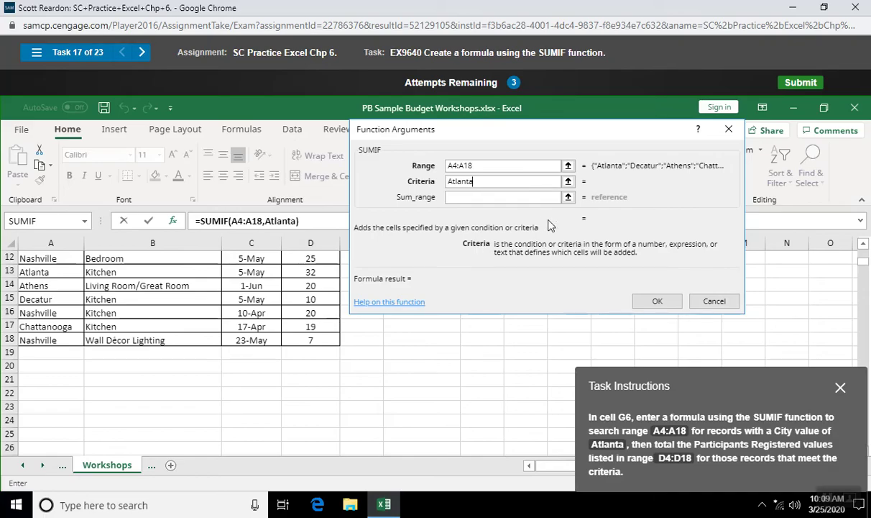
{"action": "left_click", "coordinate": [454, 197]}
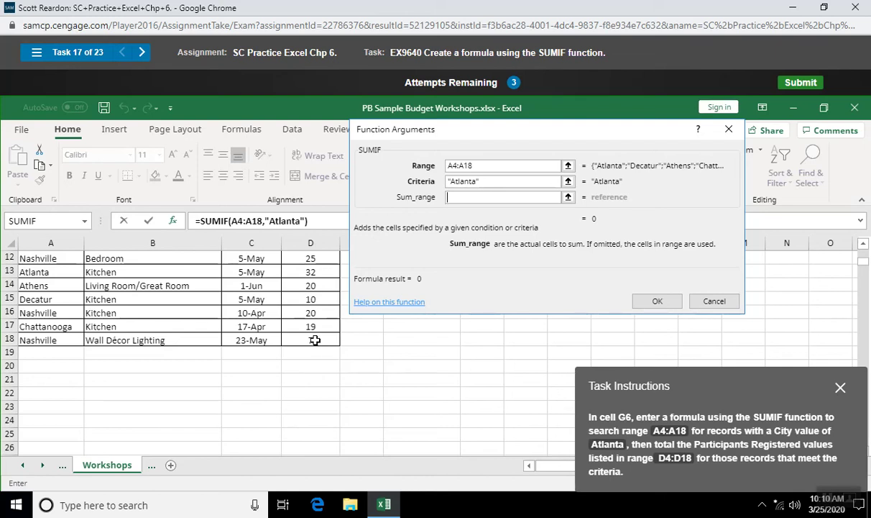
{"action": "left_click_drag", "start_coordinate": [315, 340], "coordinate": [303, 397]}
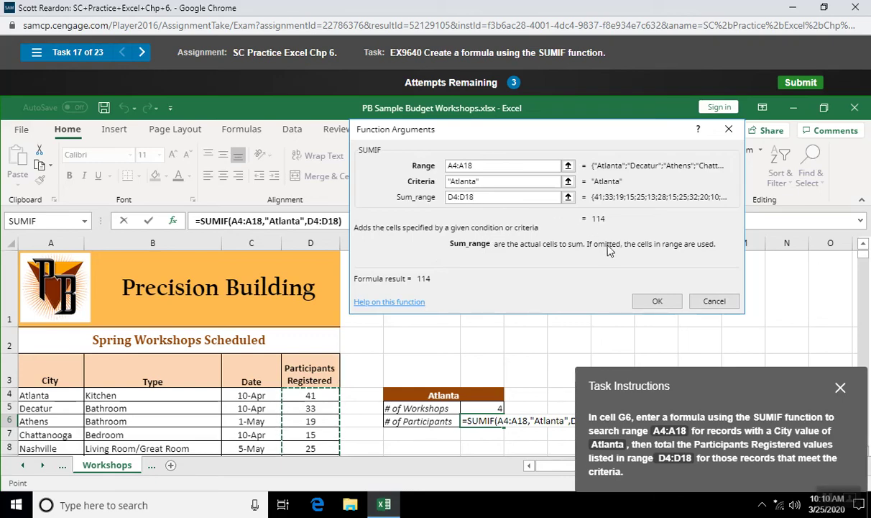
{"action": "left_click", "coordinate": [652, 303]}
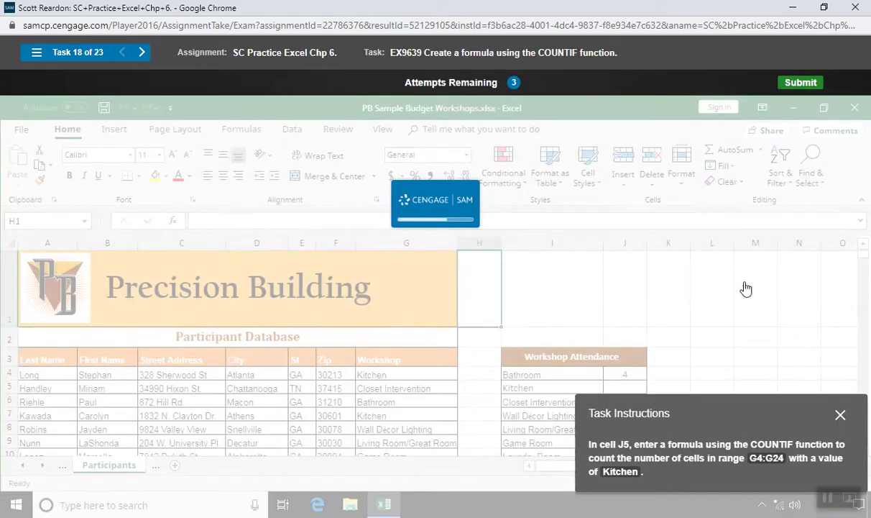
- Search for the COUNTIF function and insert it into cell J5
{"action": "left_click", "coordinate": [616, 388]}
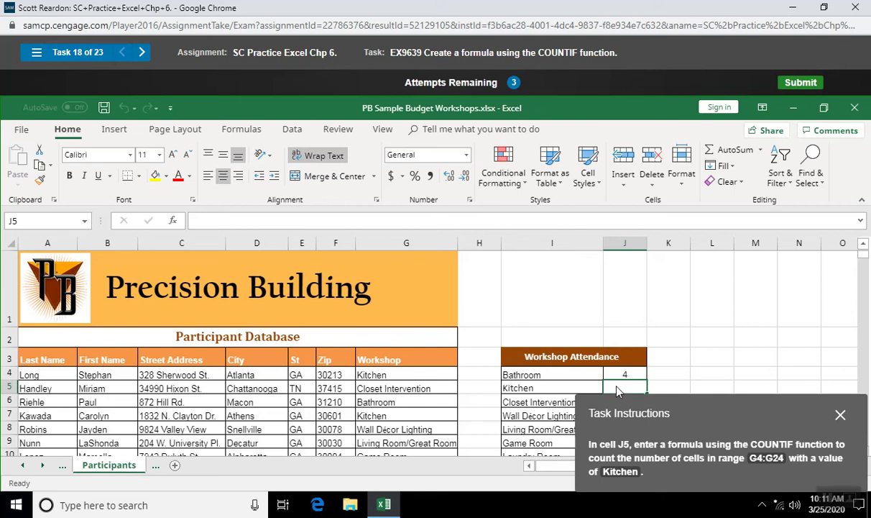
{"action": "left_click", "coordinate": [173, 221]}
{"action": "type", "text": "countif"}
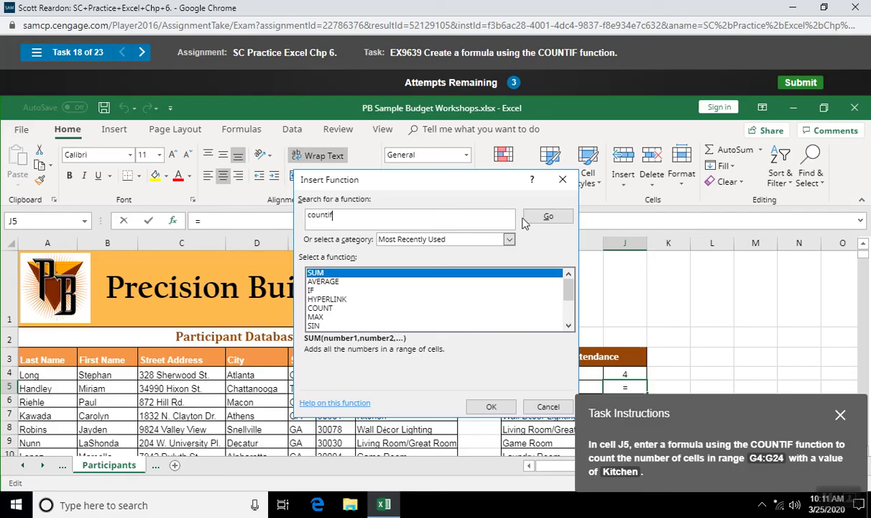
{"action": "left_click", "coordinate": [548, 217]}
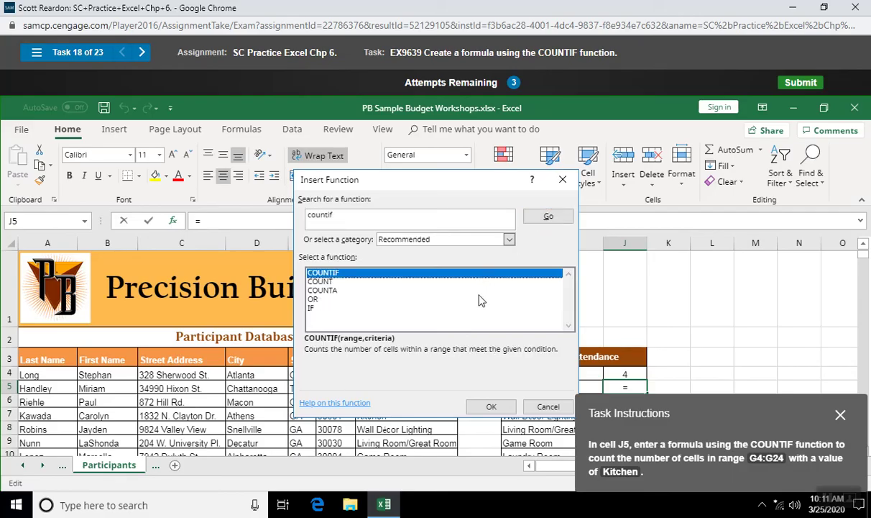
{"action": "left_click", "coordinate": [491, 407]}
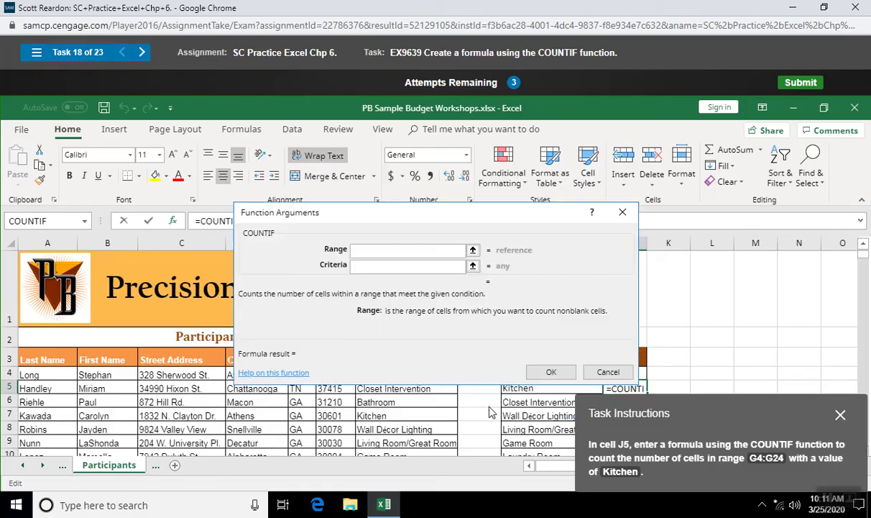
- Set the COUNTIF range argument to the Workshop column cells G4:G24
{"action": "left_click_drag", "start_coordinate": [407, 207], "coordinate": [634, 117]}
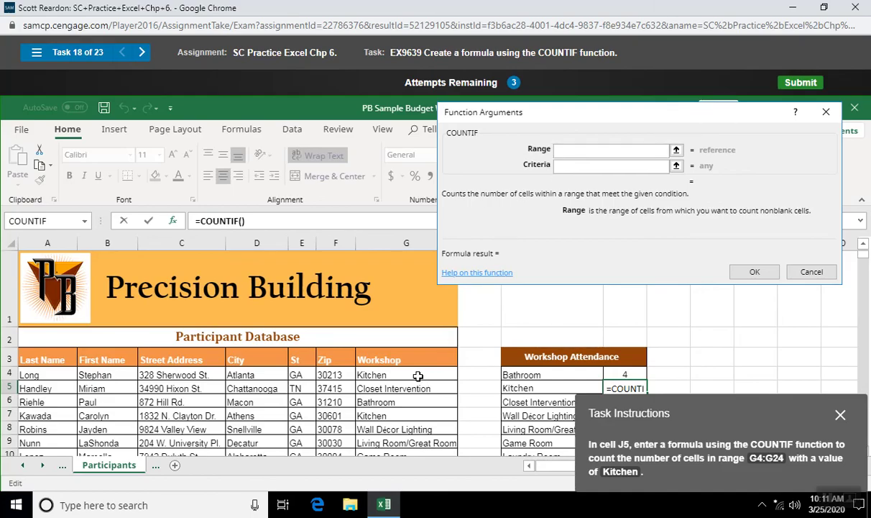
{"action": "mouse_move", "coordinate": [403, 374]}
{"action": "left_mouse_down"}
{"action": "mouse_move", "coordinate": [398, 457]}
{"action": "mouse_move", "coordinate": [397, 379]}
{"action": "left_mouse_up"}
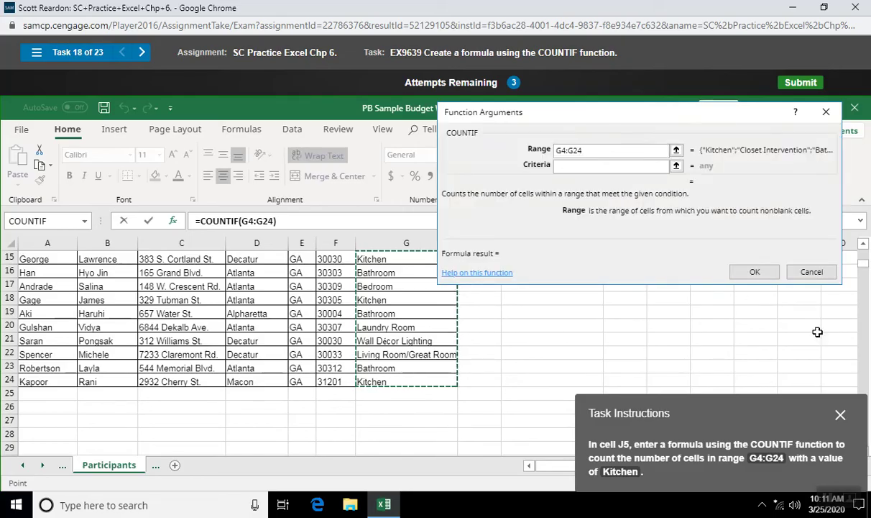
{"action": "left_click", "coordinate": [863, 245]}
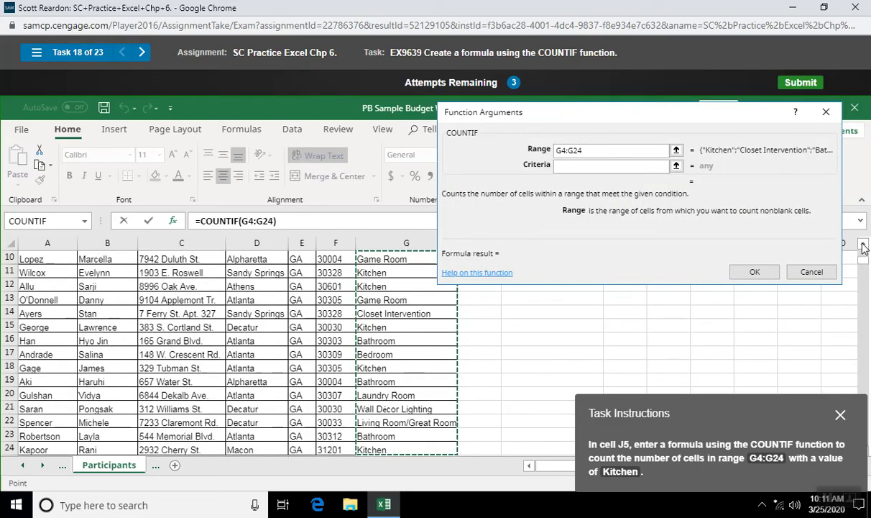
- Try to complete the COUNTIF formula in J5 with cell I5 as the criteria, and restart the task
{"action": "left_click", "coordinate": [864, 245]}
{"action": "left_click", "coordinate": [864, 245]}
{"action": "left_click", "coordinate": [863, 245]}
{"action": "left_click", "coordinate": [864, 245]}
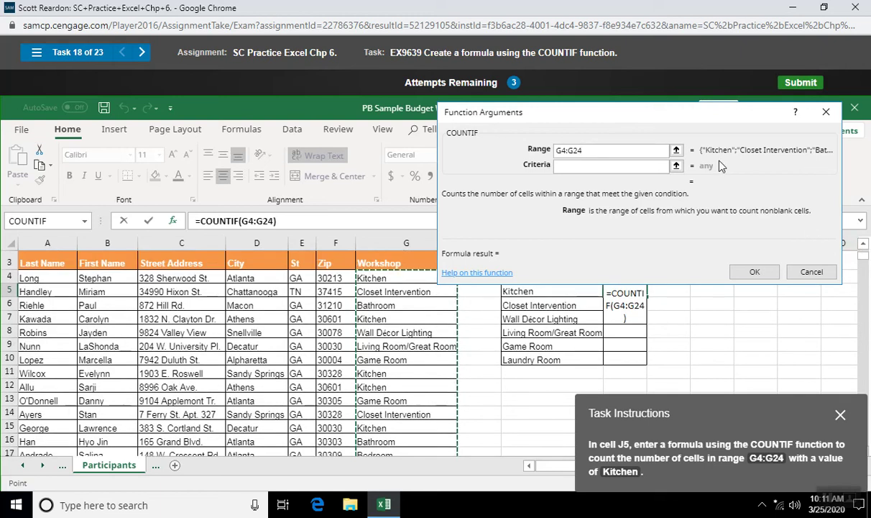
{"action": "left_click_drag", "start_coordinate": [642, 115], "coordinate": [323, 131]}
{"action": "left_click_drag", "start_coordinate": [401, 128], "coordinate": [356, 129]}
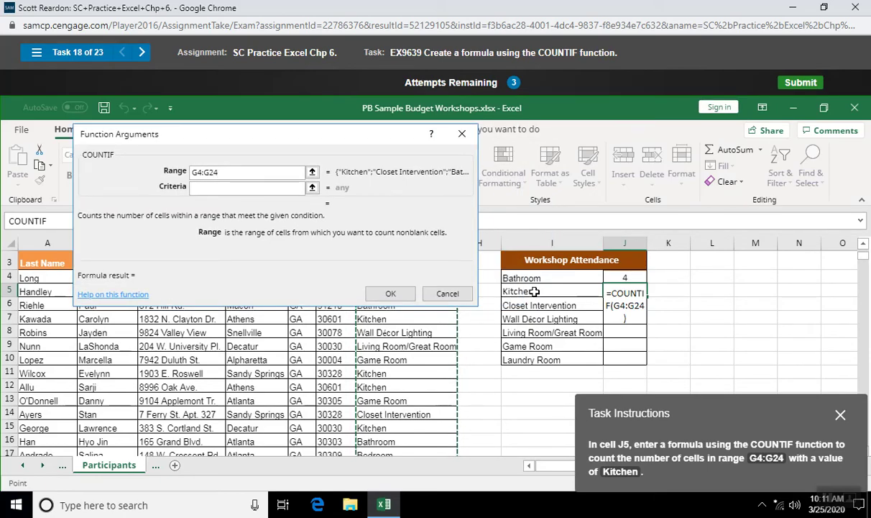
{"action": "left_click", "coordinate": [223, 187]}
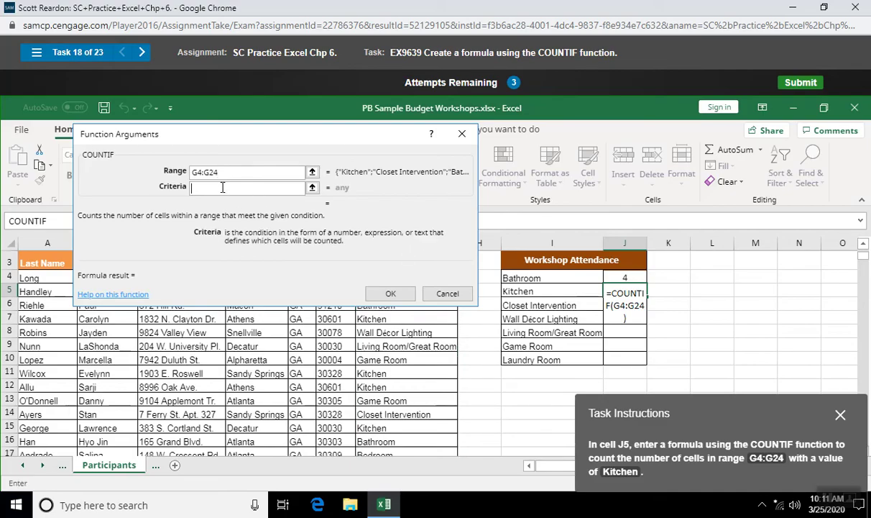
{"action": "left_click", "coordinate": [523, 291]}
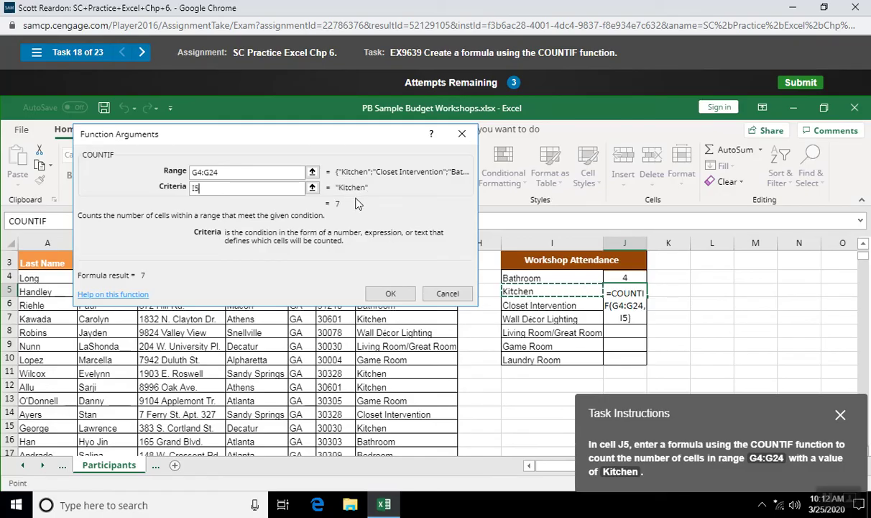
{"action": "left_click", "coordinate": [388, 297]}
{"action": "left_click", "coordinate": [388, 297]}
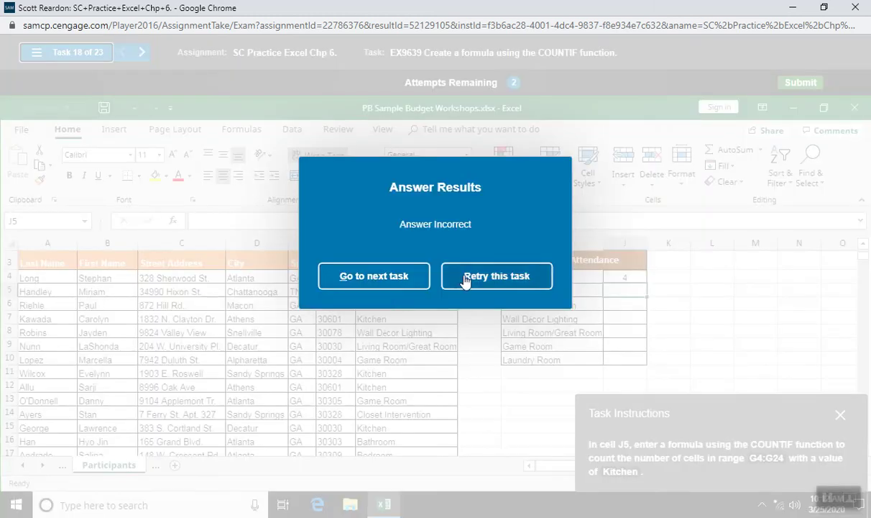
{"action": "left_click", "coordinate": [468, 281]}
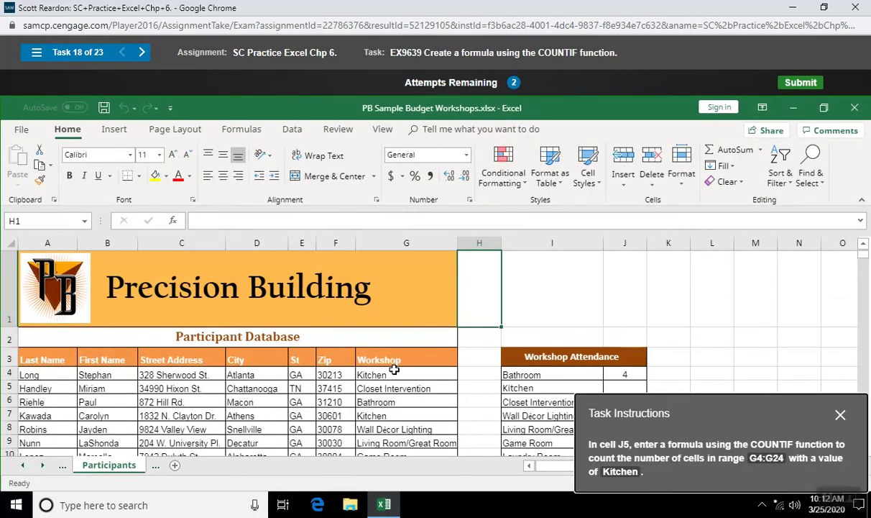
{"action": "left_click_drag", "start_coordinate": [390, 374], "coordinate": [383, 444]}
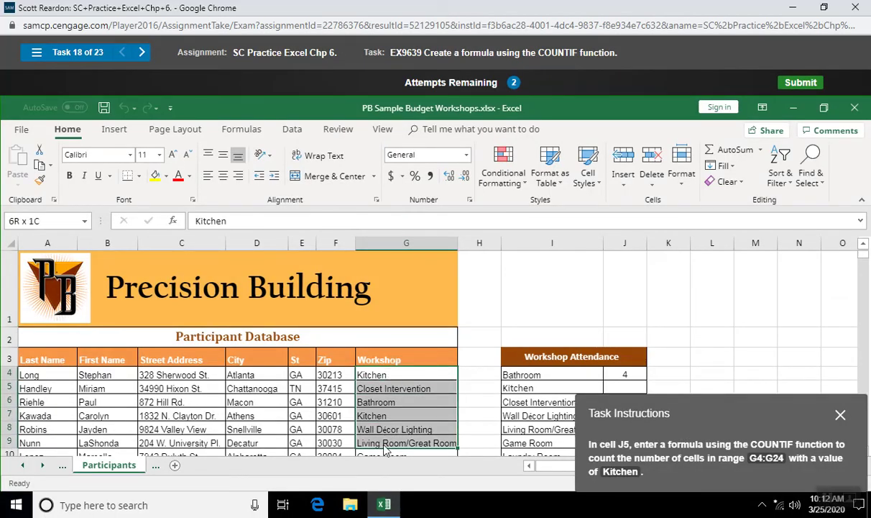
{"action": "left_click", "coordinate": [173, 222]}
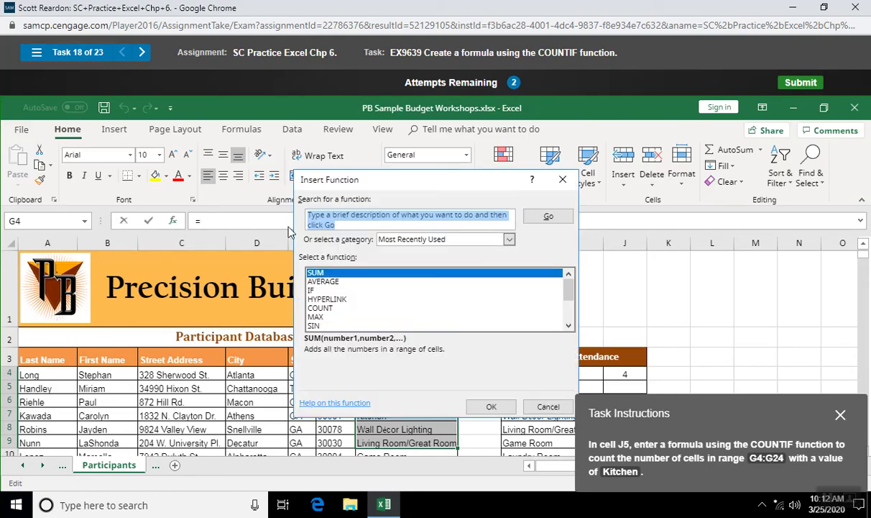
{"action": "type", "text": "countif"}
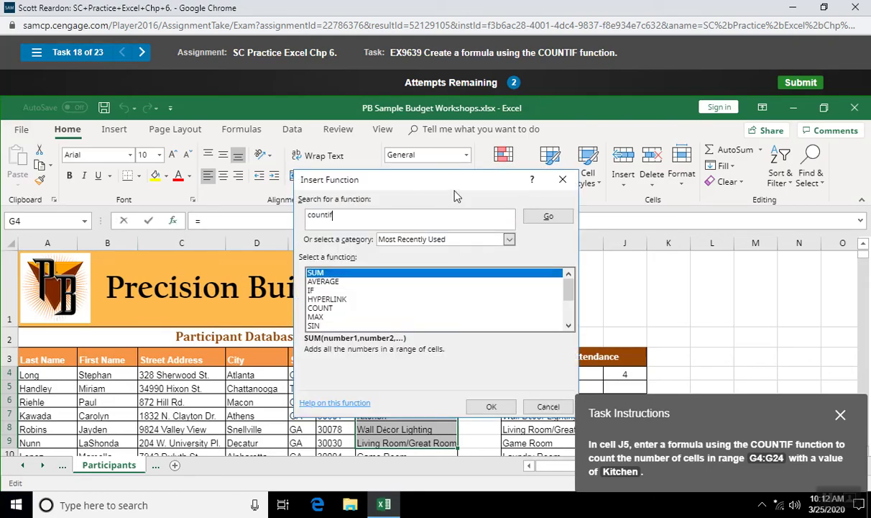
{"action": "left_click", "coordinate": [545, 218]}
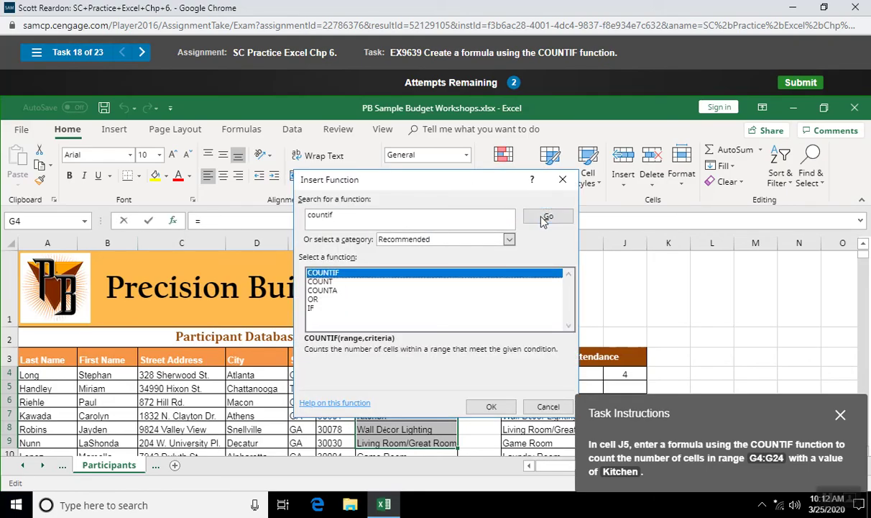
{"action": "double_click", "coordinate": [393, 277]}
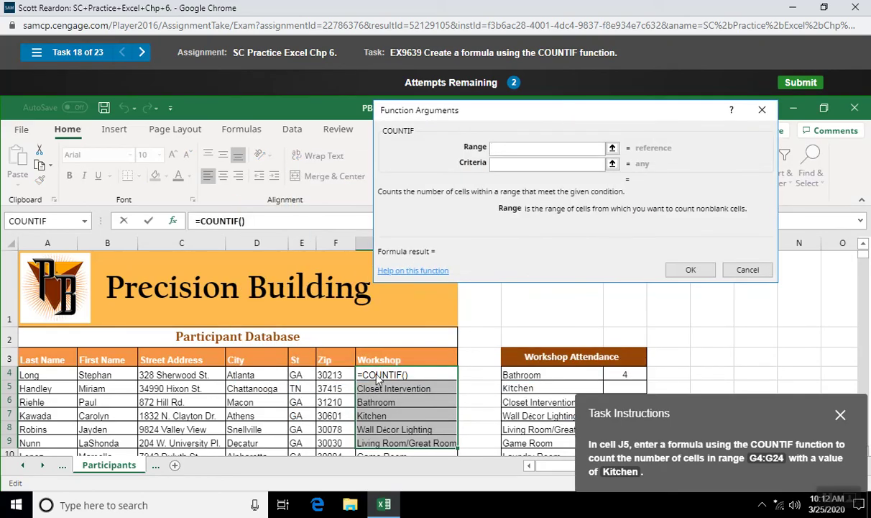
{"action": "key", "text": "Escape"}
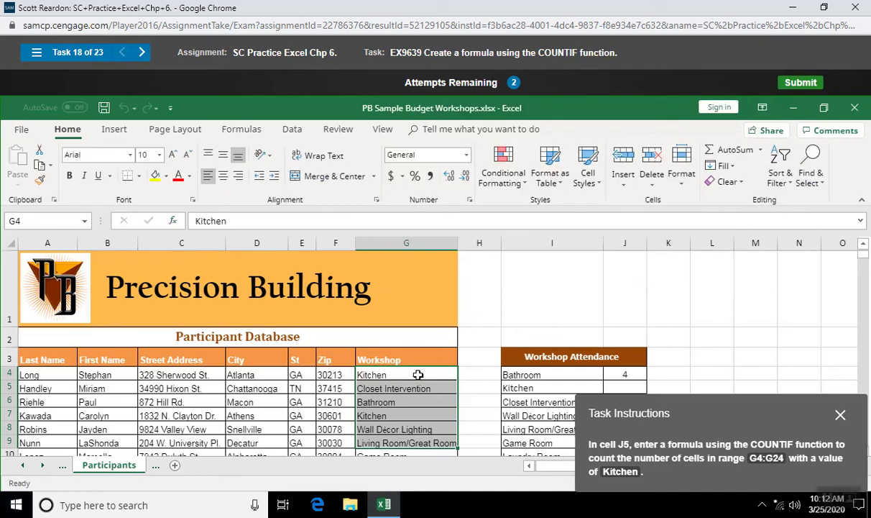
{"action": "left_click_drag", "start_coordinate": [388, 375], "coordinate": [387, 394]}
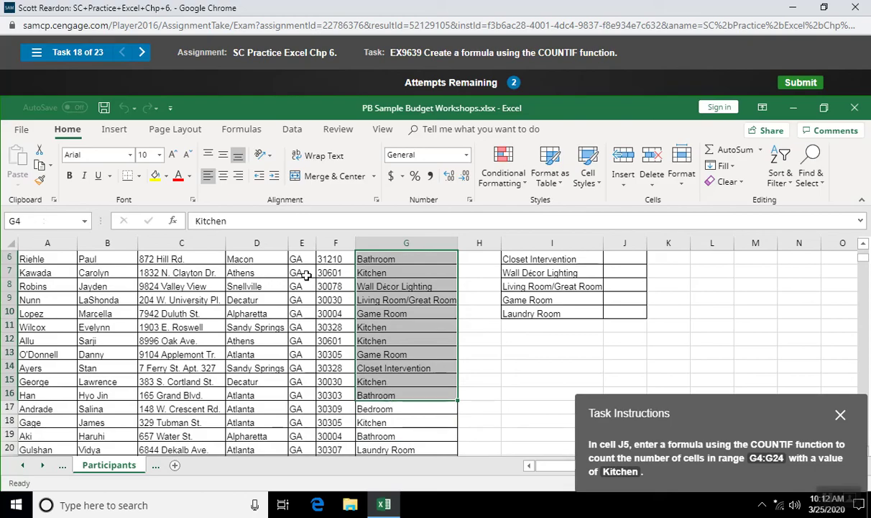
{"action": "left_click", "coordinate": [173, 222]}
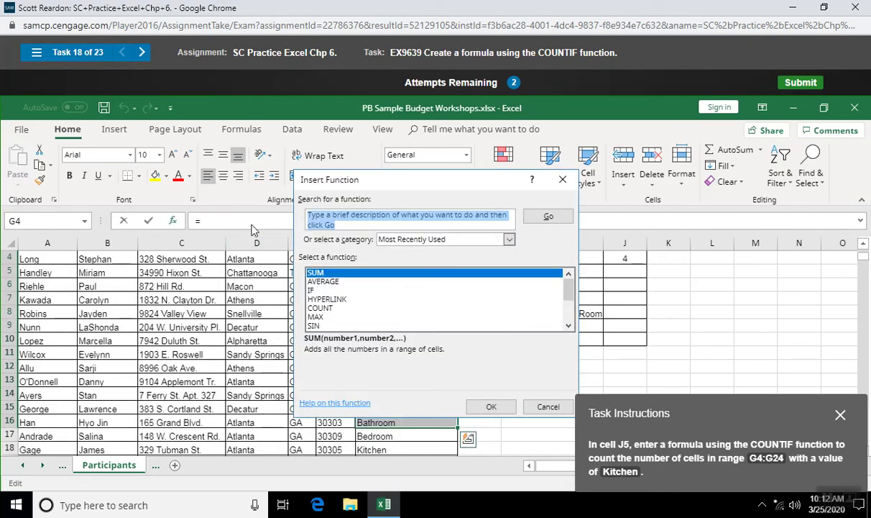
{"action": "type", "text": "countif"}
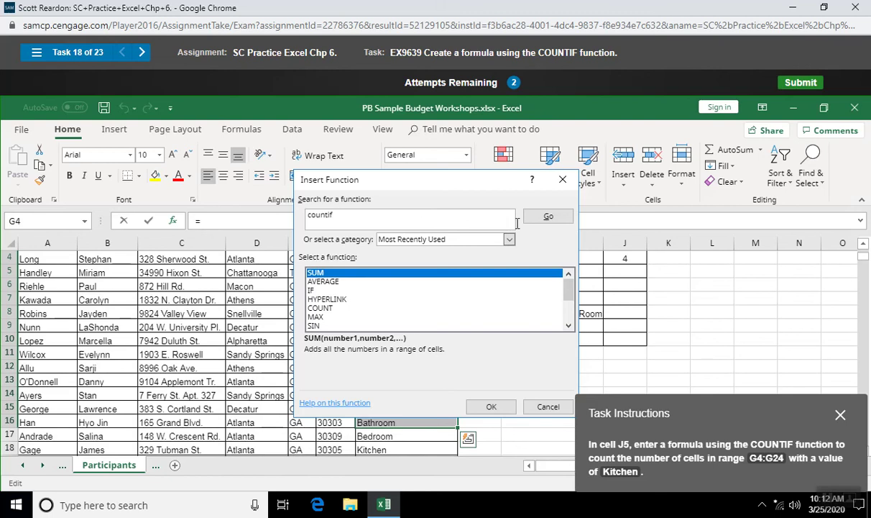
{"action": "left_click", "coordinate": [549, 216]}
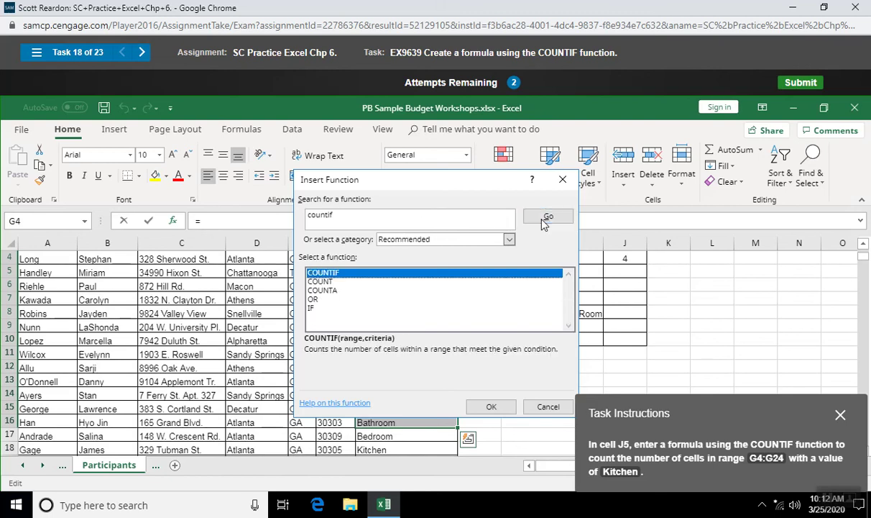
{"action": "double_click", "coordinate": [385, 279]}
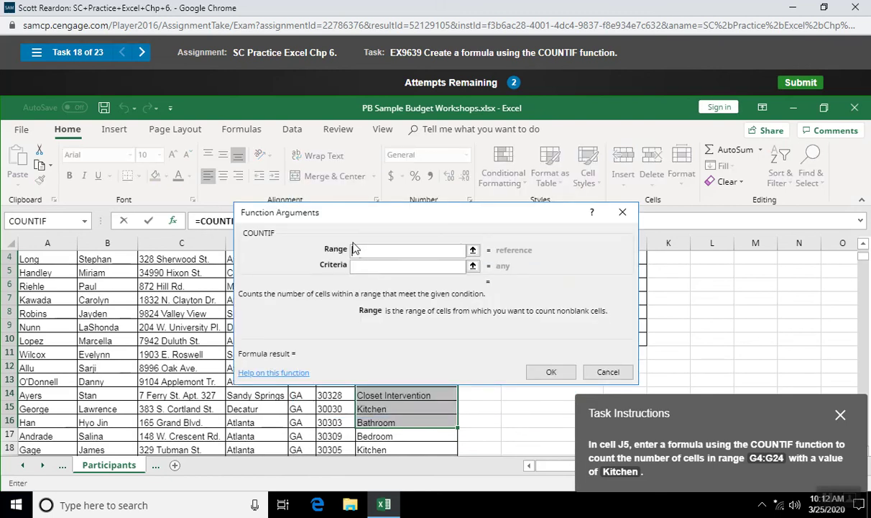
{"action": "left_click_drag", "start_coordinate": [338, 212], "coordinate": [101, 343]}
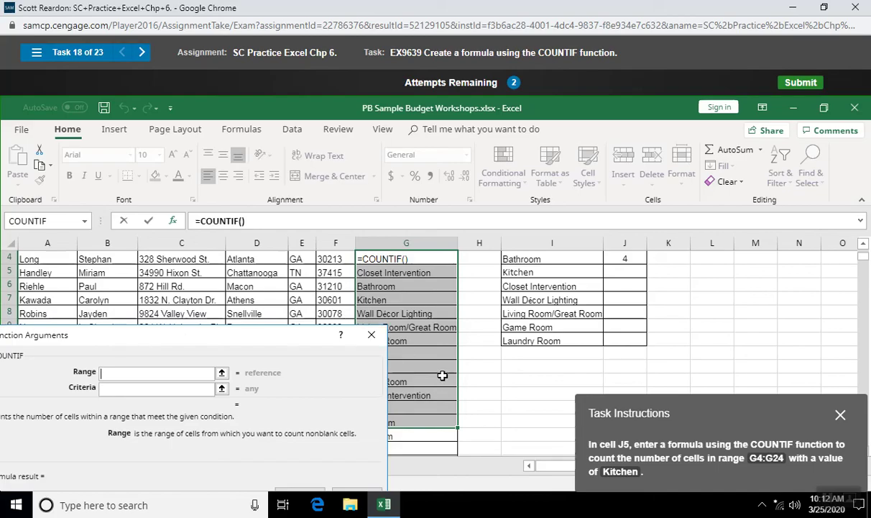
{"action": "key", "text": "Escape"}
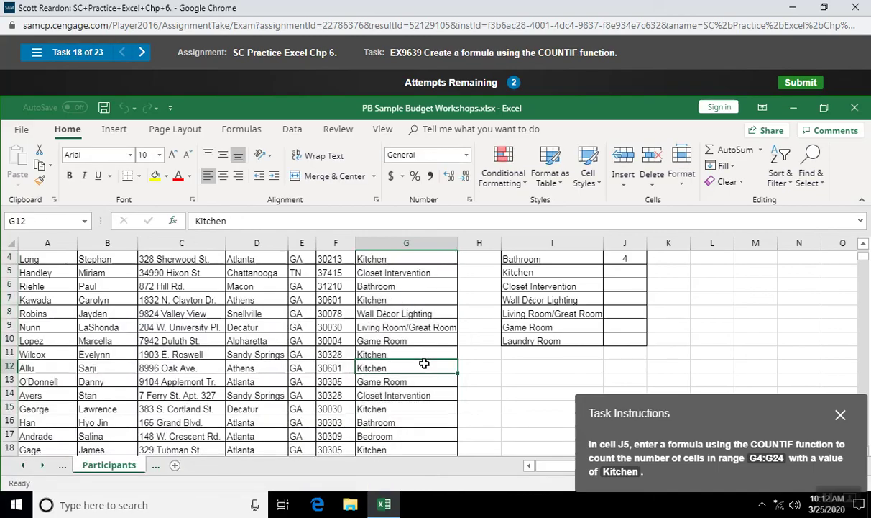
{"action": "left_click", "coordinate": [404, 257]}
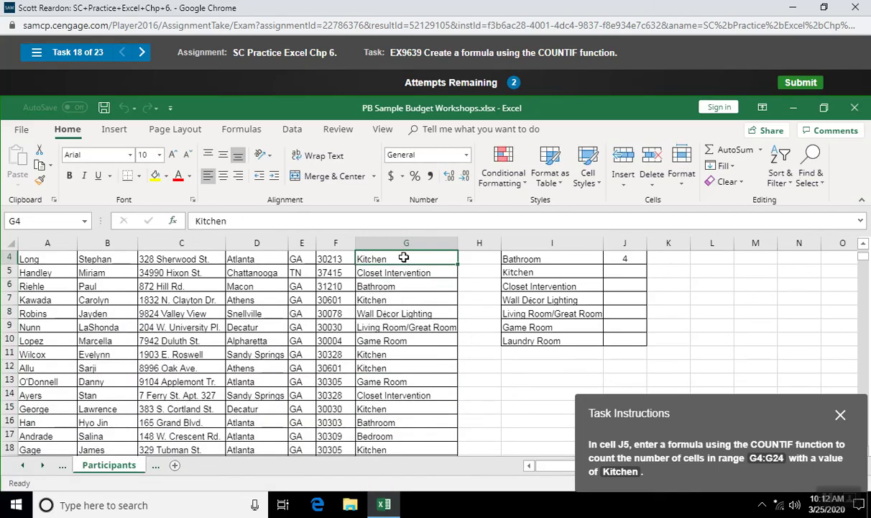
{"action": "left_click_drag", "start_coordinate": [404, 257], "coordinate": [404, 312]}
{"action": "left_click_drag", "start_coordinate": [402, 386], "coordinate": [392, 409]}
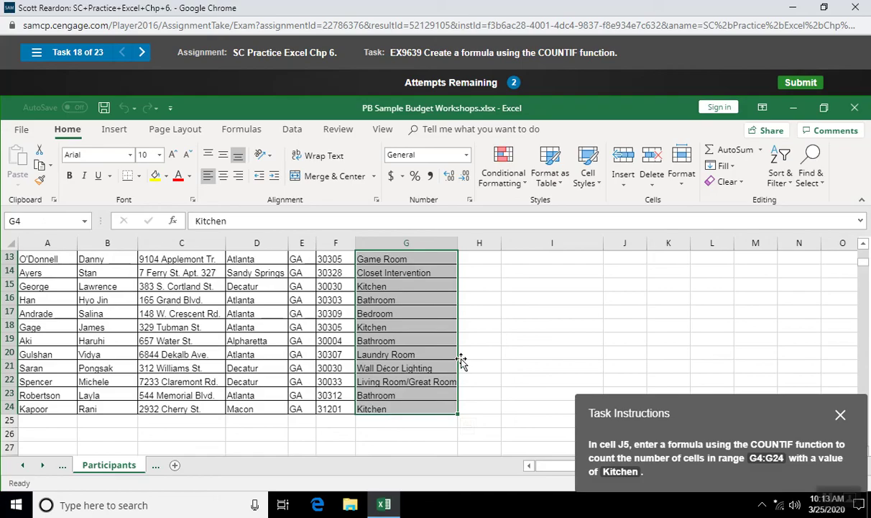
{"action": "left_click", "coordinate": [479, 340]}
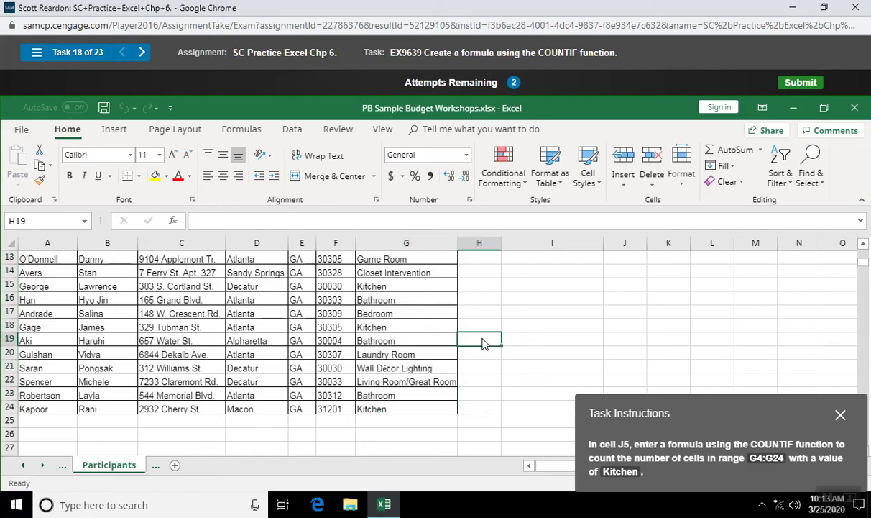
{"action": "left_click", "coordinate": [173, 221]}
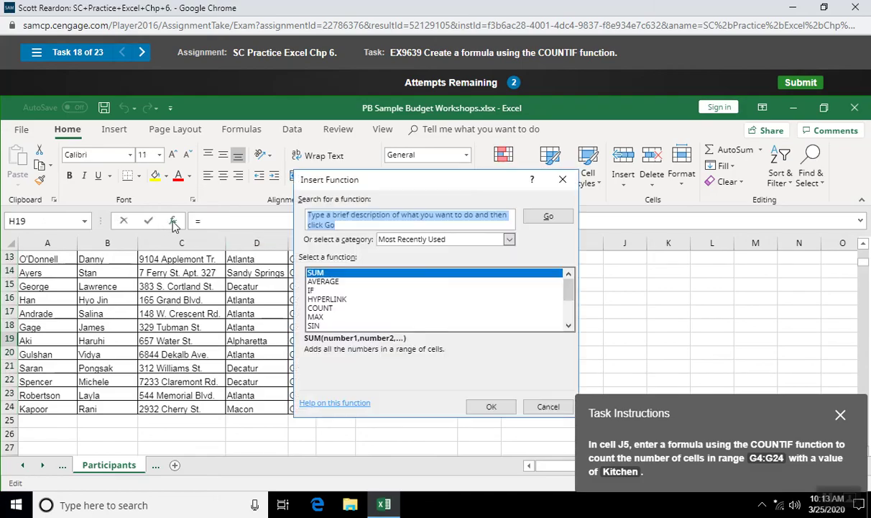
{"action": "type", "text": "countif"}
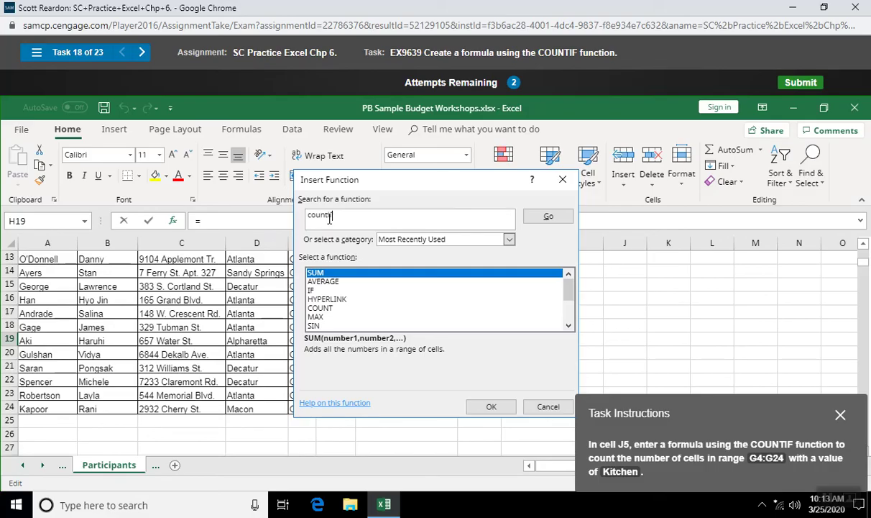
{"action": "left_click", "coordinate": [547, 217]}
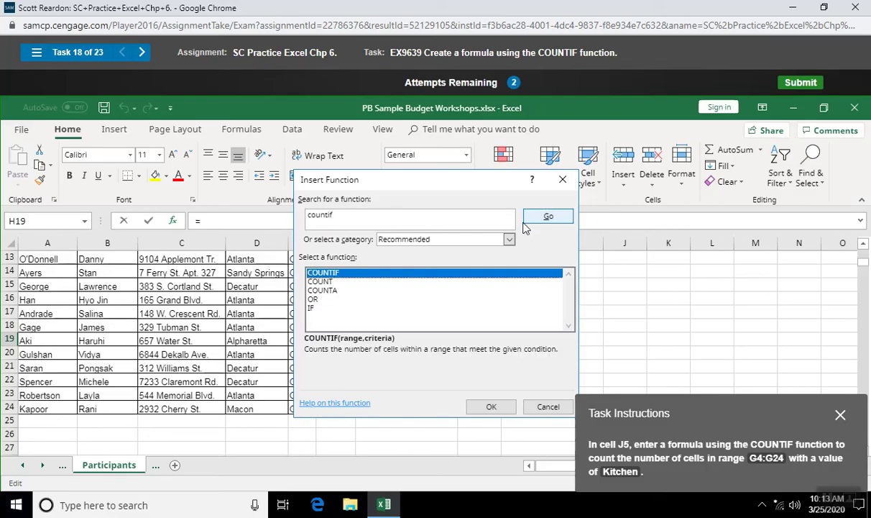
{"action": "double_click", "coordinate": [370, 272]}
{"action": "left_click_drag", "start_coordinate": [372, 207], "coordinate": [216, 154]}
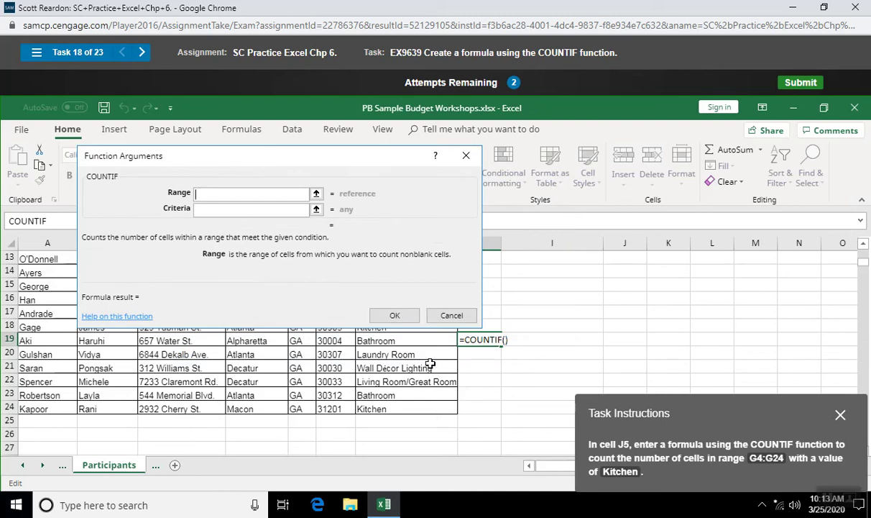
{"action": "left_click", "coordinate": [453, 316]}
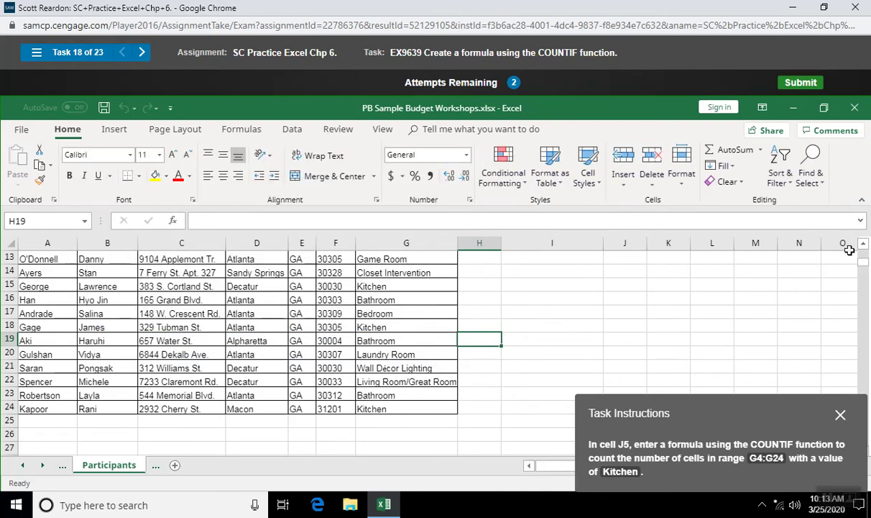
- Search for the COUNTIF function and insert it into cell J5, keeping the Workshop column uncovered
{"action": "left_click", "coordinate": [863, 247]}
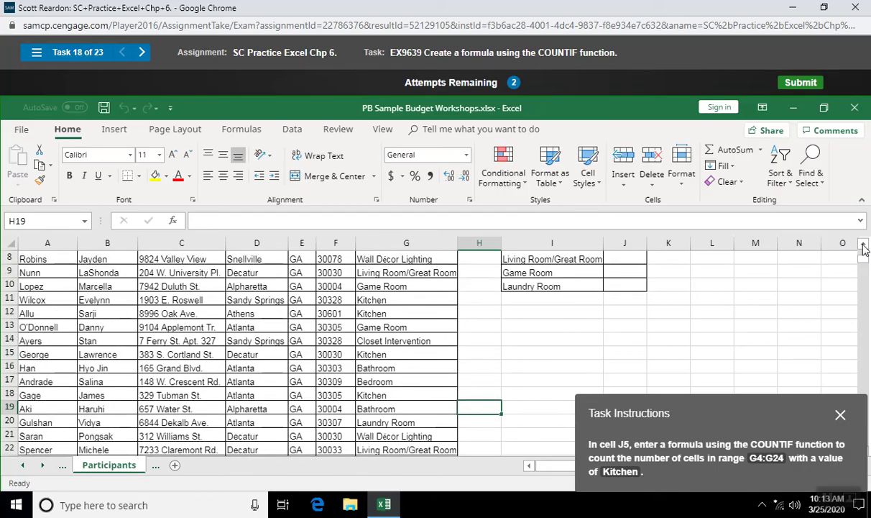
{"action": "left_click", "coordinate": [863, 247]}
{"action": "left_click", "coordinate": [864, 247]}
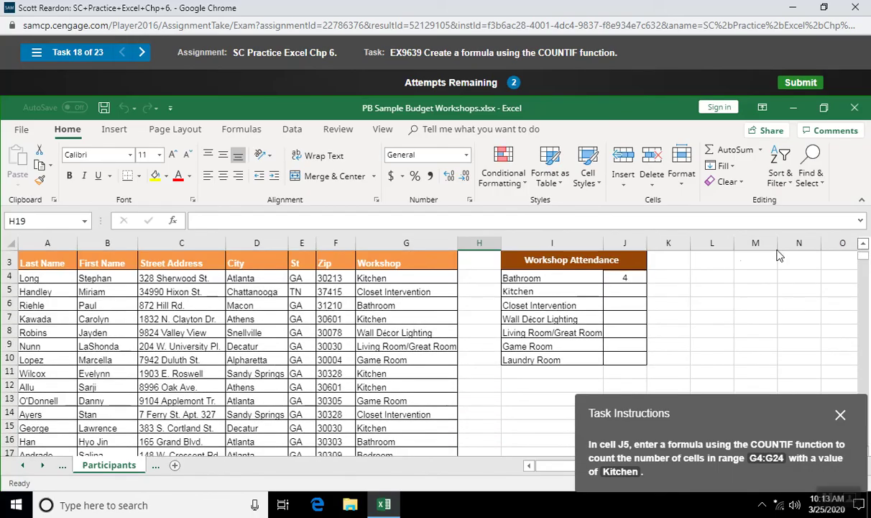
{"action": "left_click", "coordinate": [616, 289]}
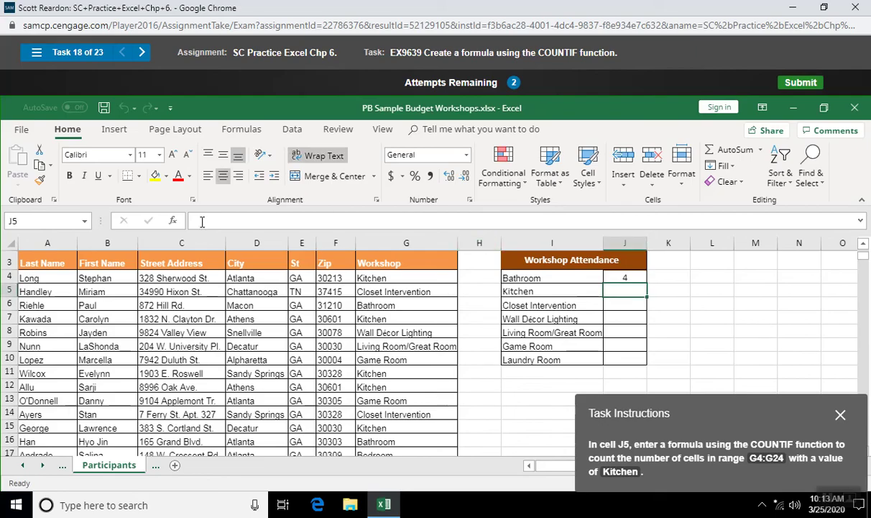
{"action": "left_click", "coordinate": [173, 222]}
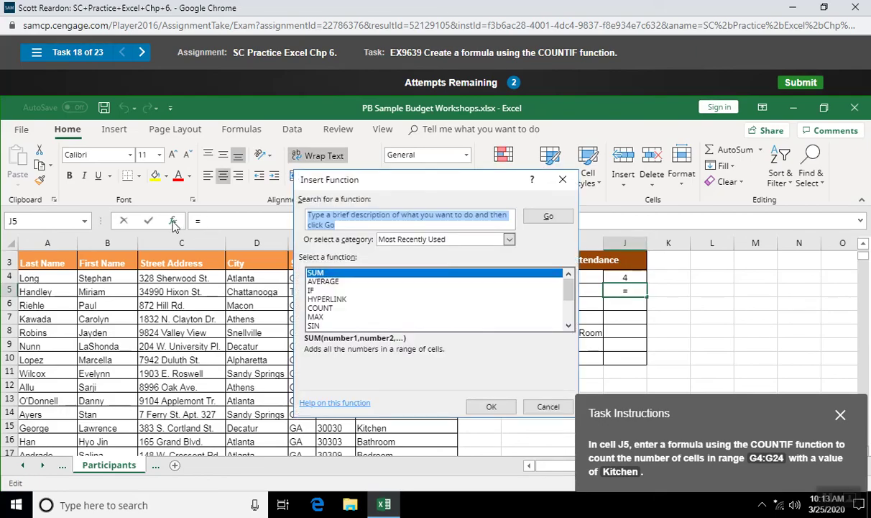
{"action": "type", "text": "countif"}
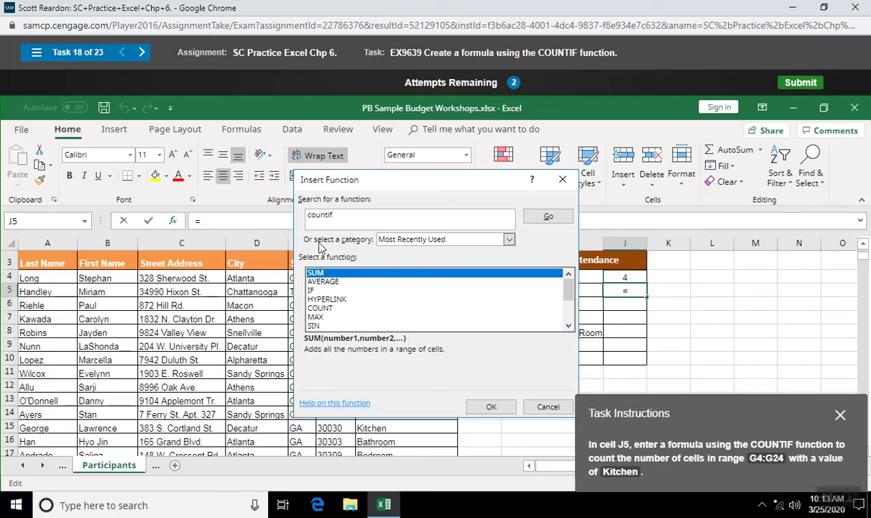
{"action": "left_click", "coordinate": [543, 218]}
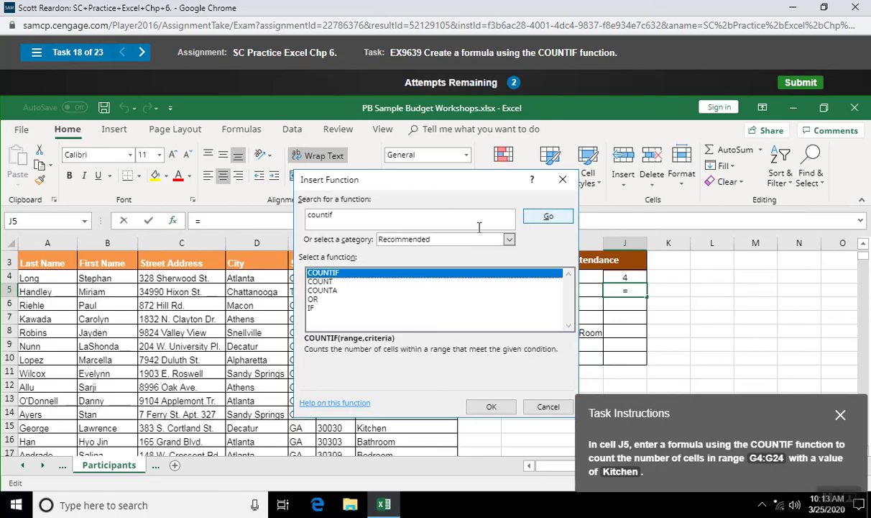
{"action": "double_click", "coordinate": [373, 273]}
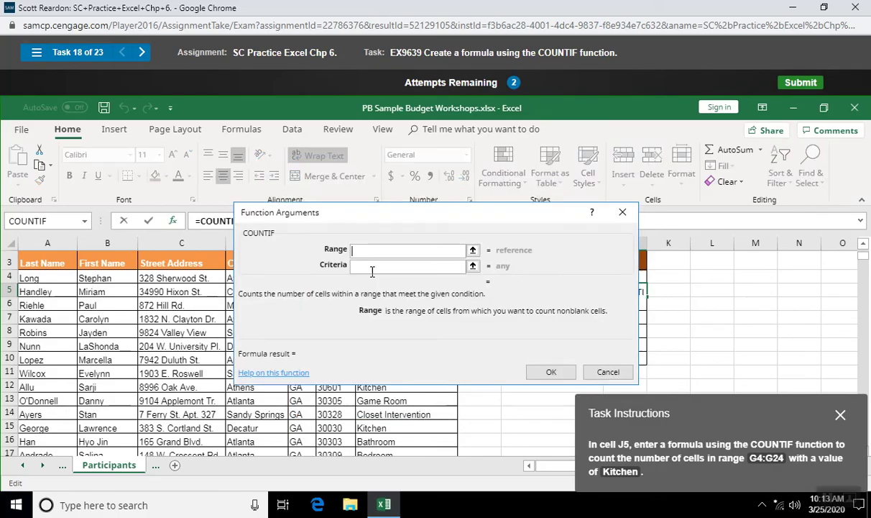
{"action": "left_click_drag", "start_coordinate": [363, 217], "coordinate": [40, 303]}
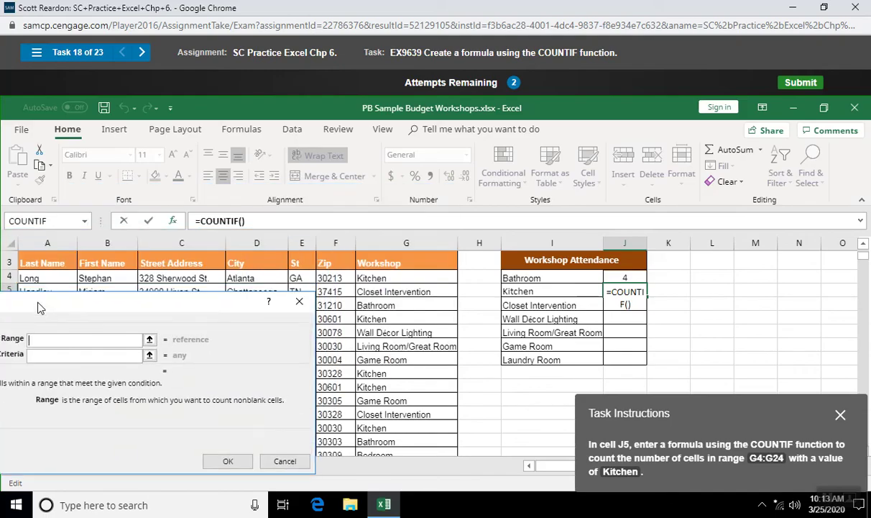
- Complete the COUNTIF formula in J5 with range G4:G24 and the criteria Kitchen
{"action": "left_click_drag", "start_coordinate": [345, 278], "coordinate": [383, 383]}
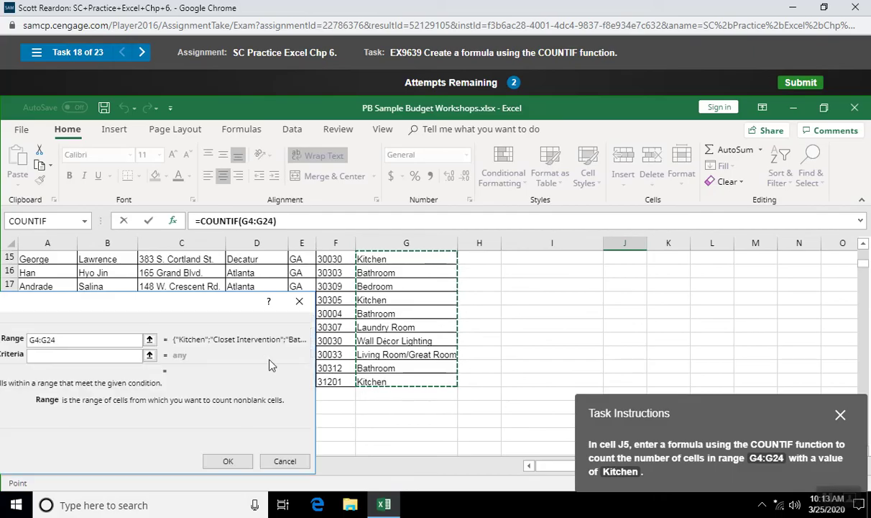
{"action": "left_click", "coordinate": [105, 355]}
{"action": "type", "text": "Kitchen"}
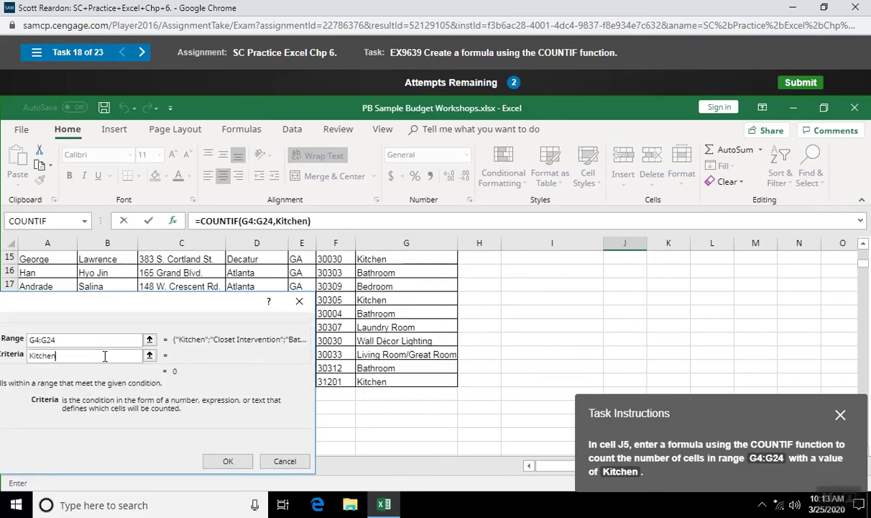
{"action": "left_click", "coordinate": [227, 462]}
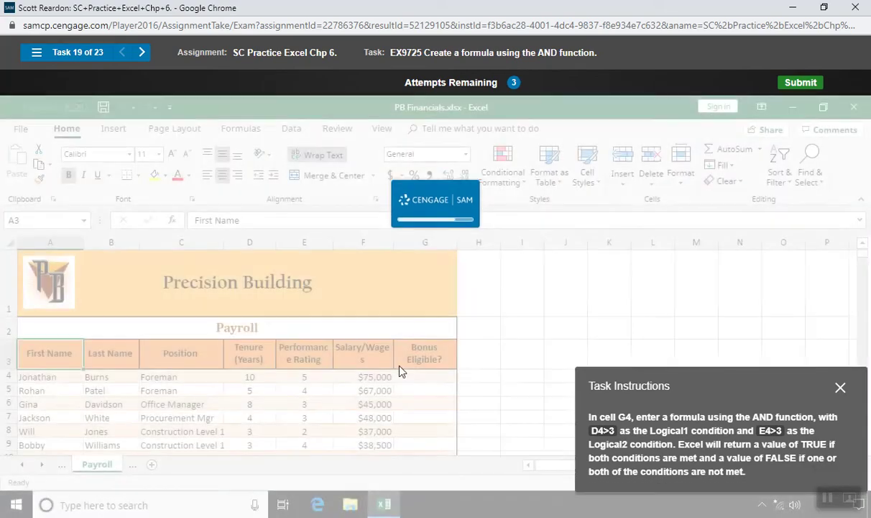
- Search for the AND function and insert it into cell G4, keeping the payroll data in row 4 uncovered
{"action": "left_click", "coordinate": [414, 380]}
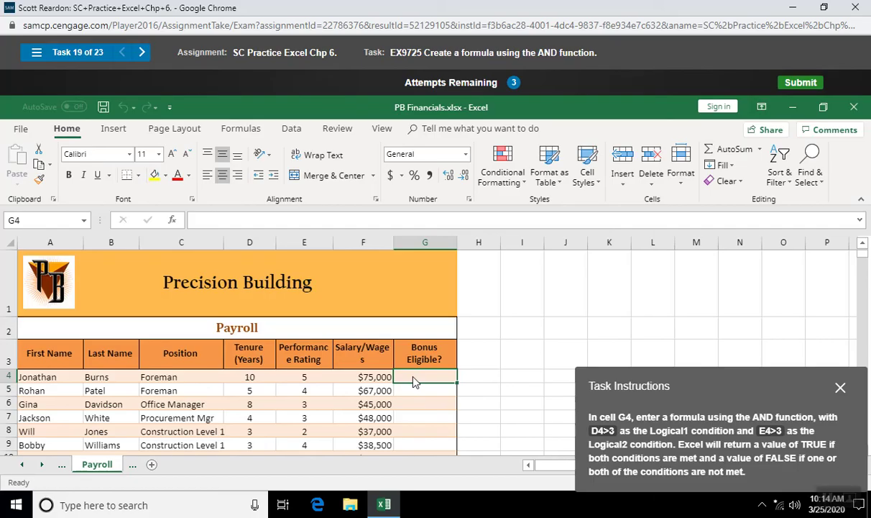
{"action": "left_click", "coordinate": [172, 221]}
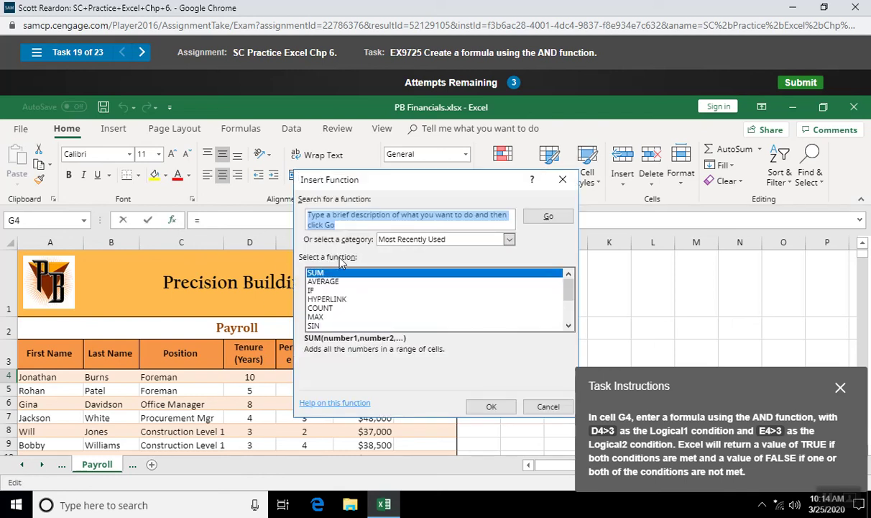
{"action": "type", "text": "and"}
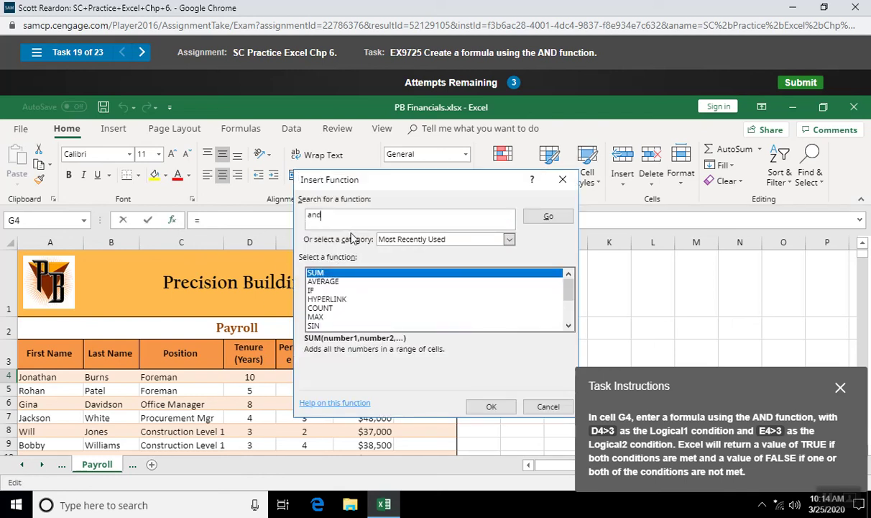
{"action": "left_click", "coordinate": [548, 216]}
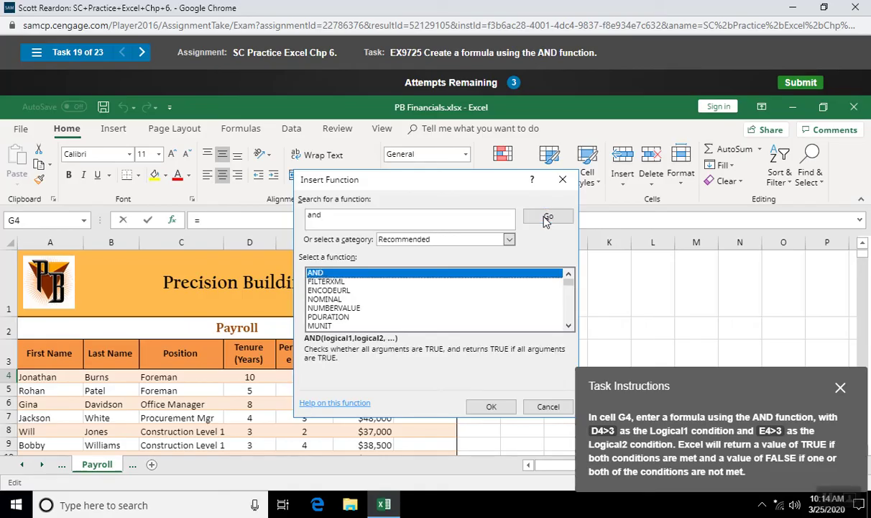
{"action": "left_click", "coordinate": [486, 407]}
{"action": "left_click_drag", "start_coordinate": [447, 191], "coordinate": [578, 155]}
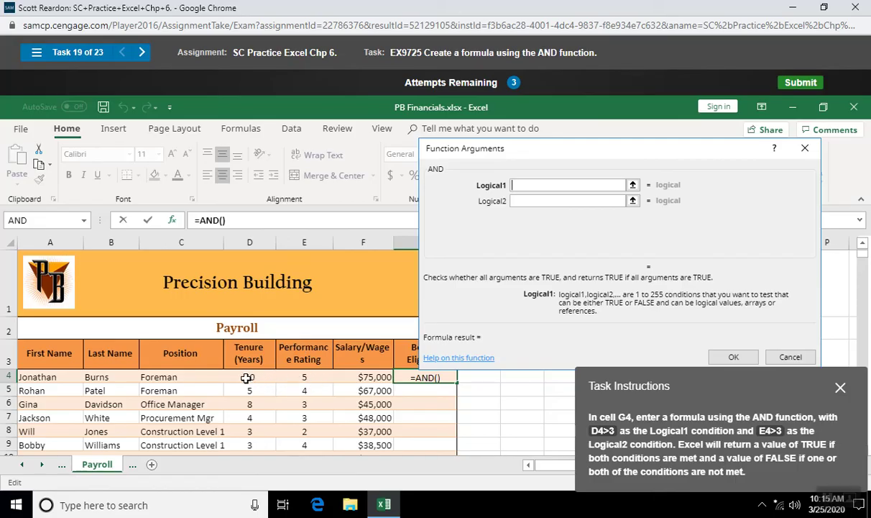
- Complete the AND formula in G4 with D4>3 as Logical1 and E4>3 as Logical2
{"action": "left_click", "coordinate": [246, 378]}
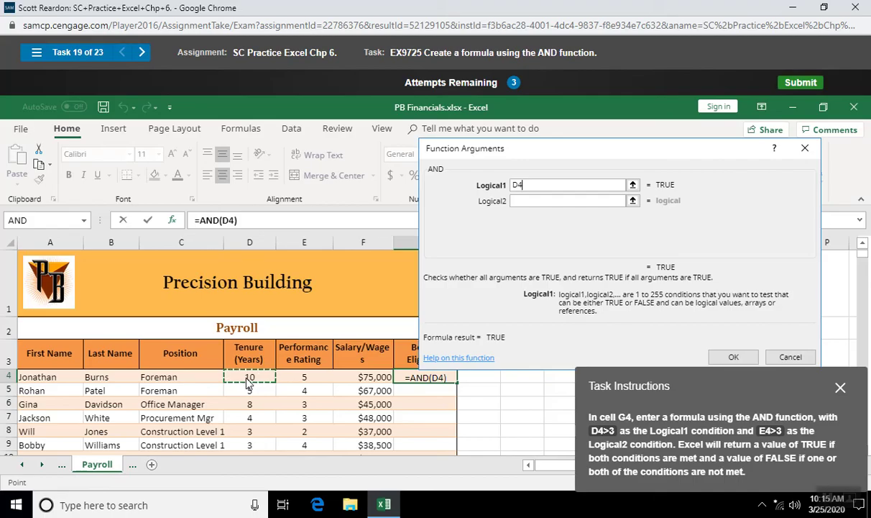
{"action": "type", "text": ">"}
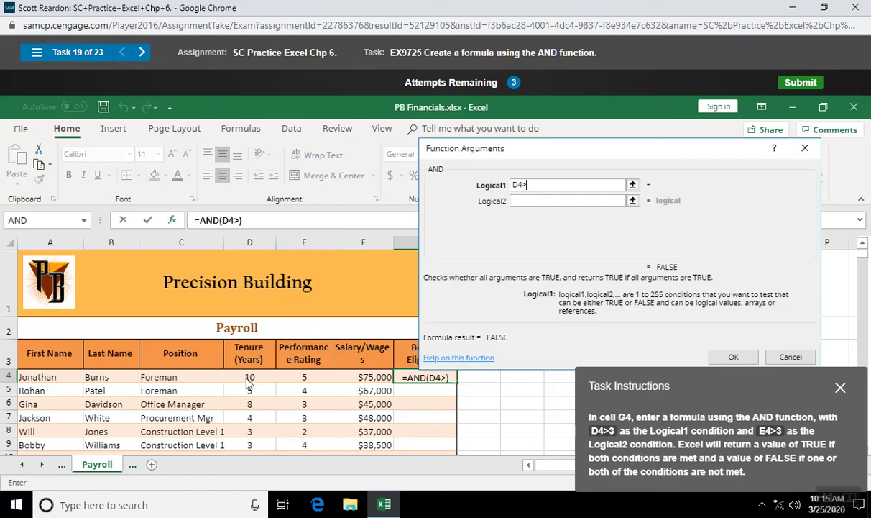
{"action": "type", "text": "3"}
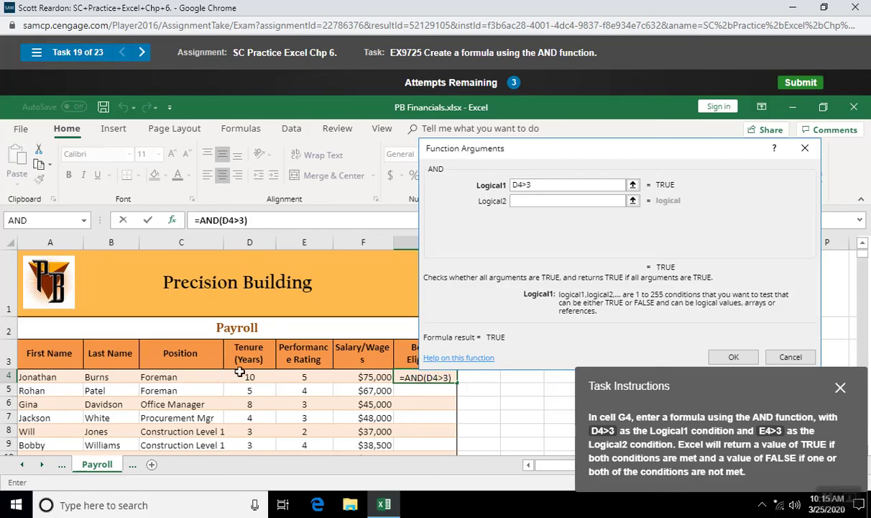
{"action": "left_click", "coordinate": [519, 200]}
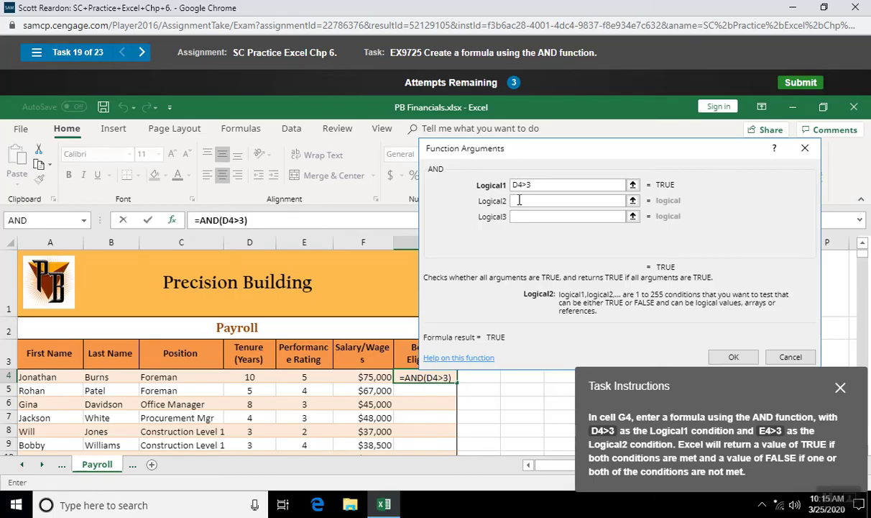
{"action": "left_click", "coordinate": [303, 376]}
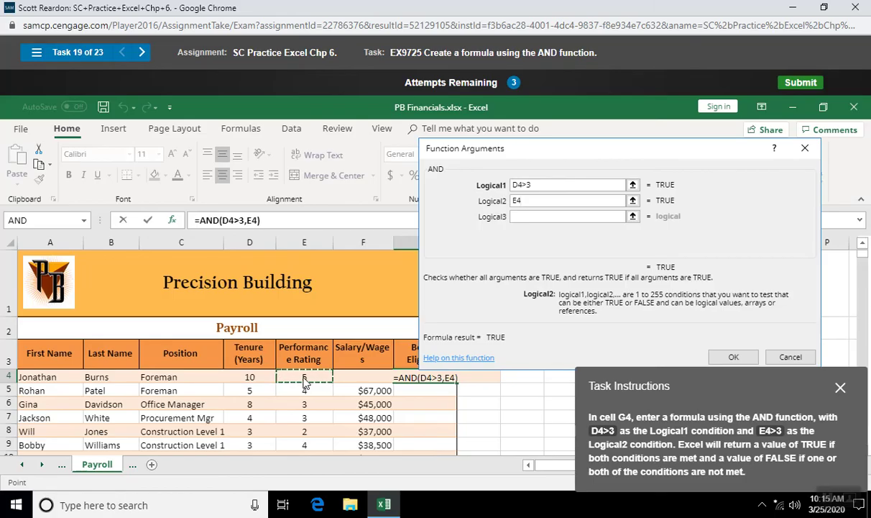
{"action": "type", "text": ">3"}
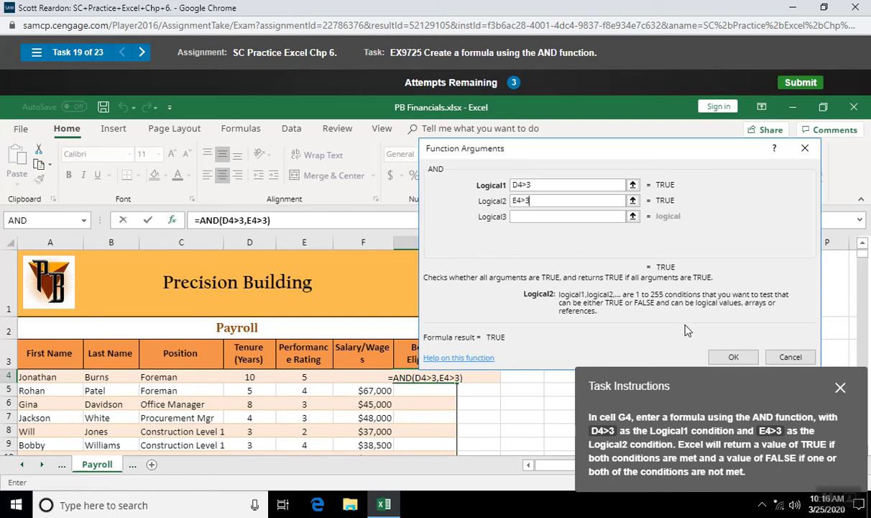
{"action": "left_click", "coordinate": [727, 357]}
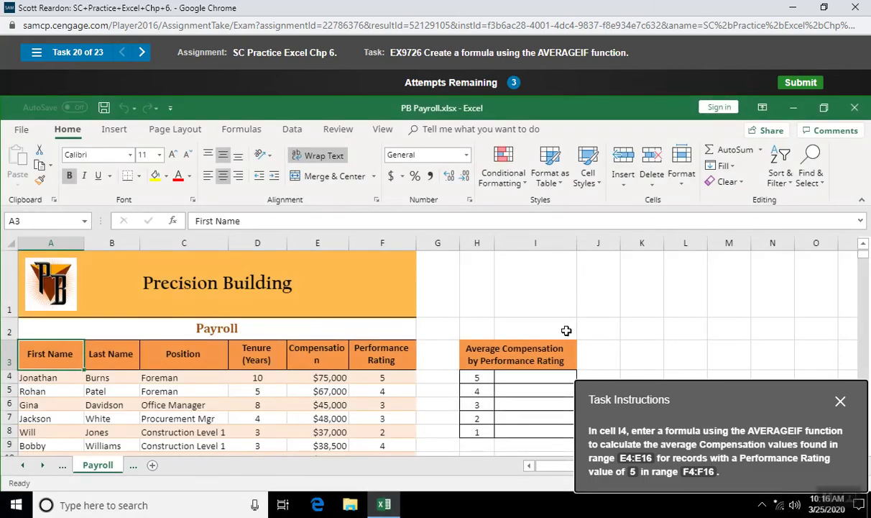
- Search for the AVERAGEIF function and insert it into cell I4
{"action": "left_click", "coordinate": [516, 382]}
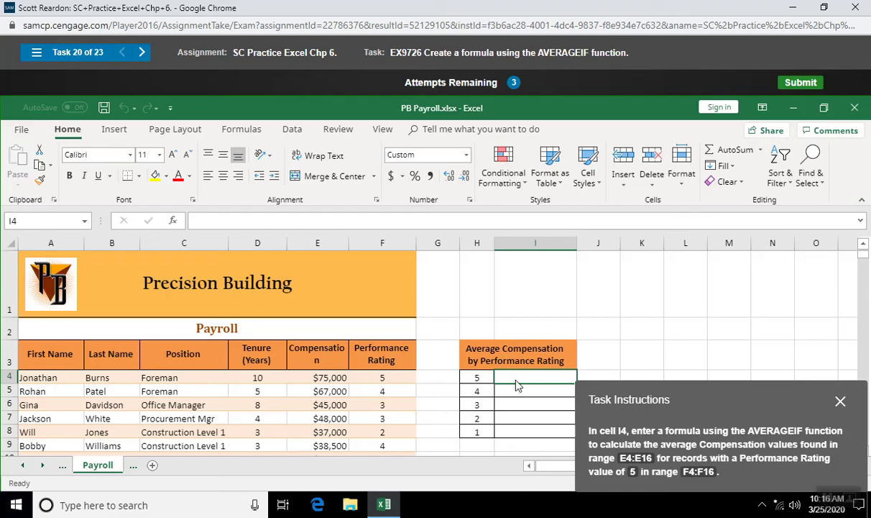
{"action": "left_click", "coordinate": [173, 221]}
{"action": "type", "text": "av"}
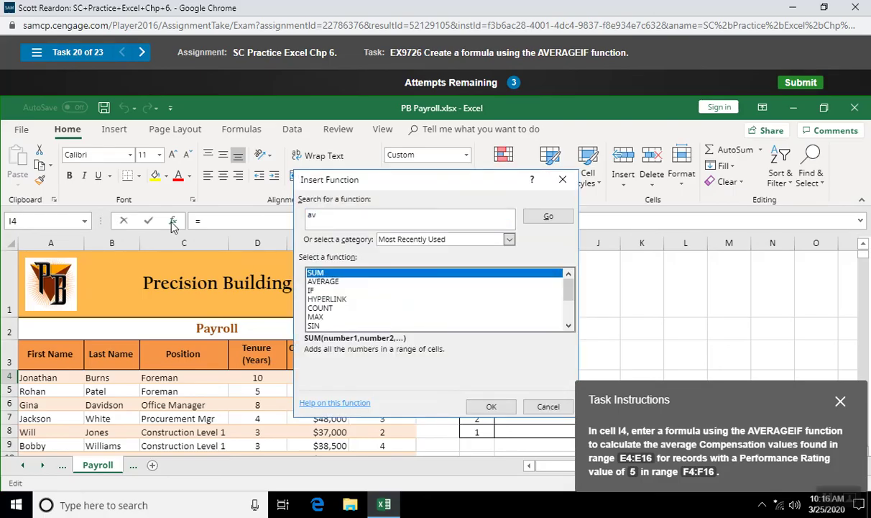
{"action": "type", "text": "erage"}
{"action": "left_click", "coordinate": [547, 216]}
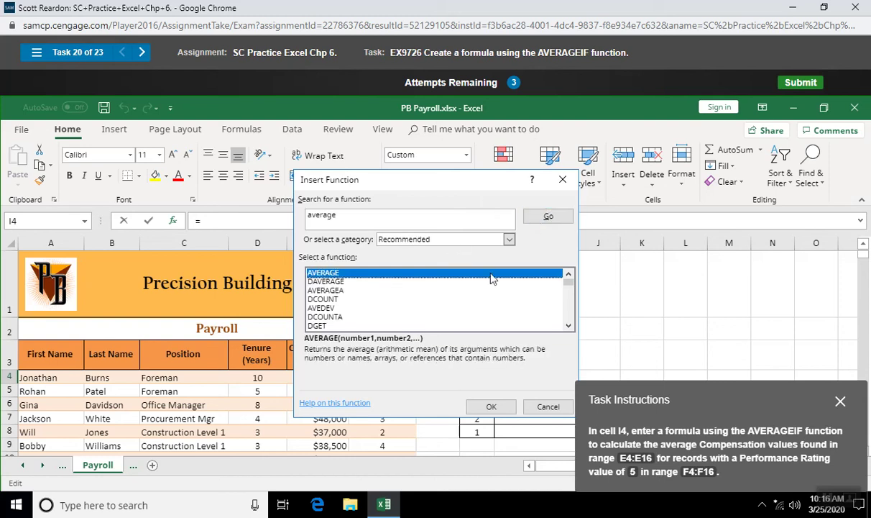
{"action": "left_click", "coordinate": [569, 318]}
{"action": "left_click", "coordinate": [570, 319]}
{"action": "left_click", "coordinate": [570, 319]}
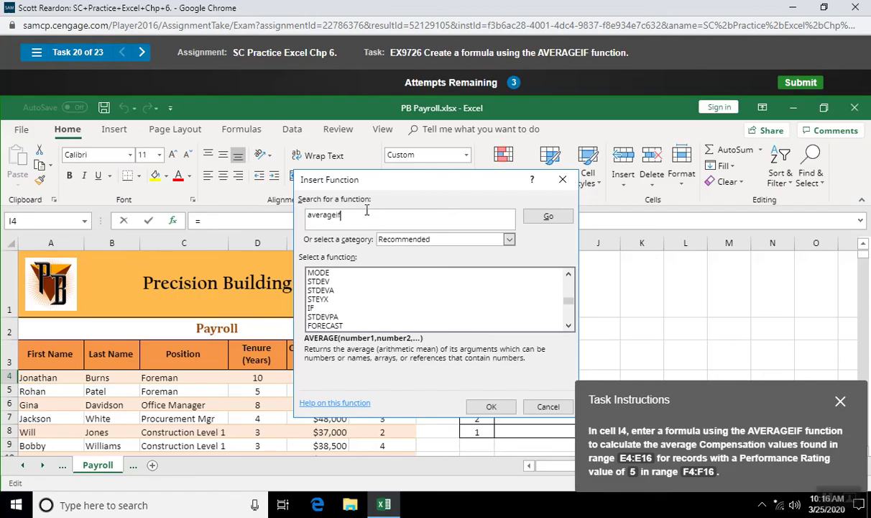
{"action": "left_click", "coordinate": [550, 218]}
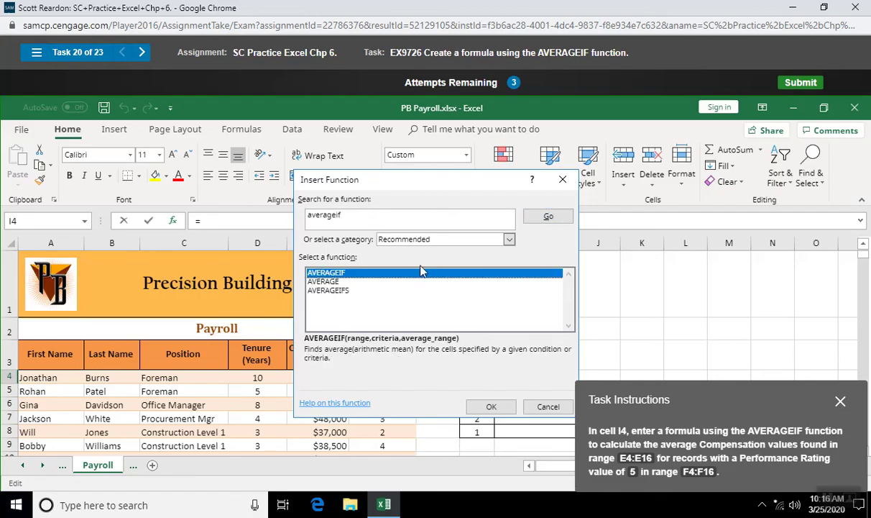
{"action": "double_click", "coordinate": [345, 272]}
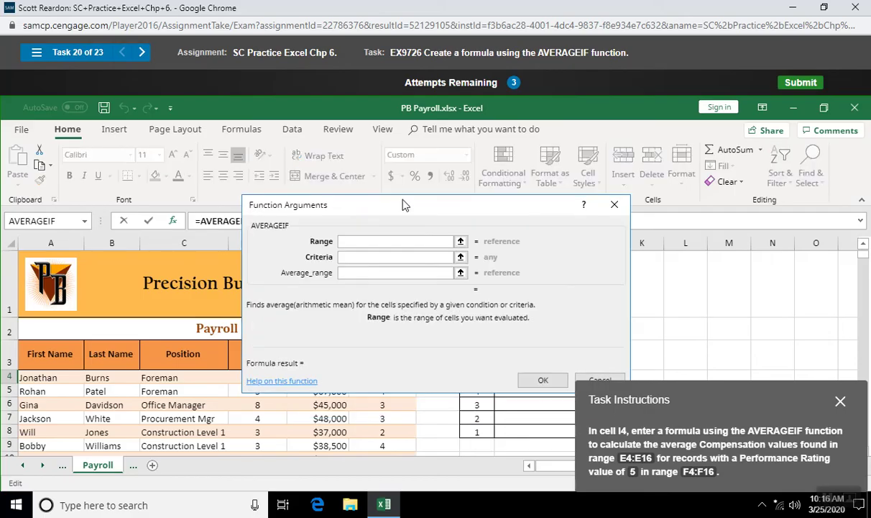
- Set the AVERAGEIF range argument to the Performance Rating cells F4:F16, keeping the compensation data uncovered
{"action": "left_click_drag", "start_coordinate": [404, 205], "coordinate": [604, 106]}
{"action": "left_click_drag", "start_coordinate": [624, 67], "coordinate": [635, 123]}
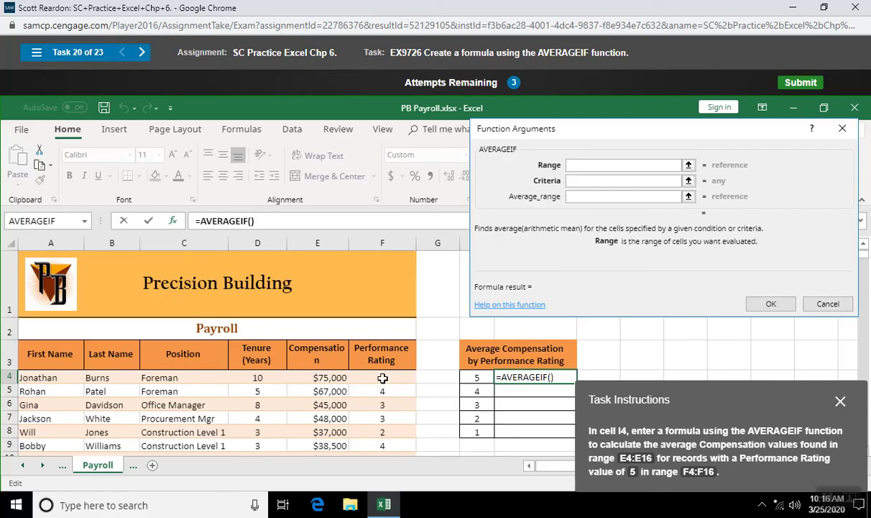
{"action": "left_click_drag", "start_coordinate": [386, 380], "coordinate": [380, 328]}
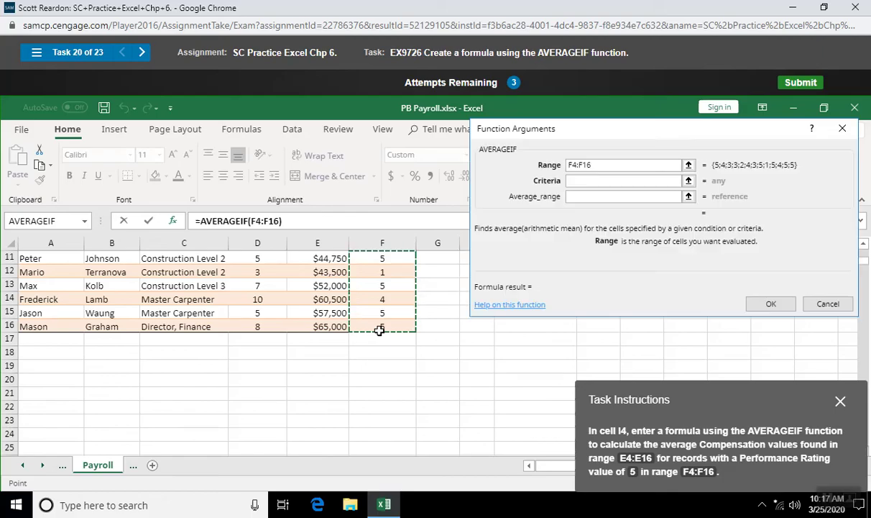
{"action": "left_click", "coordinate": [863, 245]}
{"action": "scroll", "coordinate": [864, 248], "scroll_direction": "up", "scroll_amount": 2}
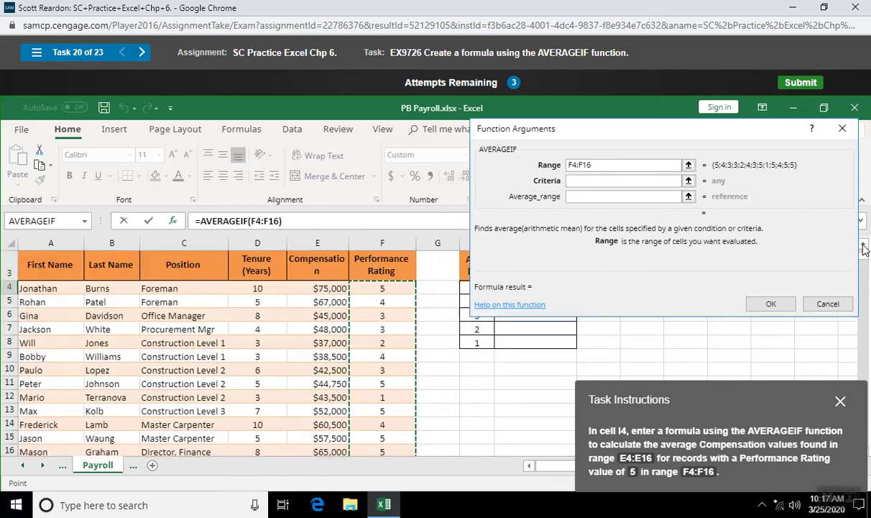
{"action": "left_click_drag", "start_coordinate": [725, 136], "coordinate": [573, 136]}
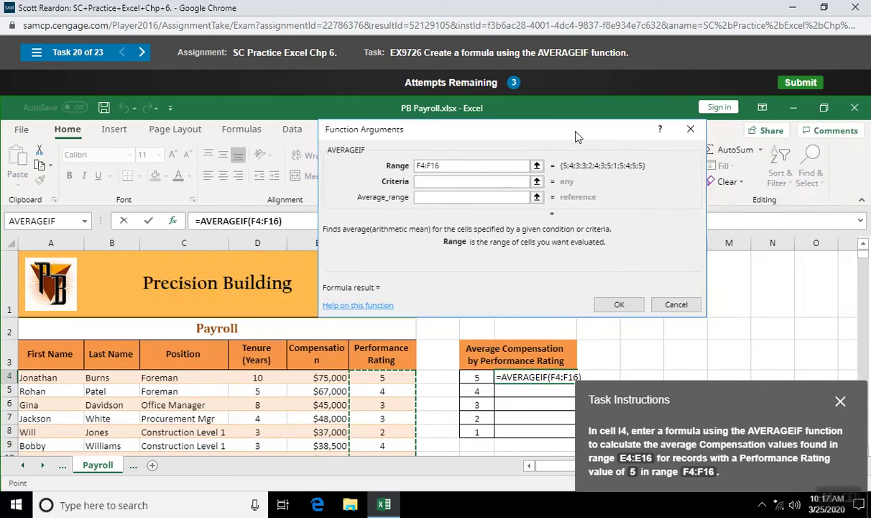
{"action": "left_click_drag", "start_coordinate": [514, 131], "coordinate": [579, 119]}
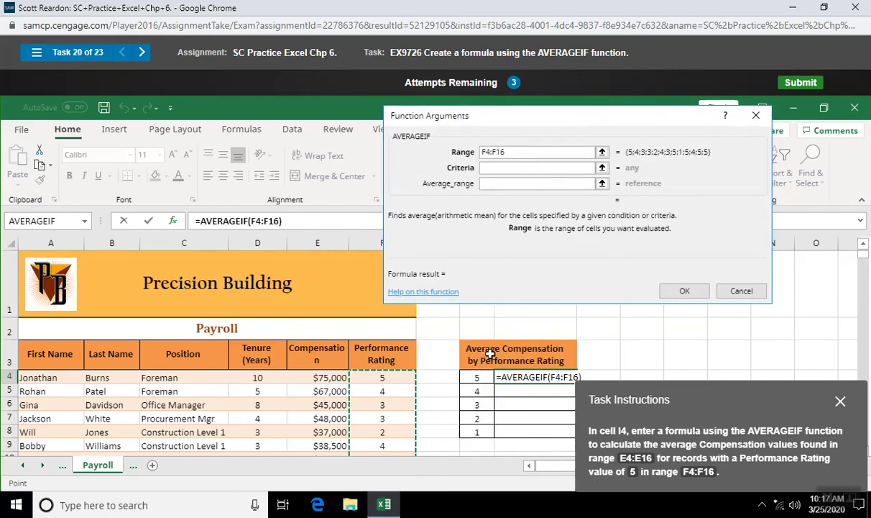
- Complete the AVERAGEIF formula in I4 with 5 as the criteria and Compensation cells E4:E16 as the average range
{"action": "left_click", "coordinate": [486, 168]}
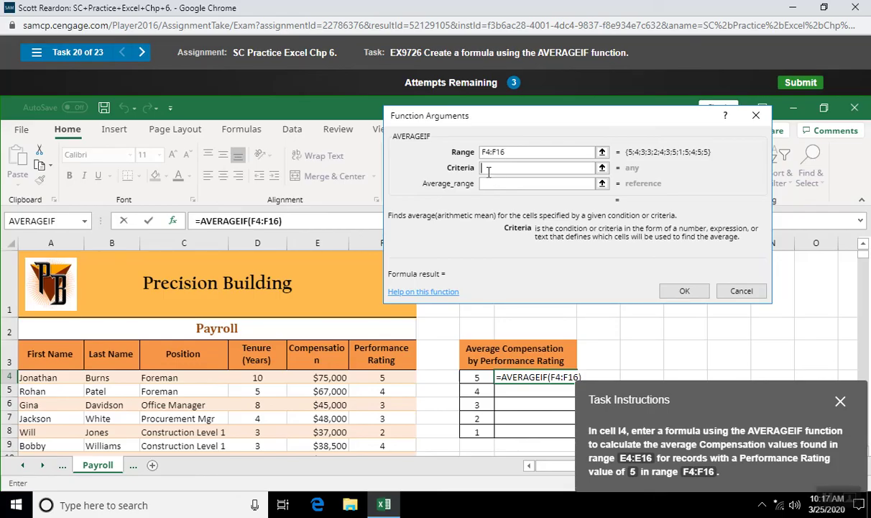
{"action": "left_click_drag", "start_coordinate": [496, 131], "coordinate": [525, 146]}
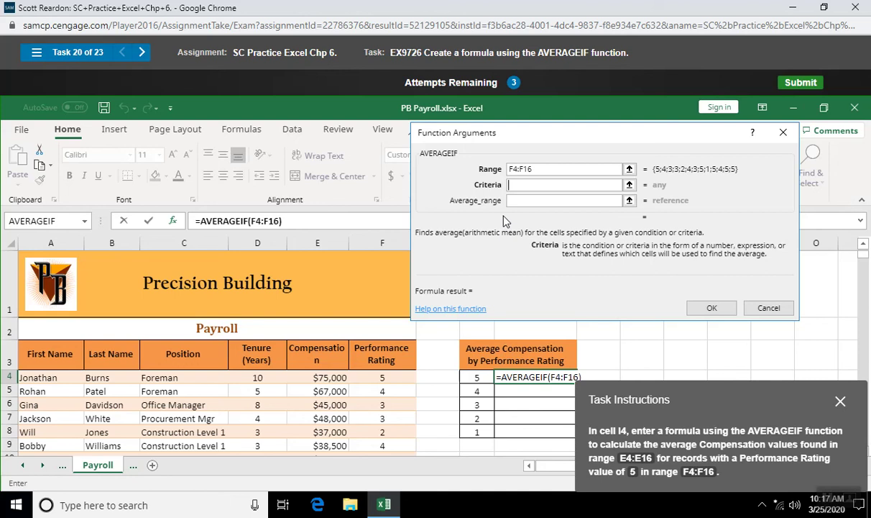
{"action": "type", "text": "5"}
{"action": "left_click", "coordinate": [515, 201]}
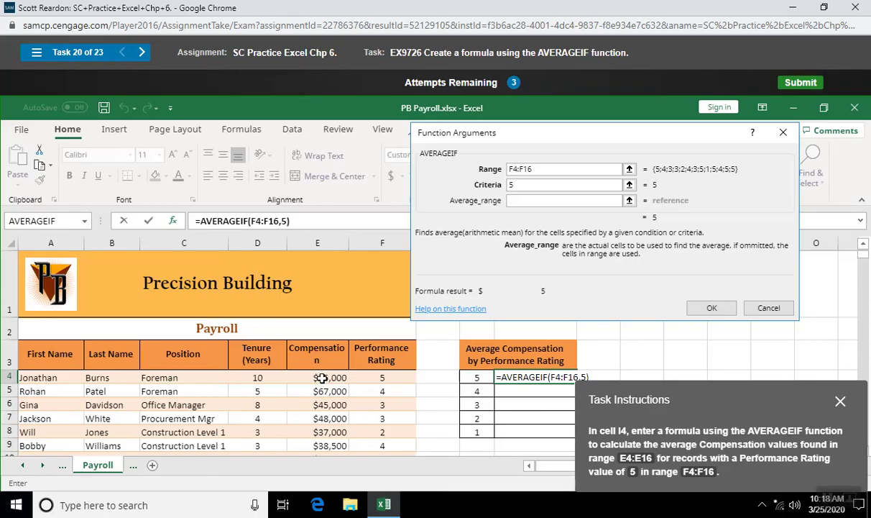
{"action": "left_click_drag", "start_coordinate": [322, 377], "coordinate": [320, 335]}
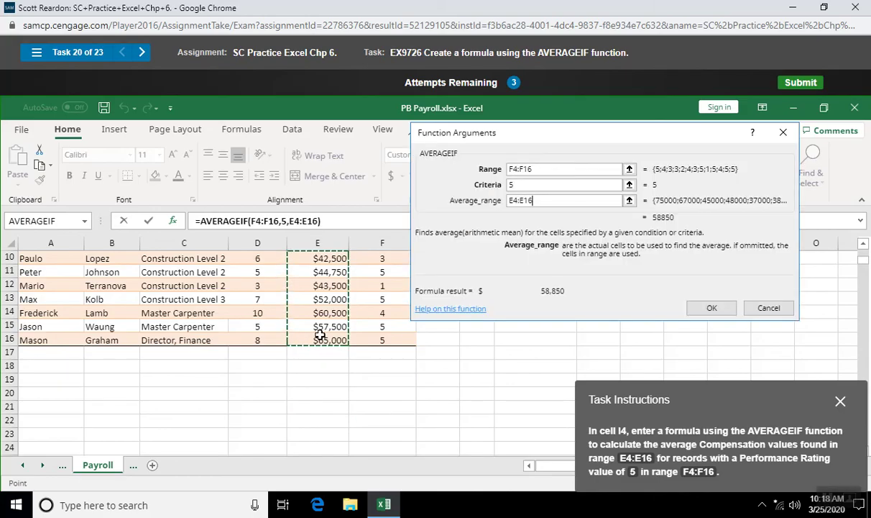
{"action": "left_click", "coordinate": [531, 201]}
{"action": "left_click", "coordinate": [704, 311]}
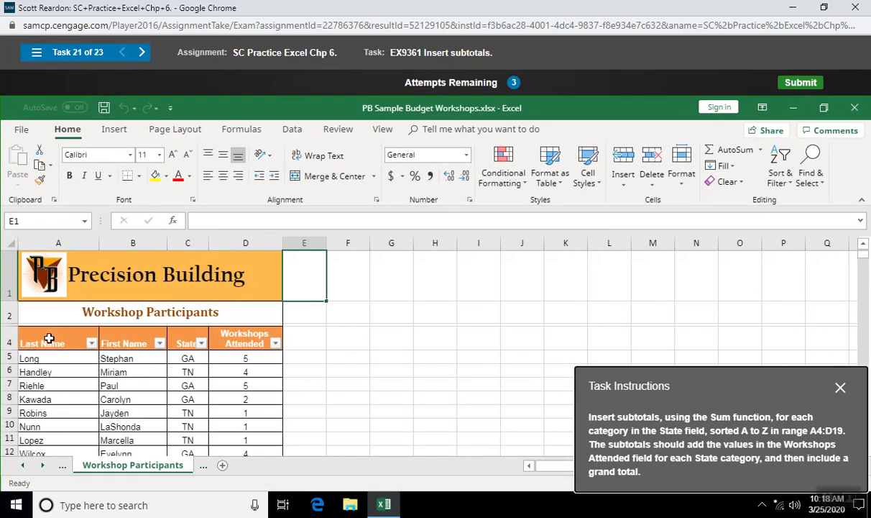
- Select the workshop participants table A4:D19 and sort it by the State field from A to Z
{"action": "left_click_drag", "start_coordinate": [49, 338], "coordinate": [233, 422]}
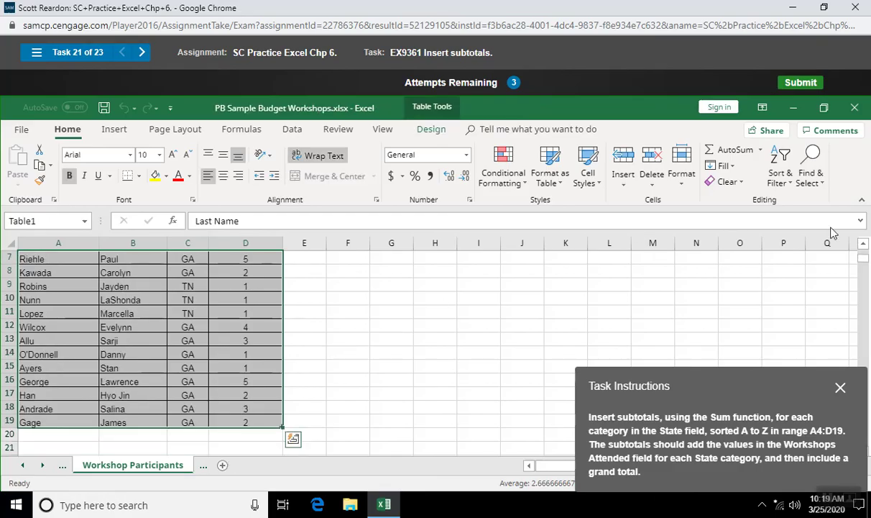
{"action": "scroll", "coordinate": [864, 249], "scroll_direction": "up", "scroll_amount": 1}
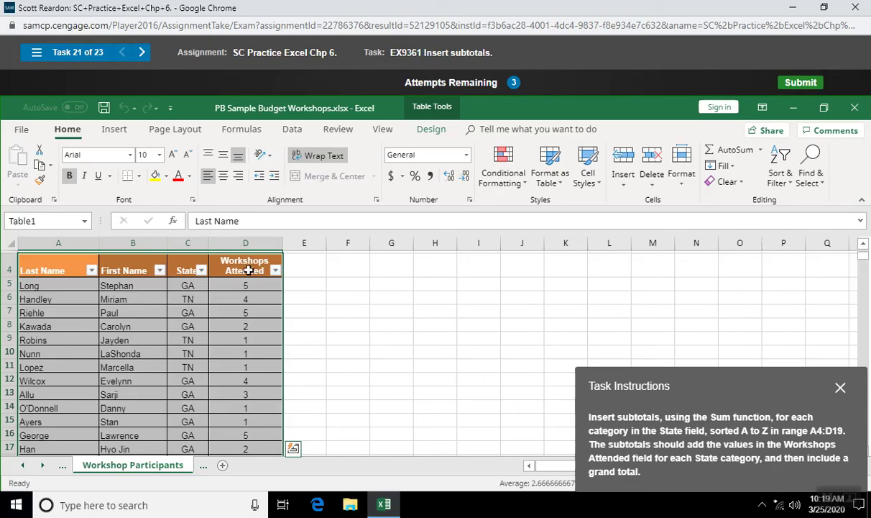
{"action": "left_click", "coordinate": [202, 271]}
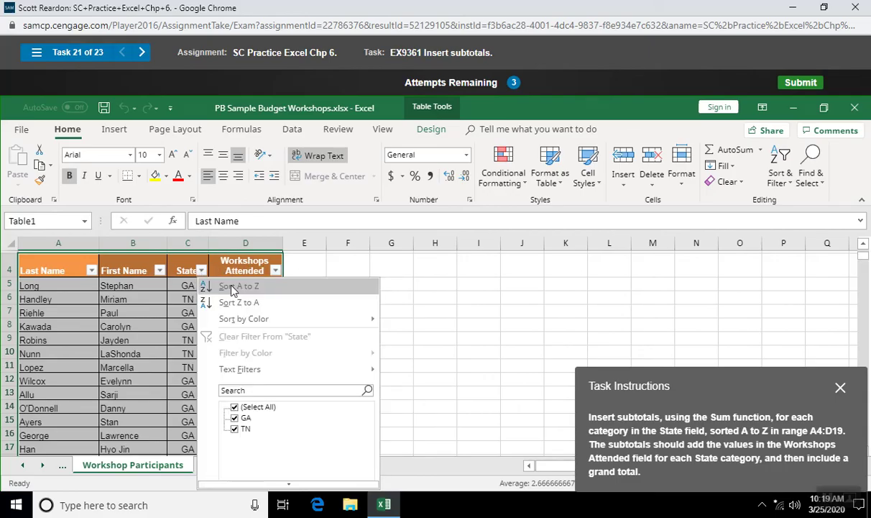
{"action": "left_click", "coordinate": [233, 286]}
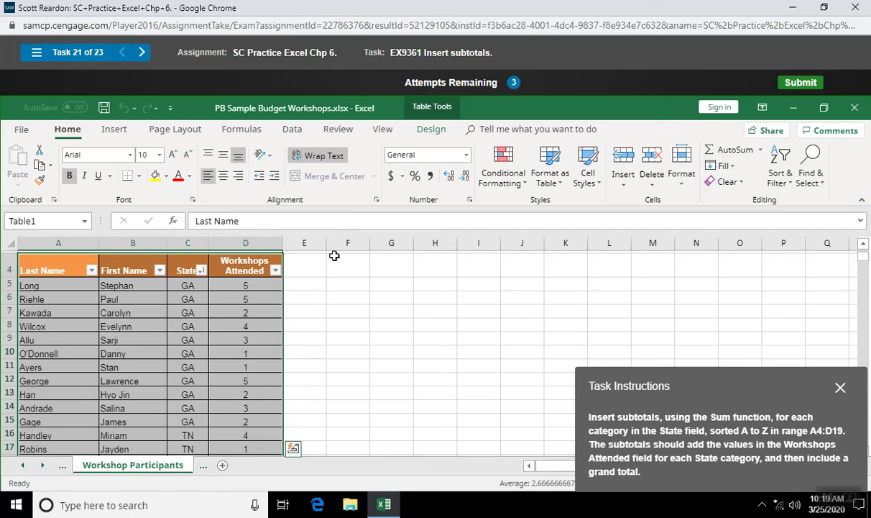
- Convert the workshop participants table in A4:D19 to a normal range
{"action": "left_click", "coordinate": [432, 130]}
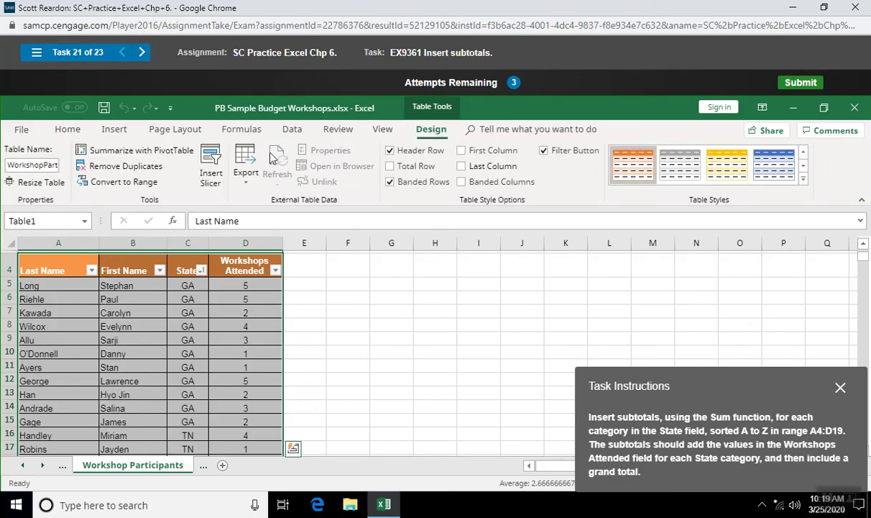
{"action": "left_click", "coordinate": [133, 184]}
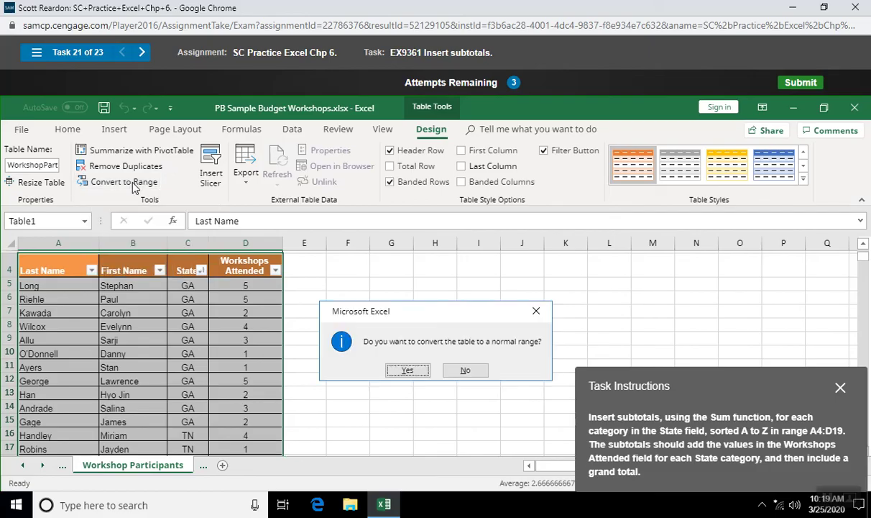
{"action": "left_click", "coordinate": [408, 371]}
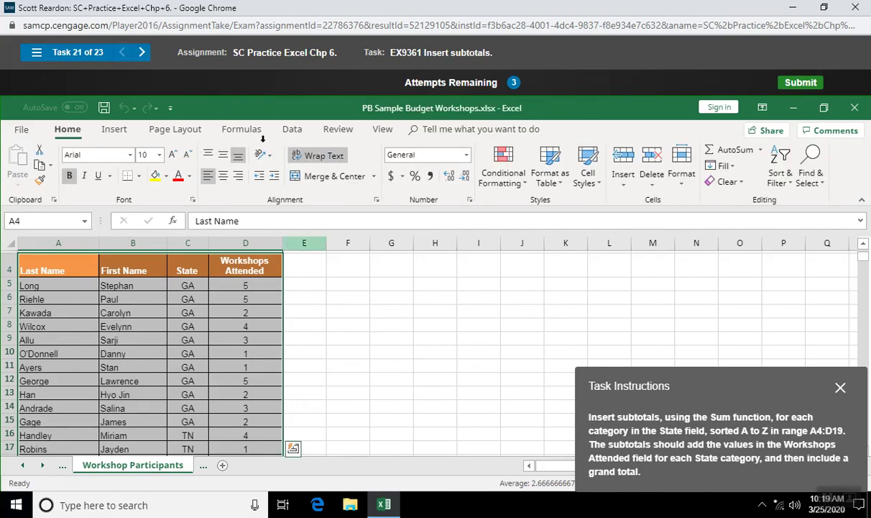
- Insert Sum subtotals of Workshops Attended at each change in State for the range A4:D19
{"action": "left_click", "coordinate": [292, 132]}
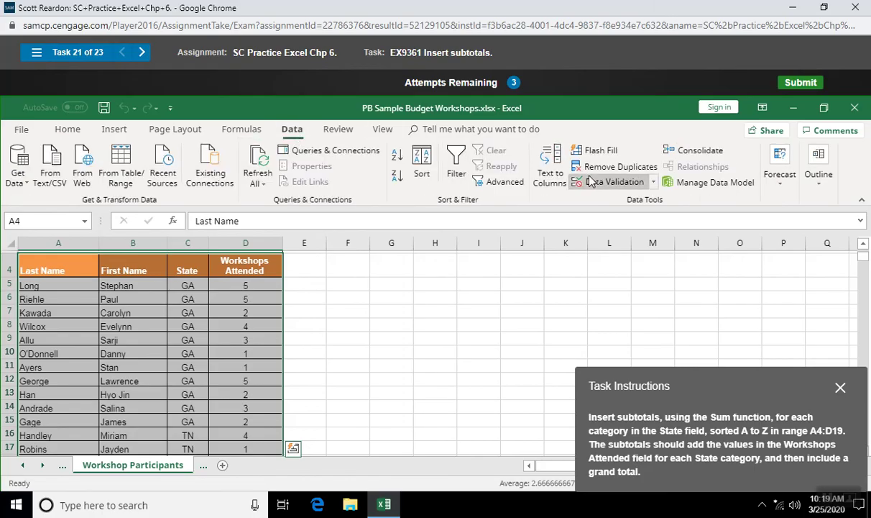
{"action": "left_click", "coordinate": [820, 179]}
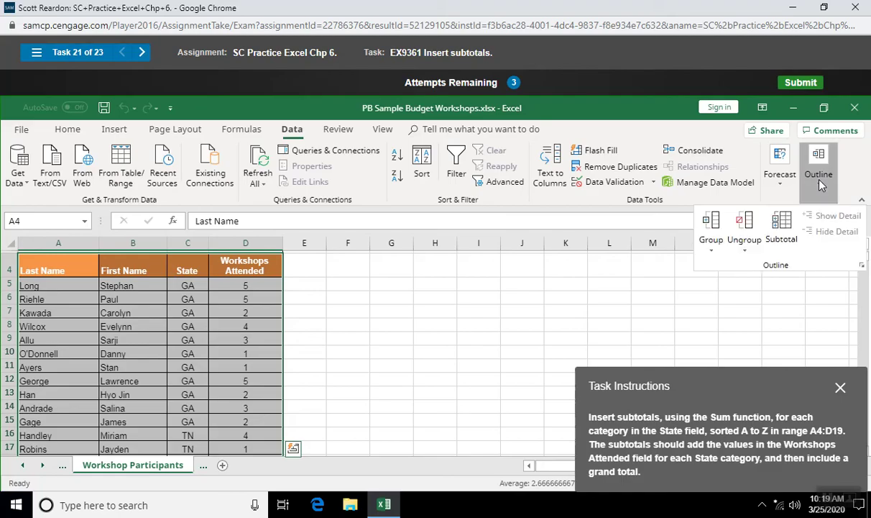
{"action": "left_click", "coordinate": [782, 237]}
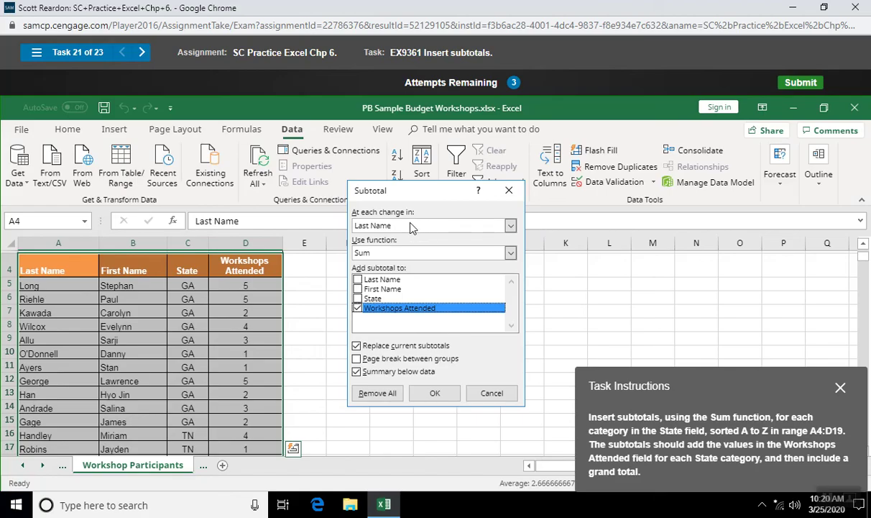
{"action": "left_click", "coordinate": [509, 226]}
{"action": "left_click", "coordinate": [444, 261]}
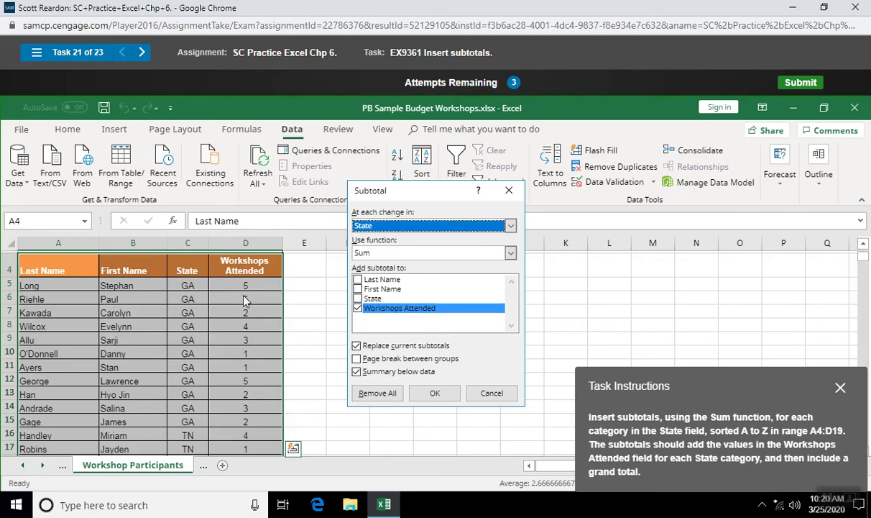
{"action": "left_click", "coordinate": [436, 395]}
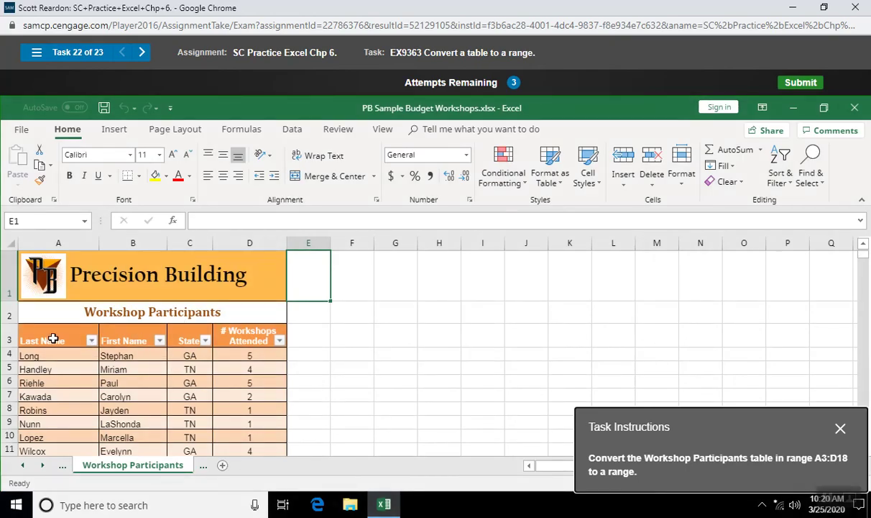
- Convert the Workshop Participants table in range A3:D18 to a normal range
{"action": "mouse_move", "coordinate": [64, 338]}
{"action": "left_mouse_down"}
{"action": "mouse_move", "coordinate": [245, 357]}
{"action": "mouse_move", "coordinate": [243, 458]}
{"action": "mouse_move", "coordinate": [243, 410]}
{"action": "mouse_move", "coordinate": [246, 420]}
{"action": "left_mouse_up"}
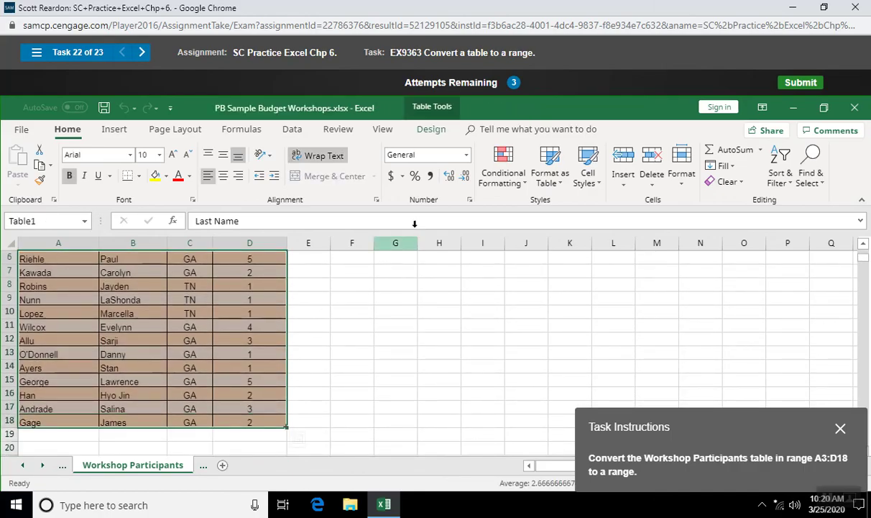
{"action": "left_click", "coordinate": [431, 130]}
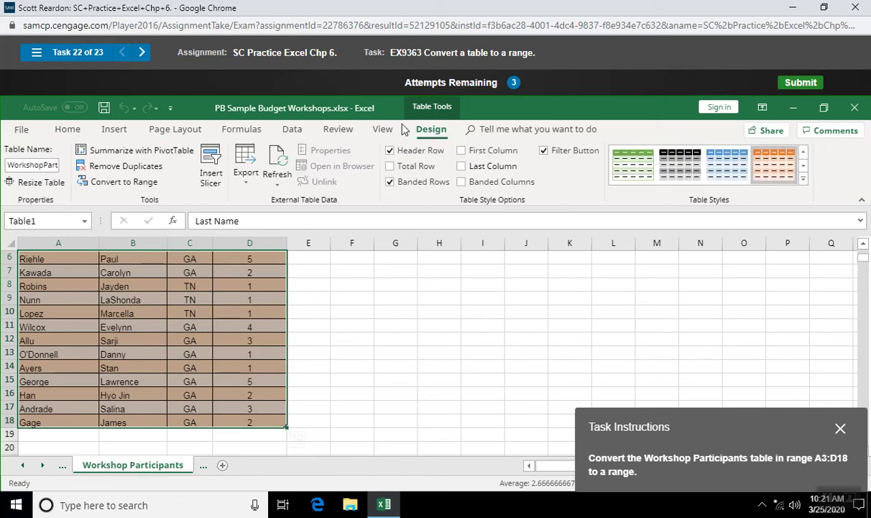
{"action": "left_click", "coordinate": [131, 181]}
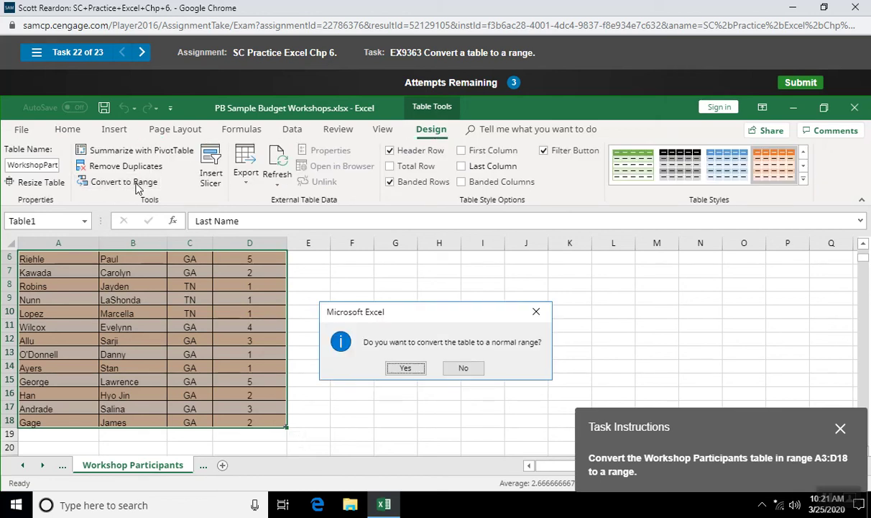
{"action": "left_click", "coordinate": [405, 368]}
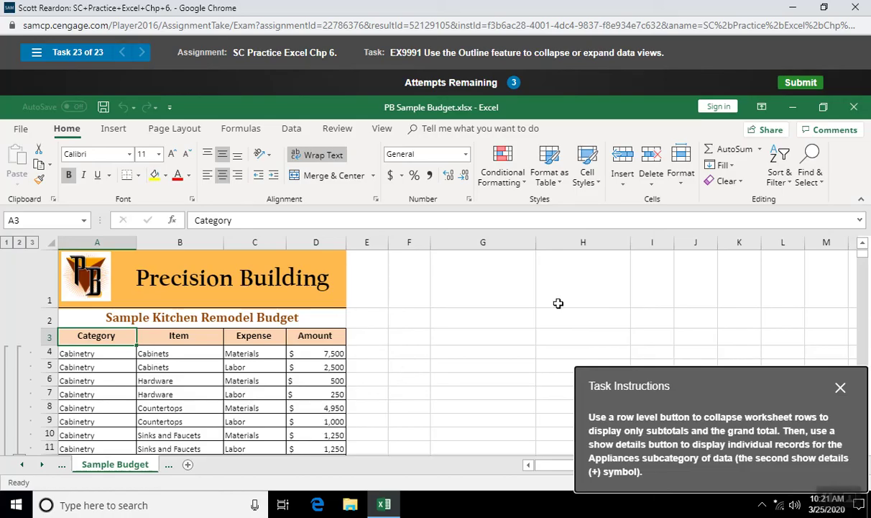
- Collapse the budget outline to subtotals and grand total, expand only the Appliances records, and acknowledge the exam's completion
{"action": "scroll", "coordinate": [866, 260], "scroll_direction": "down", "scroll_amount": 1}
{"action": "scroll", "coordinate": [866, 260], "scroll_direction": "up", "scroll_amount": 1}
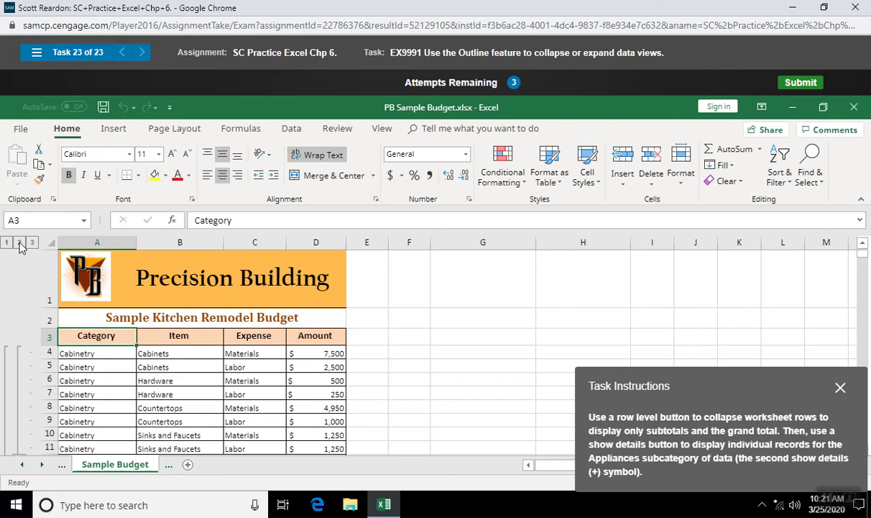
{"action": "left_click", "coordinate": [21, 245]}
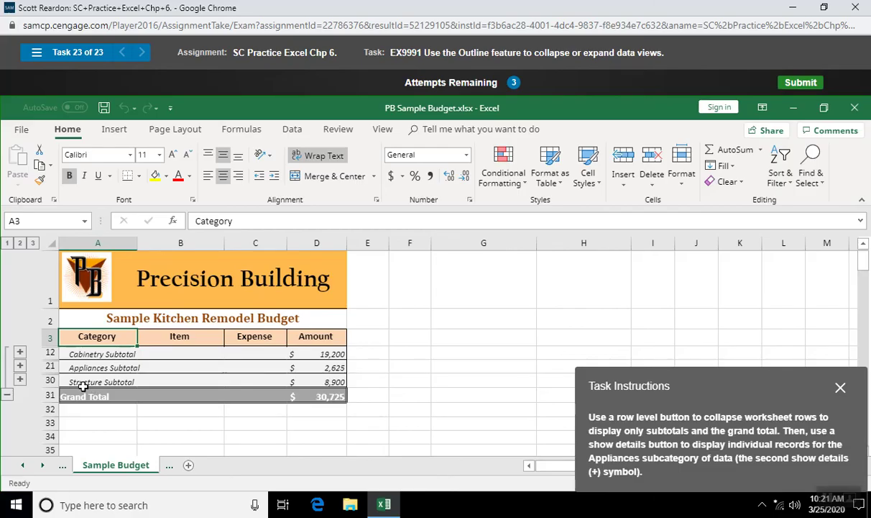
{"action": "left_click", "coordinate": [20, 367]}
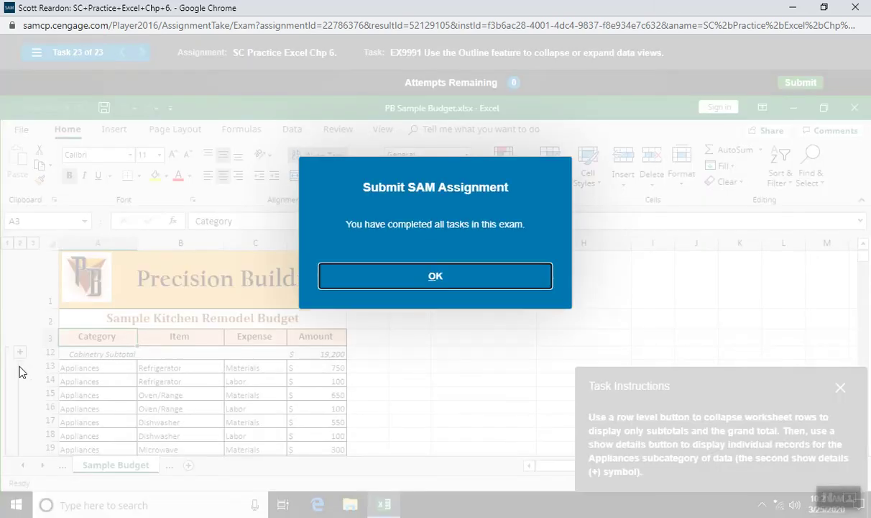
{"action": "left_click", "coordinate": [494, 286]}
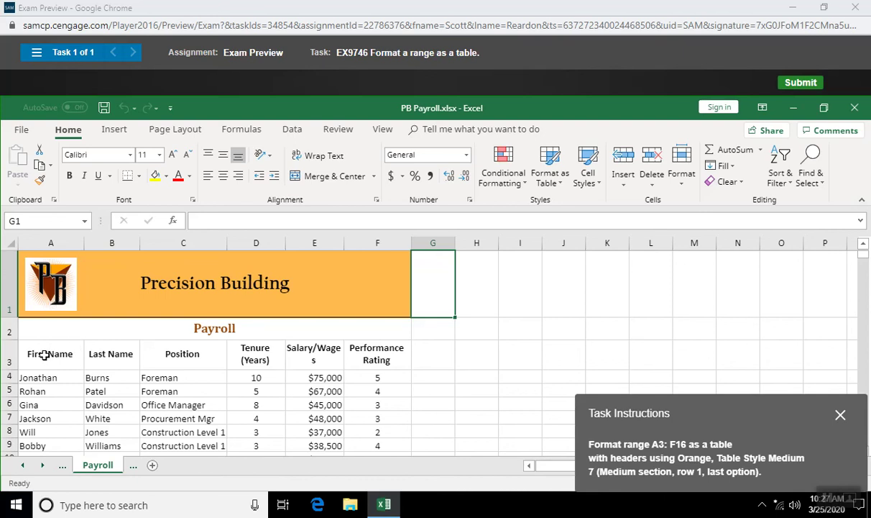
{"action": "left_click_drag", "start_coordinate": [45, 354], "coordinate": [211, 360]}
{"action": "left_click_drag", "start_coordinate": [56, 346], "coordinate": [122, 347]}
{"action": "left_click", "coordinate": [122, 347]}
{"action": "left_click_drag", "start_coordinate": [54, 356], "coordinate": [361, 444]}
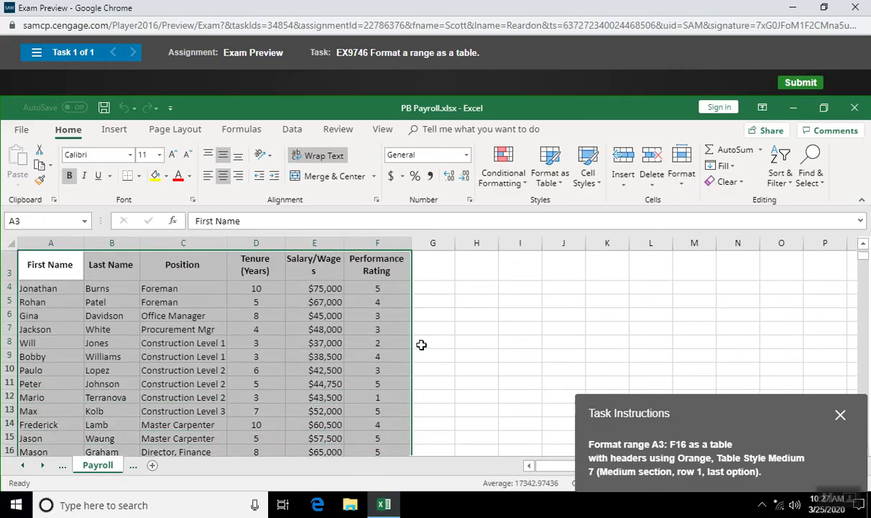
{"action": "left_click", "coordinate": [553, 178]}
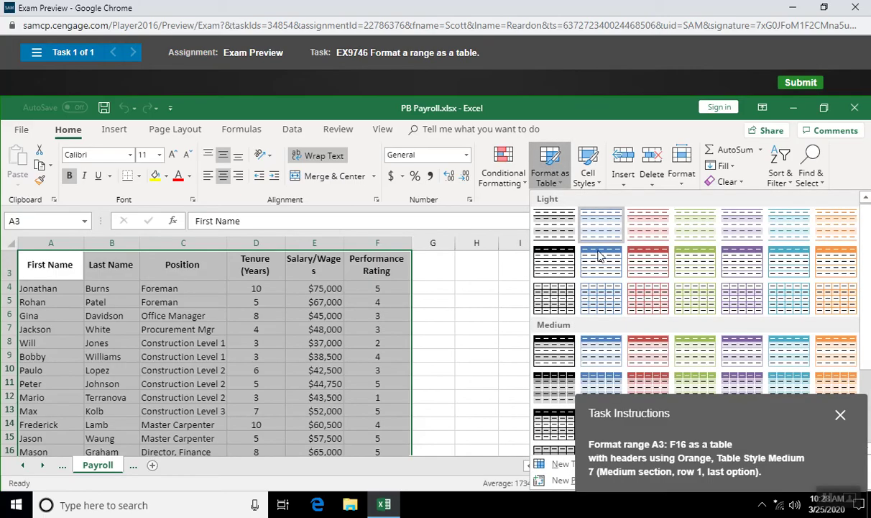
{"action": "left_click", "coordinate": [832, 351]}
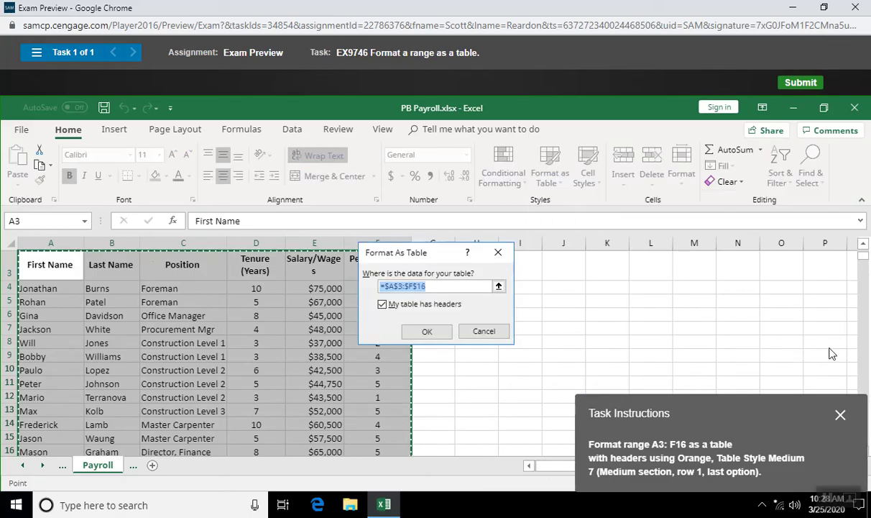
{"action": "left_click", "coordinate": [492, 337]}
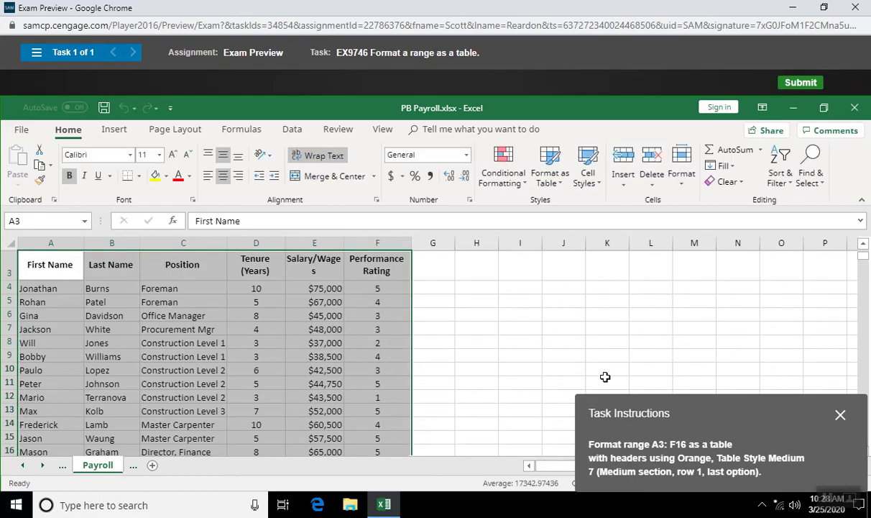
{"action": "left_click", "coordinate": [555, 333]}
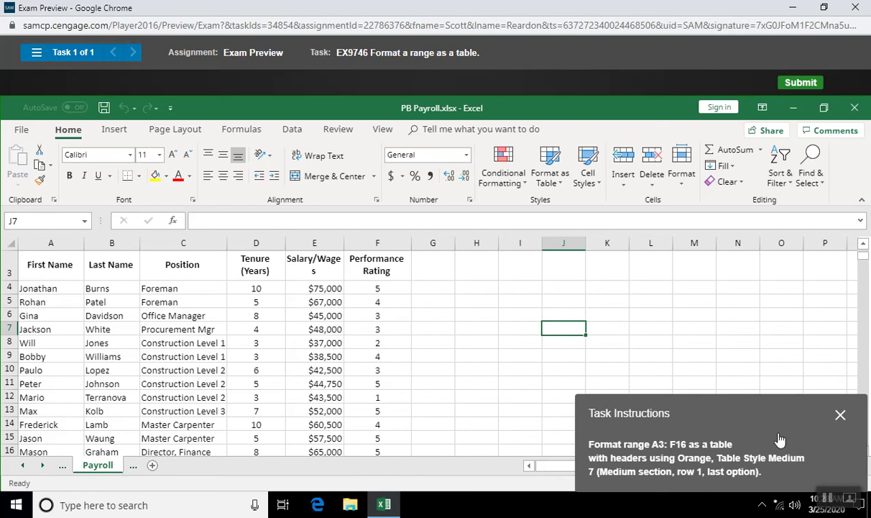
- Format the payroll range A3:F16 as a table with headers using Orange, Table Style Medium 7, and acknowledge the exam's completion
{"action": "left_click_drag", "start_coordinate": [79, 270], "coordinate": [366, 420]}
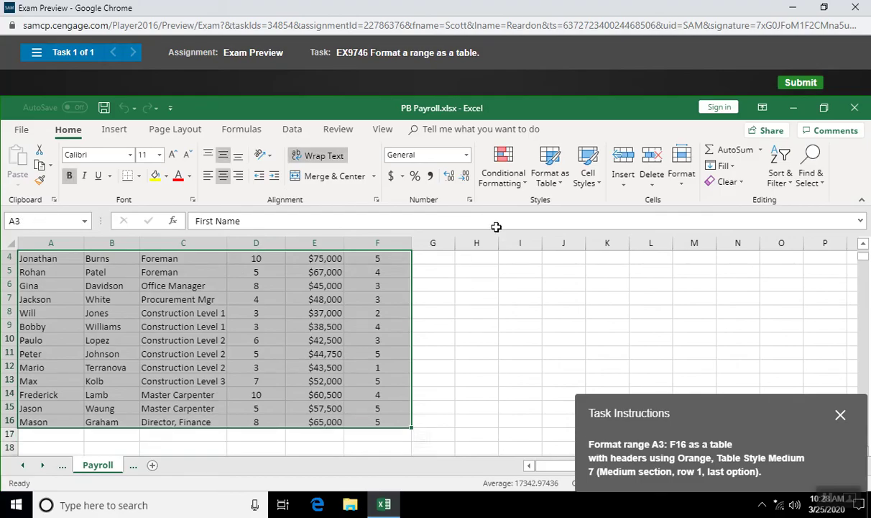
{"action": "left_click", "coordinate": [550, 179]}
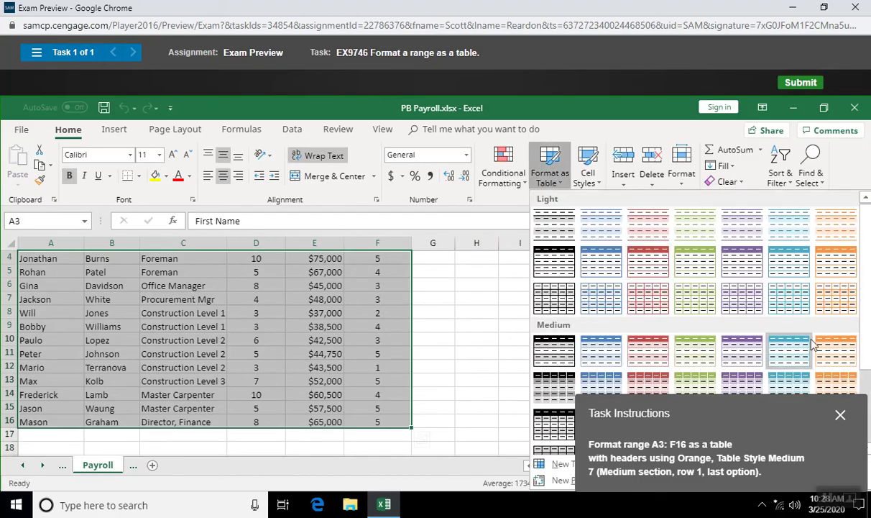
{"action": "left_click", "coordinate": [834, 350]}
{"action": "left_click", "coordinate": [433, 336]}
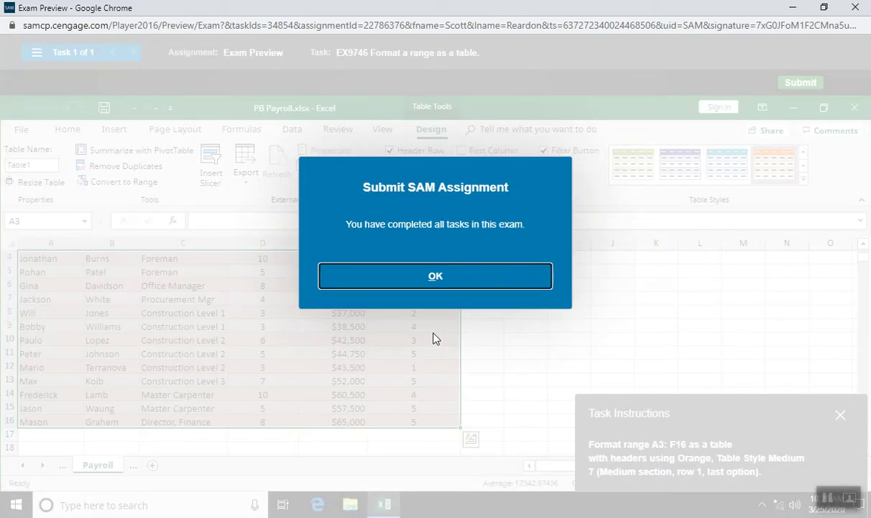
{"action": "left_click", "coordinate": [425, 284]}
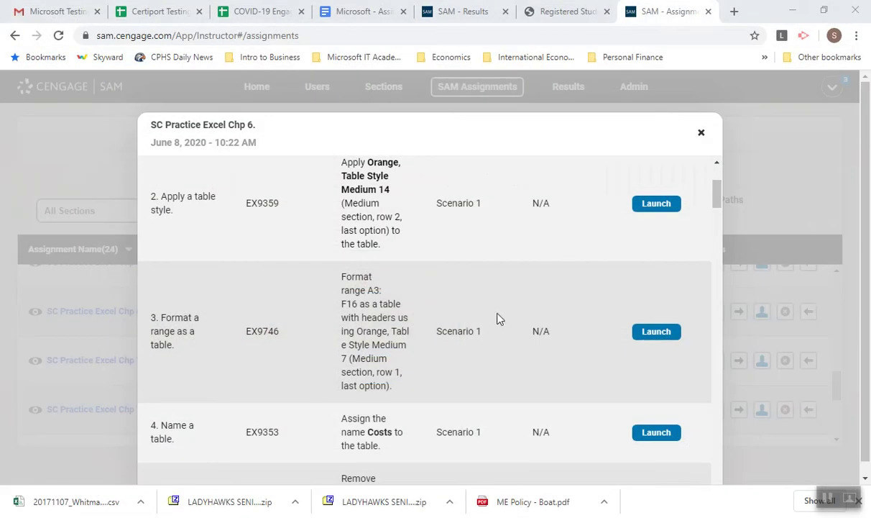